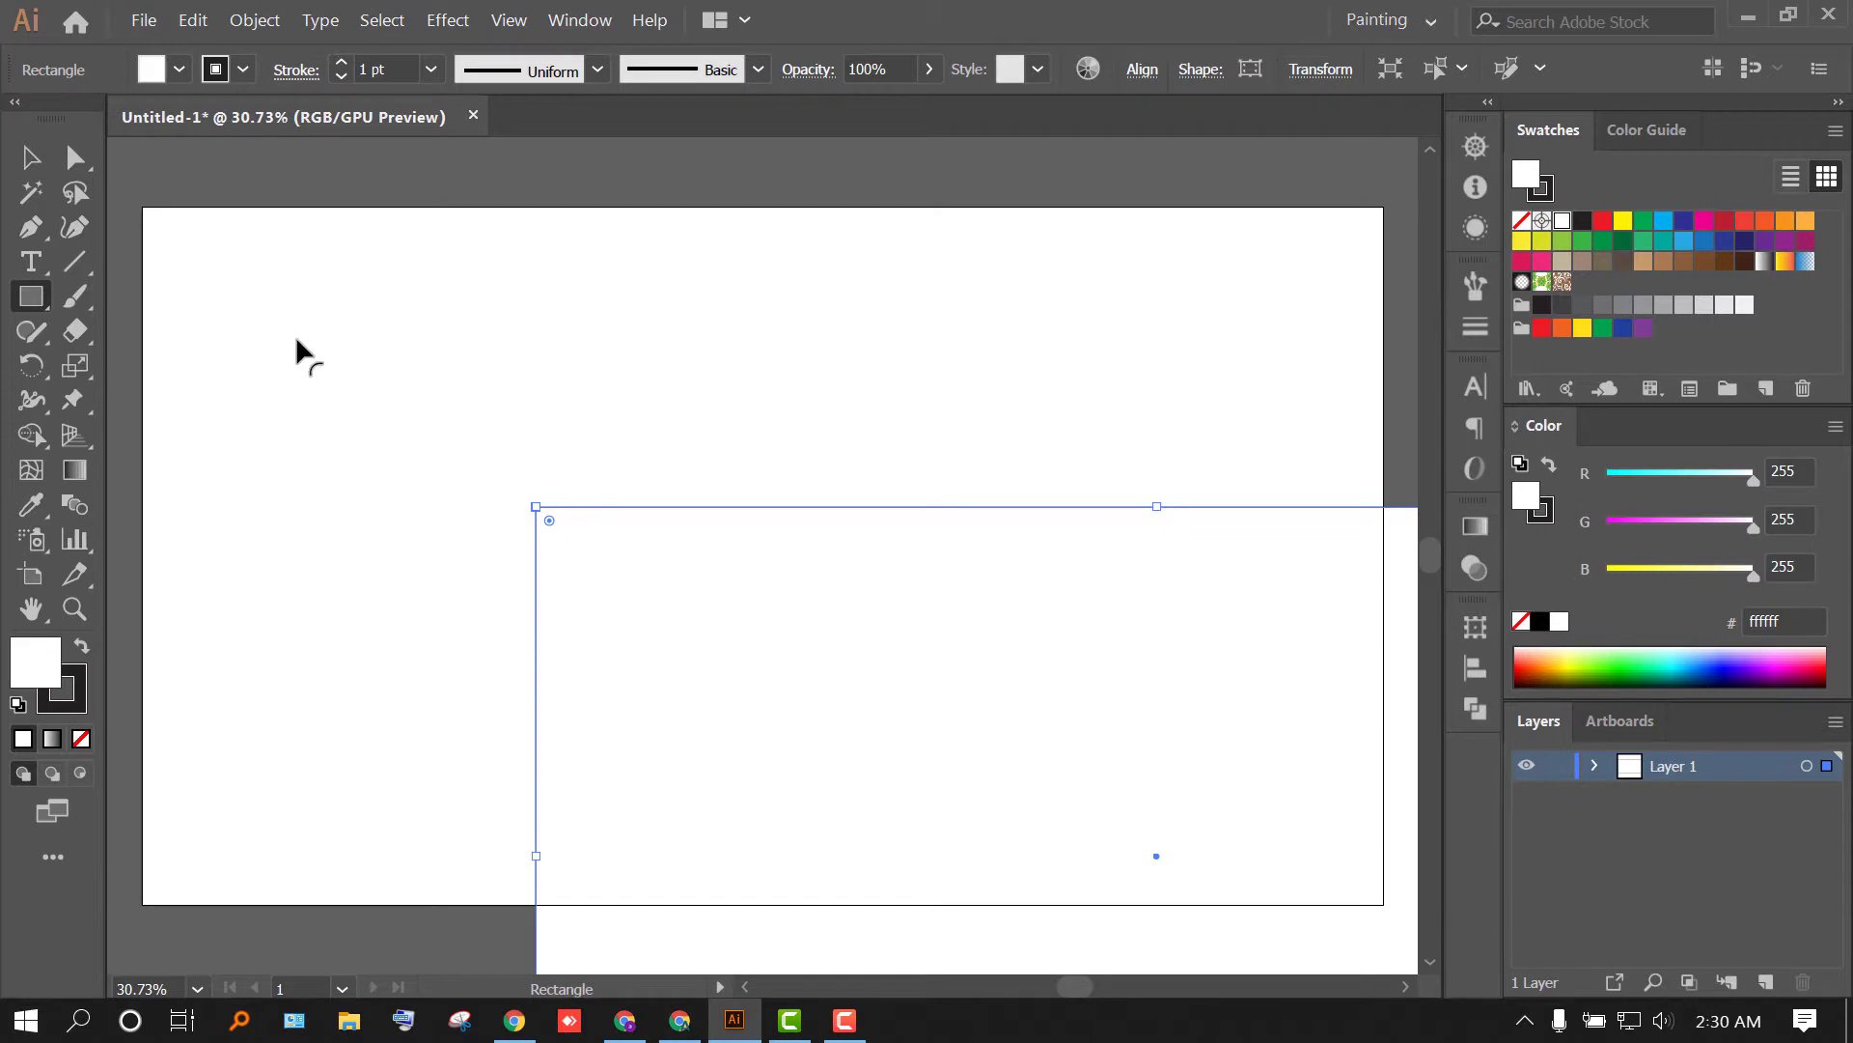
# - Align the white rectangle to the artboard's horizontal centre and top edge so it covers the artboard
pyautogui.click(37, 163)
pyautogui.click(1140, 73)
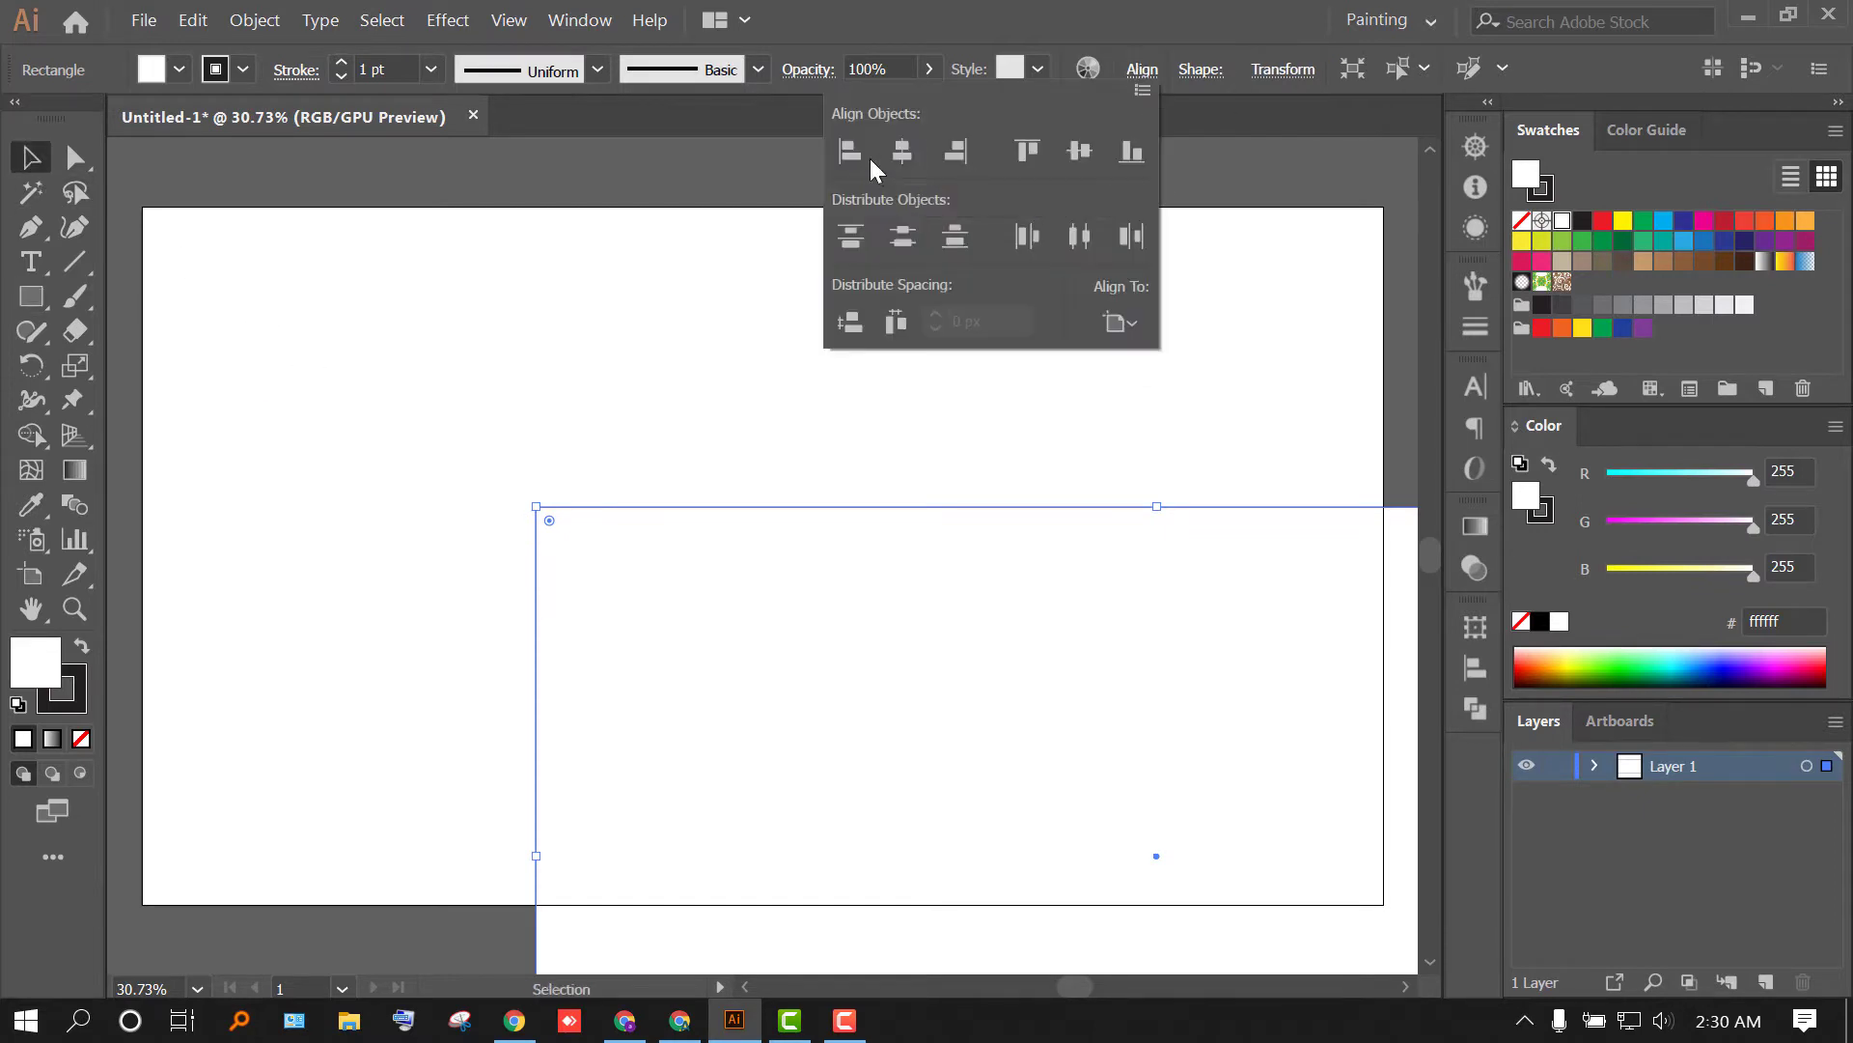
pyautogui.click(901, 150)
pyautogui.click(1027, 150)
pyautogui.click(1138, 69)
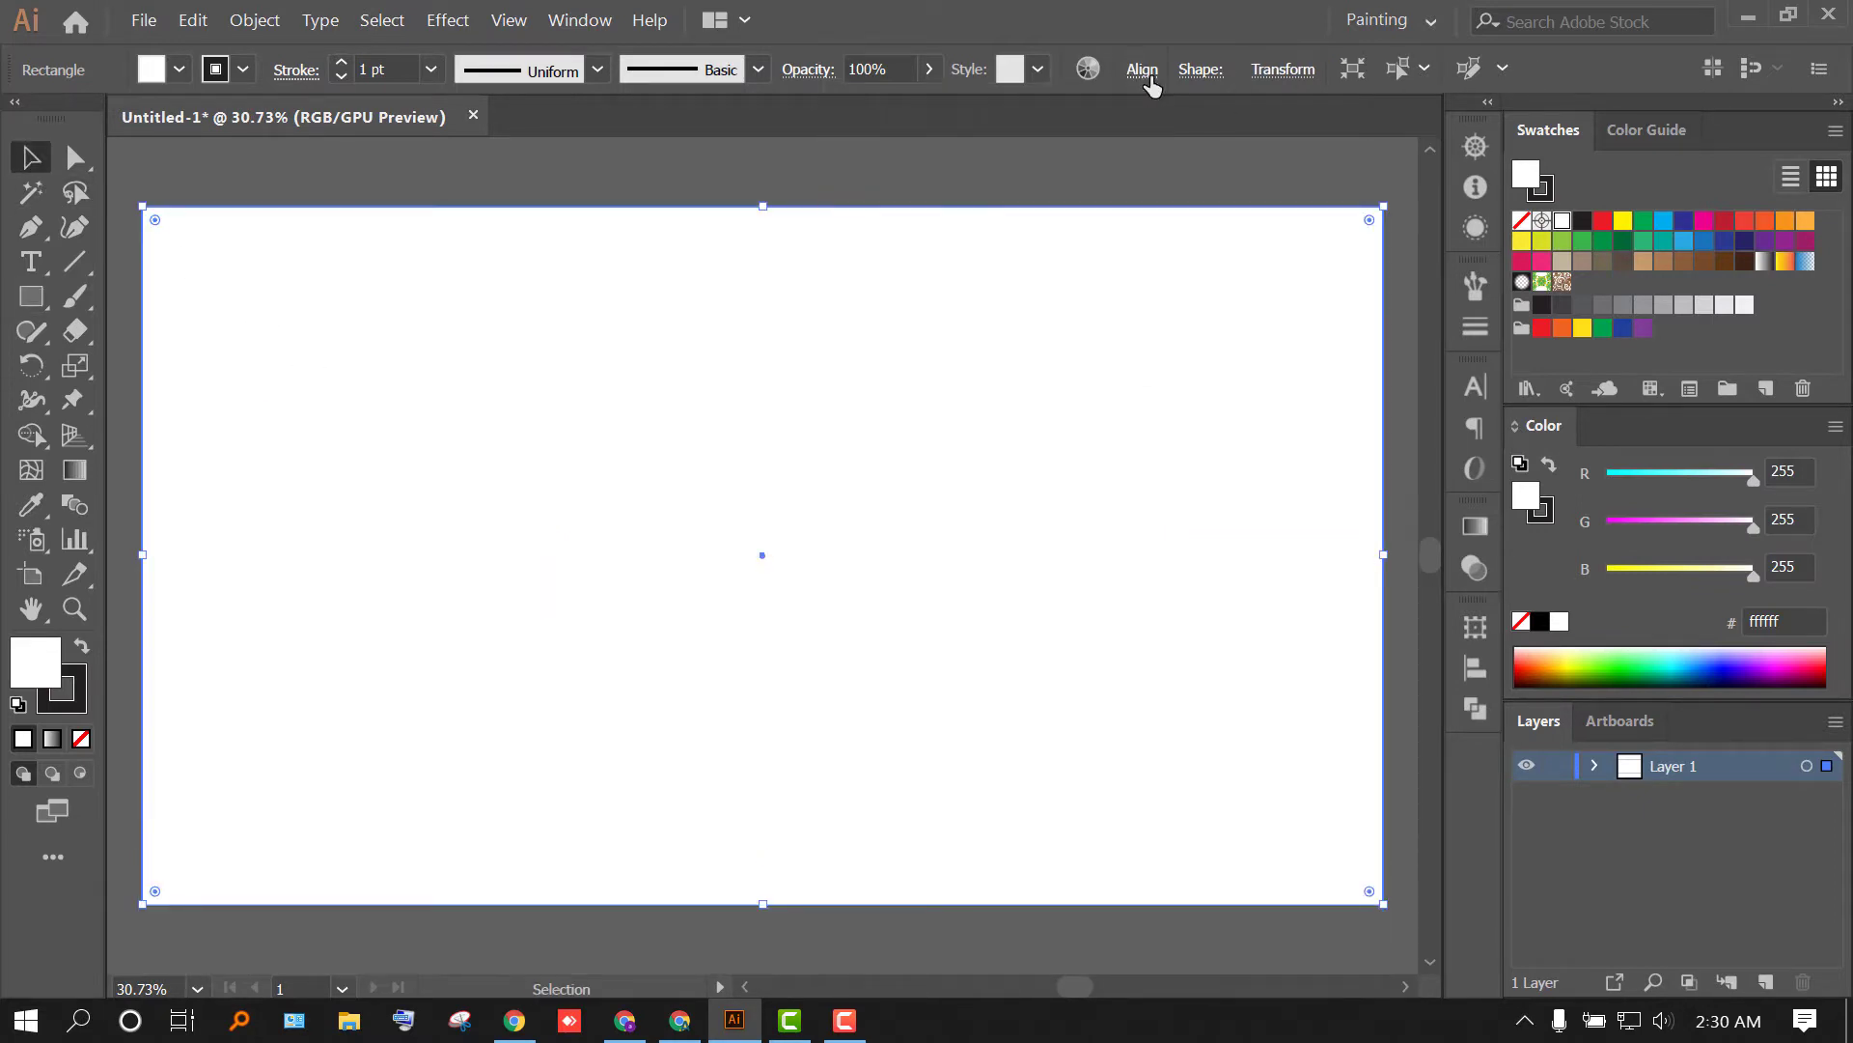
# - Fill the background rectangle with black and lock it
pyautogui.click(1539, 622)
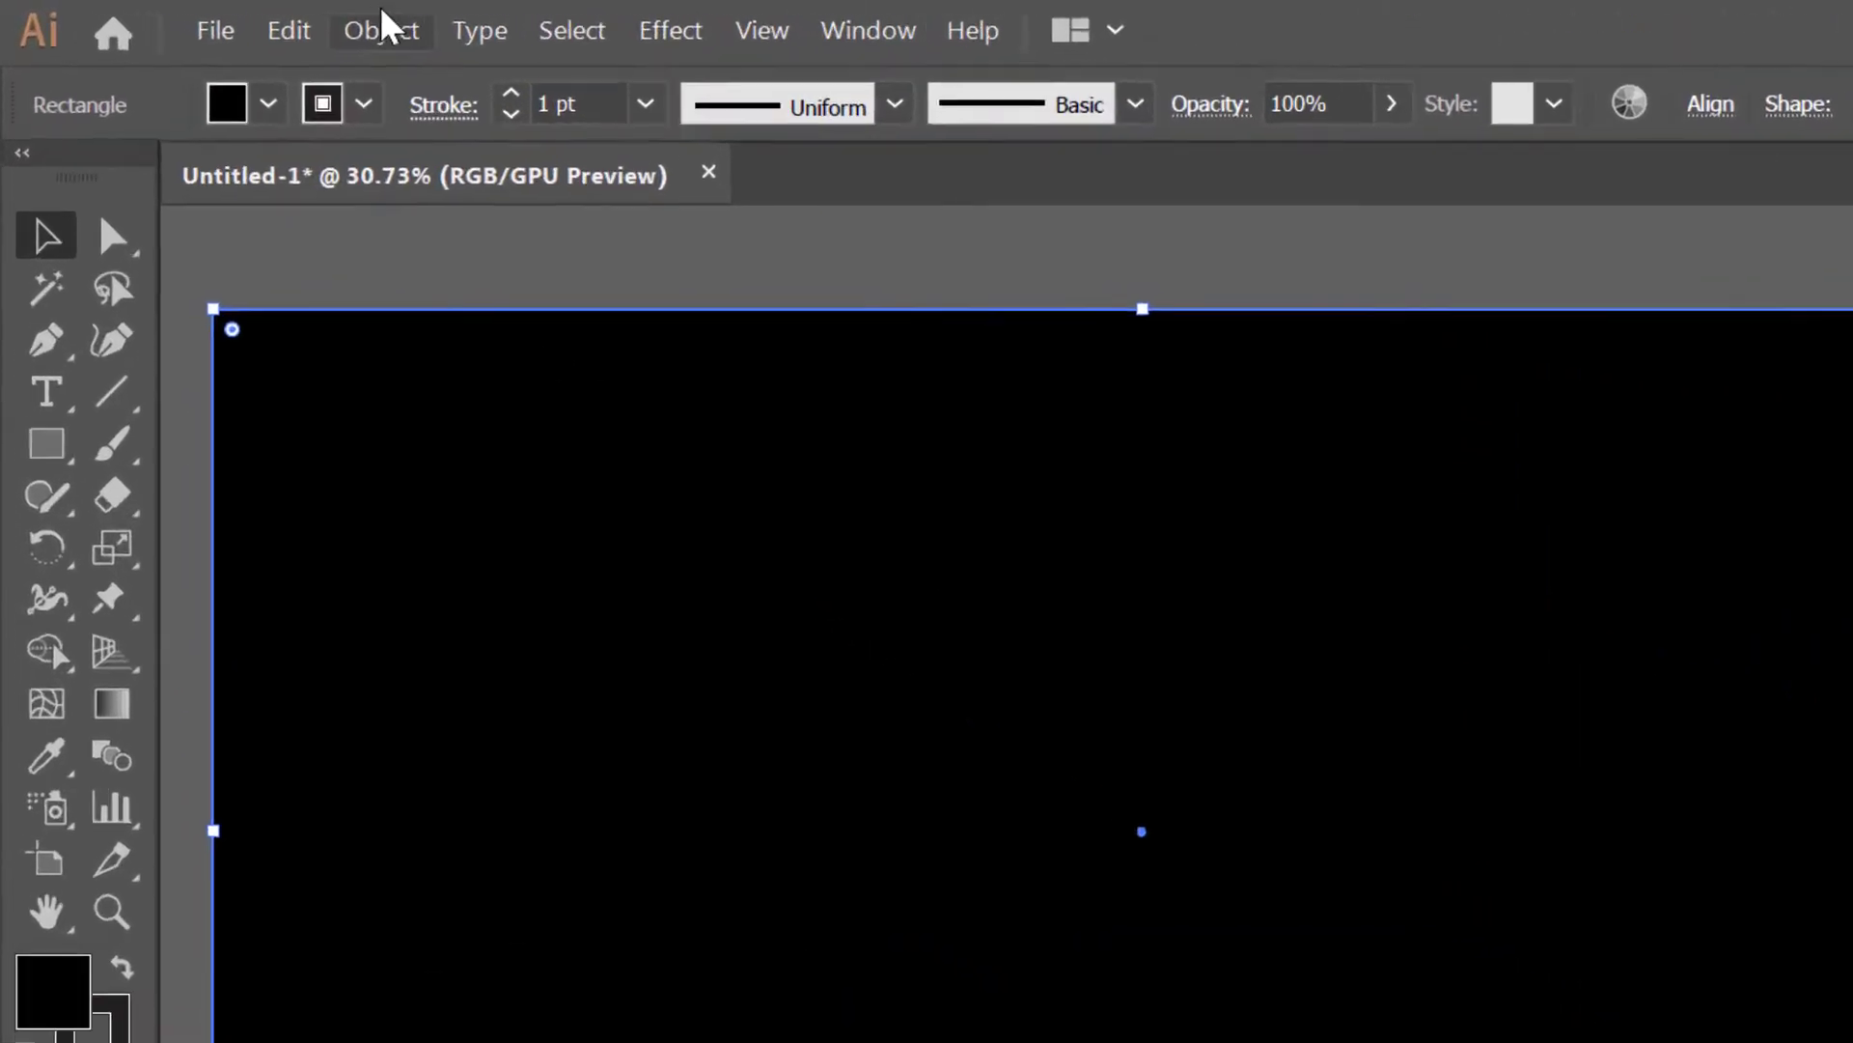
pyautogui.click(255, 20)
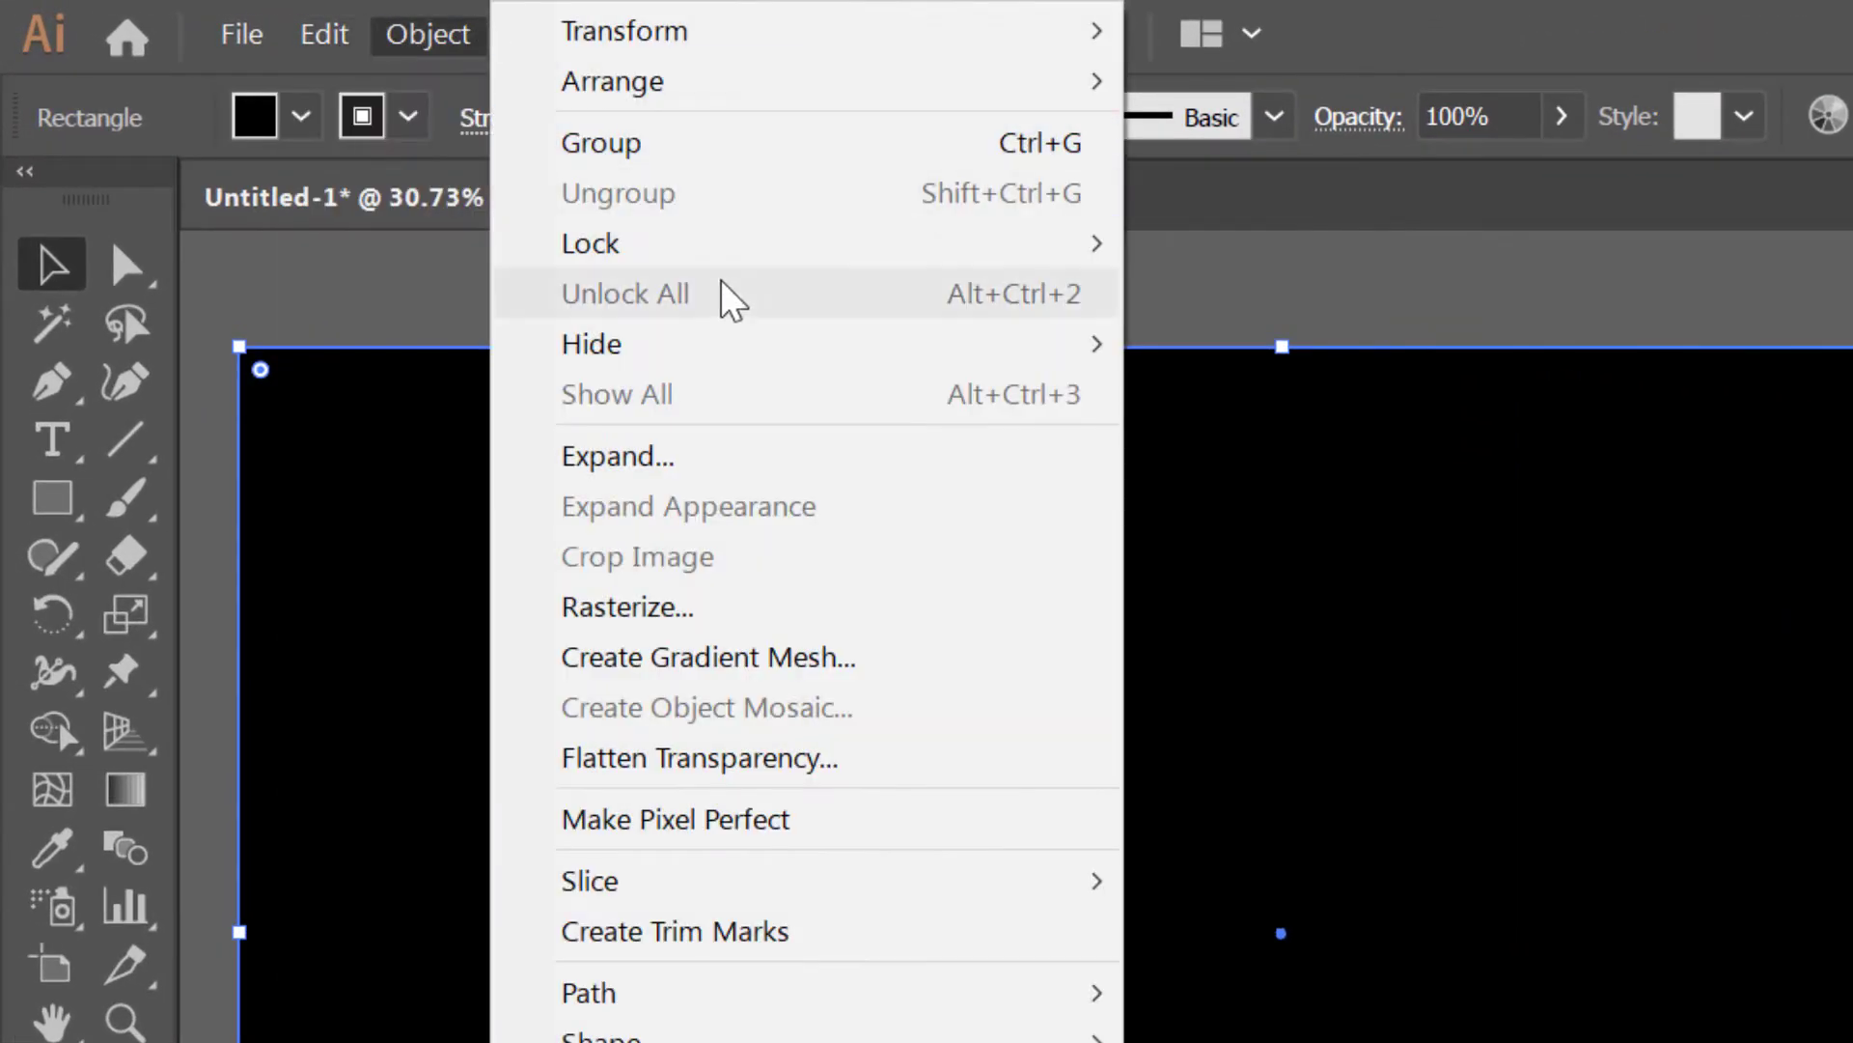
pyautogui.moveTo(922, 243)
pyautogui.click(1419, 240)
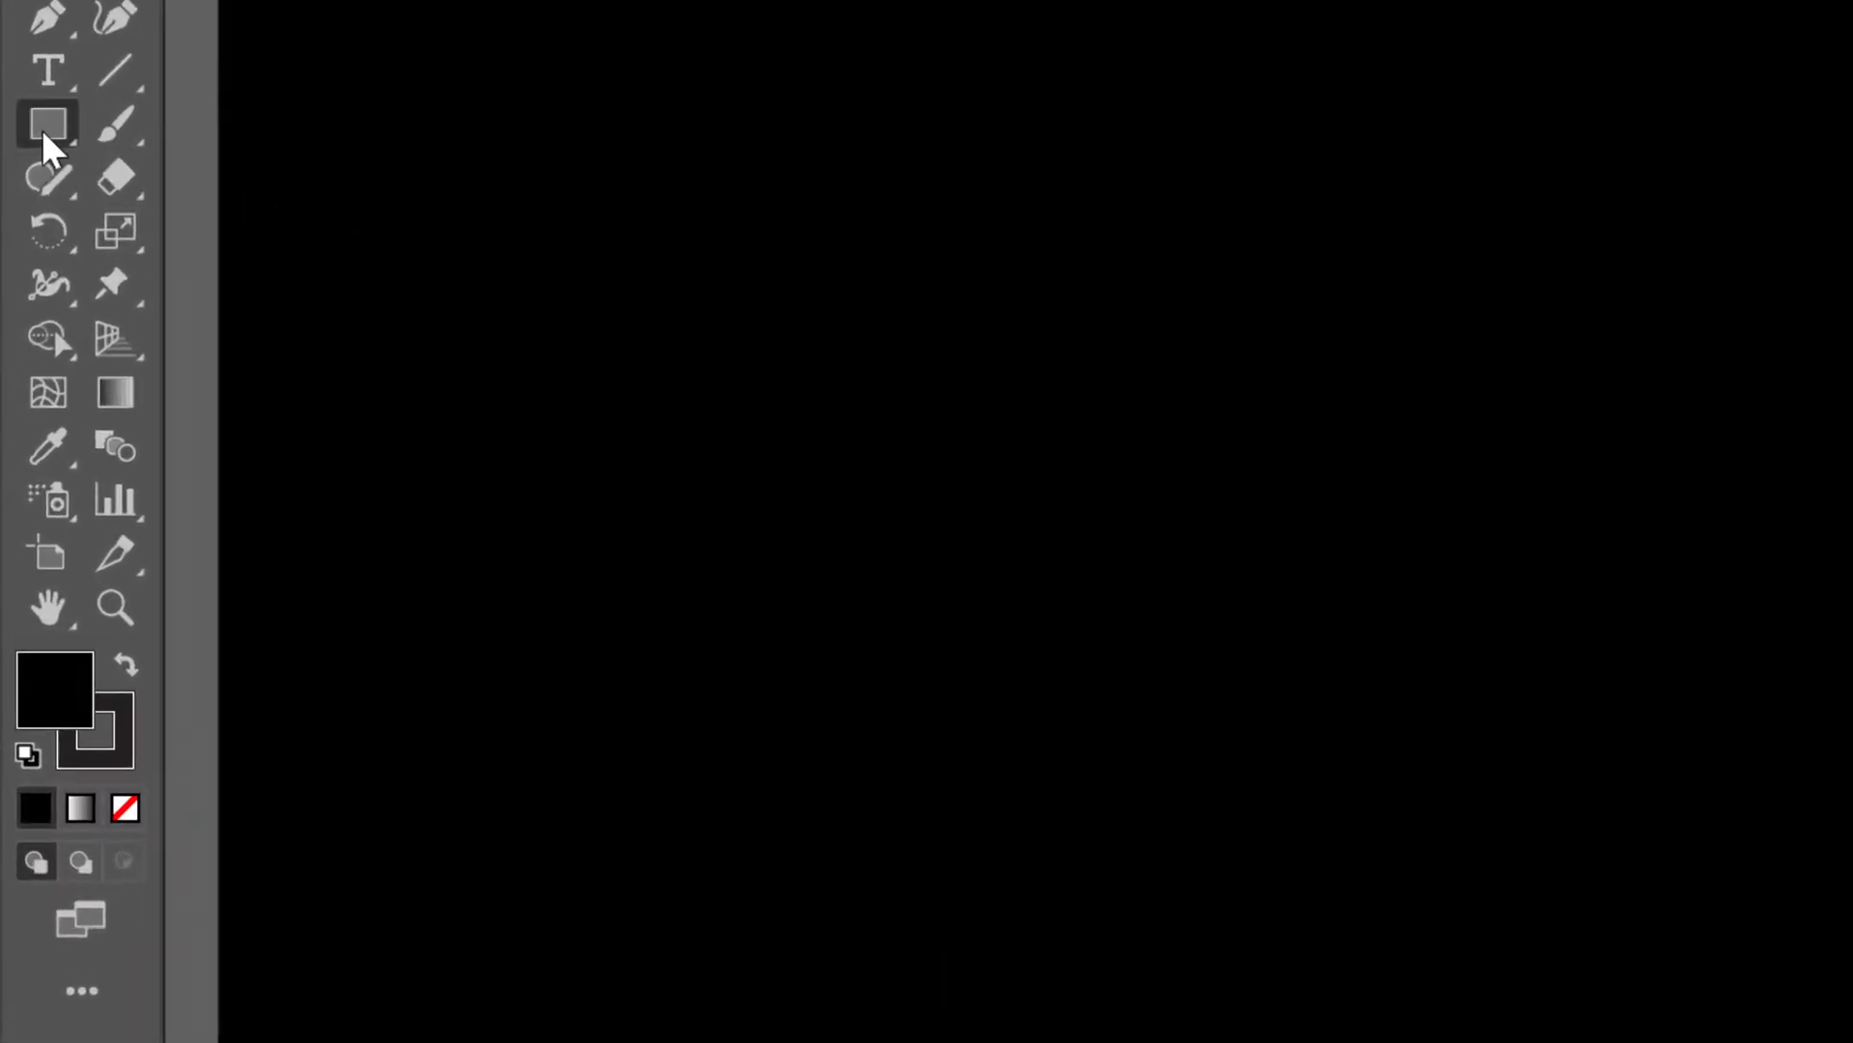
# - Draw a circle with the Ellipse tool in the upper-left part of the black artboard
pyautogui.click(49, 307)
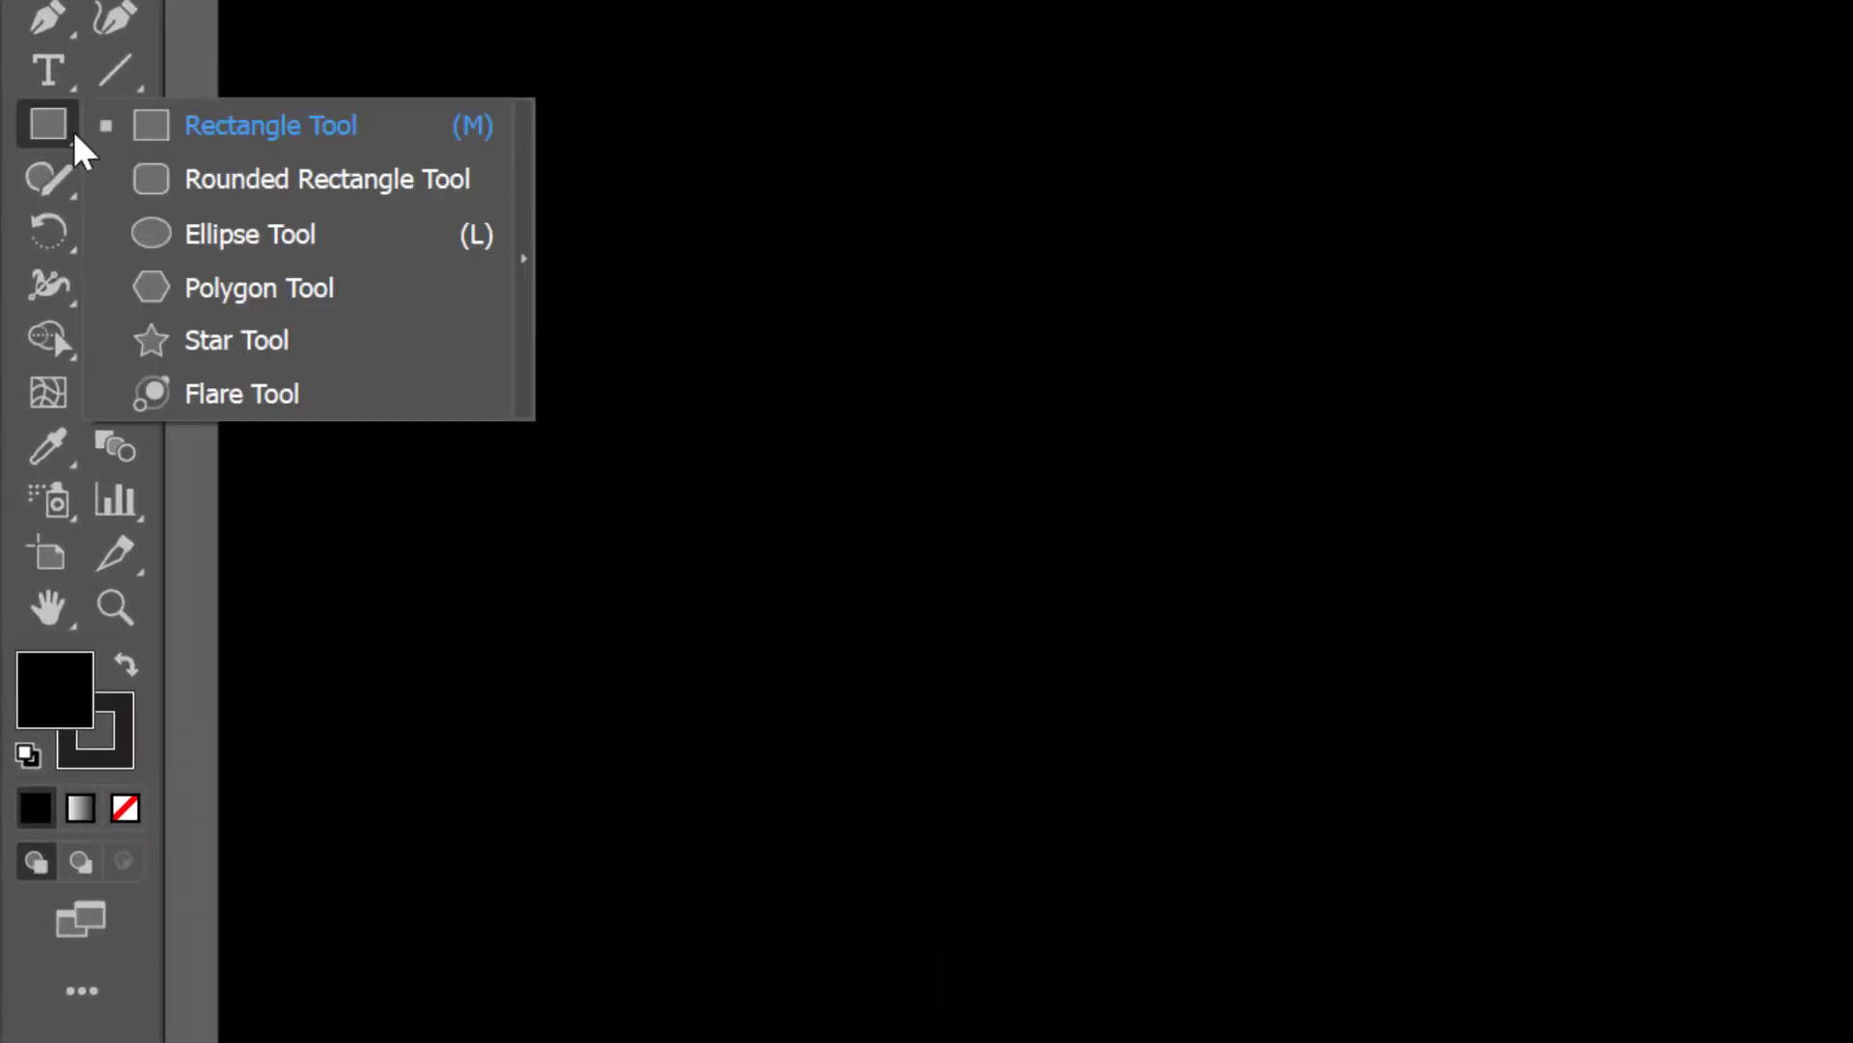
pyautogui.click(261, 241)
pyautogui.moveTo(467, 235); pyautogui.dragTo(862, 699)
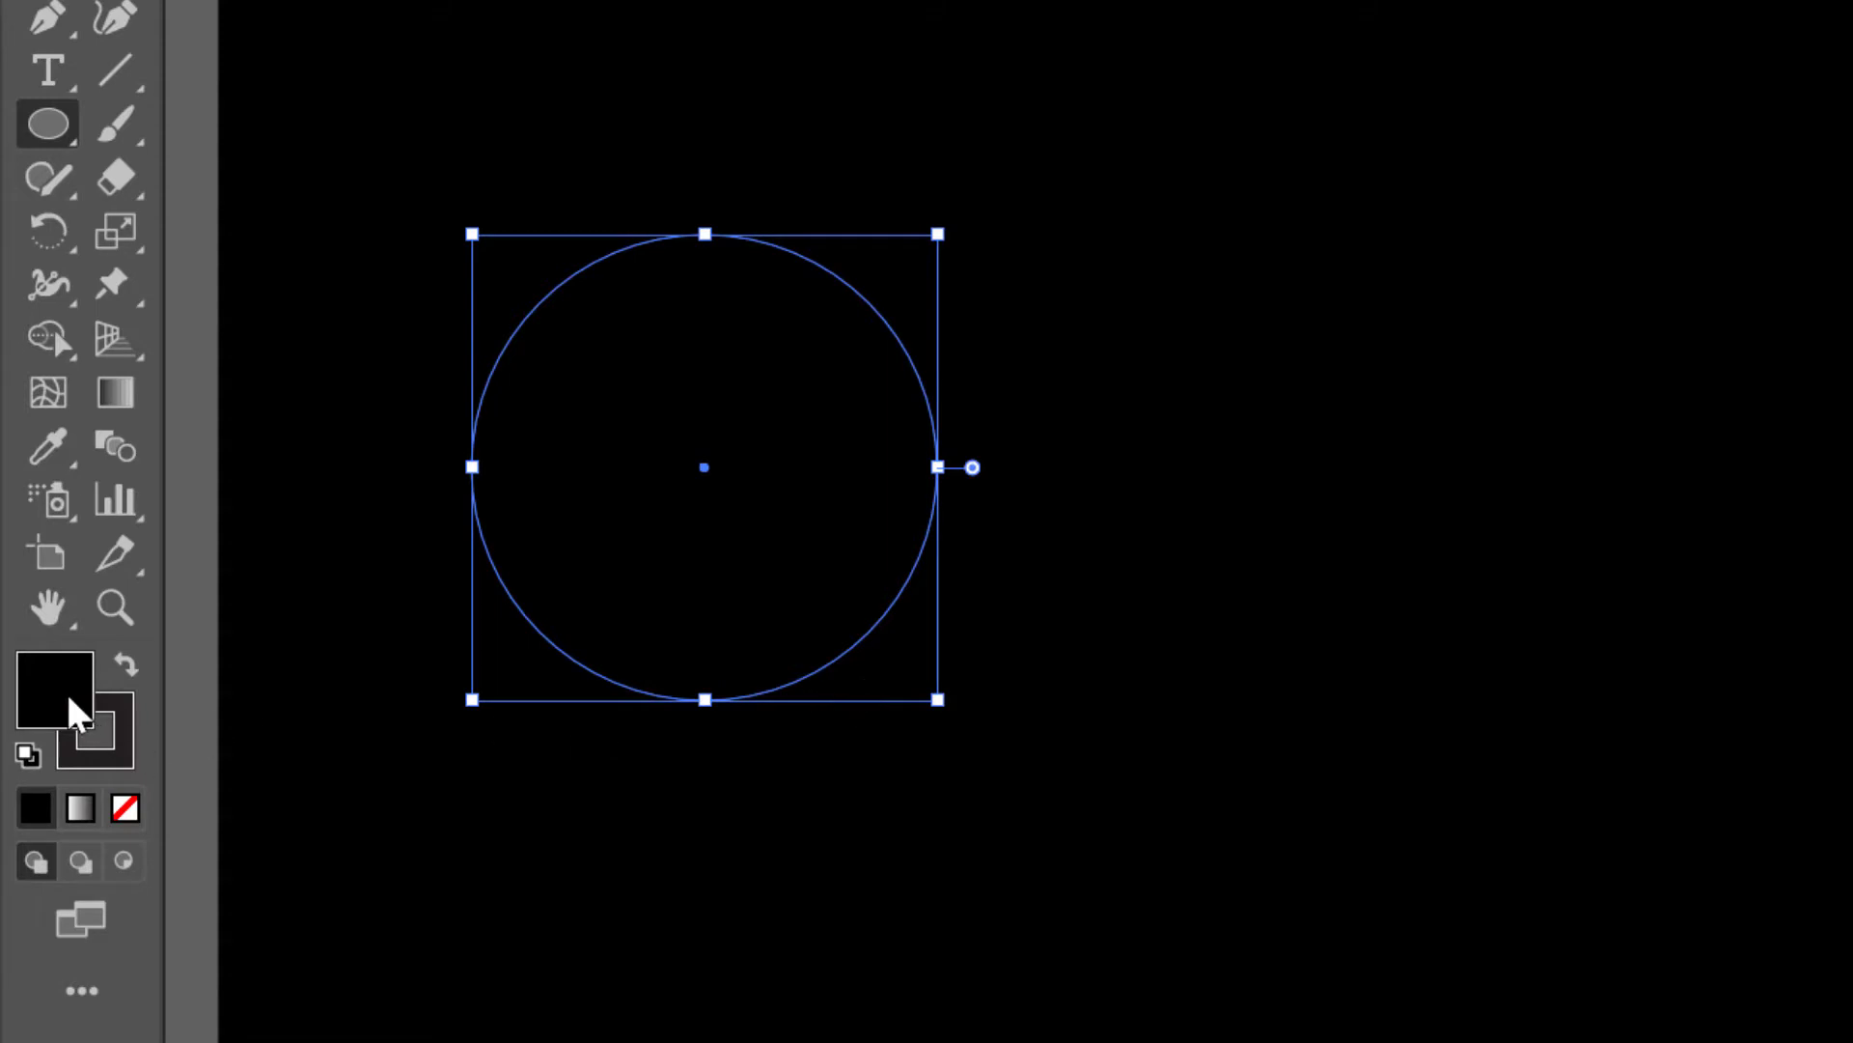
# - Remove the circle's fill and set its stroke colour to white (ffffff)
pyautogui.click(122, 811)
pyautogui.doubleClick(96, 757)
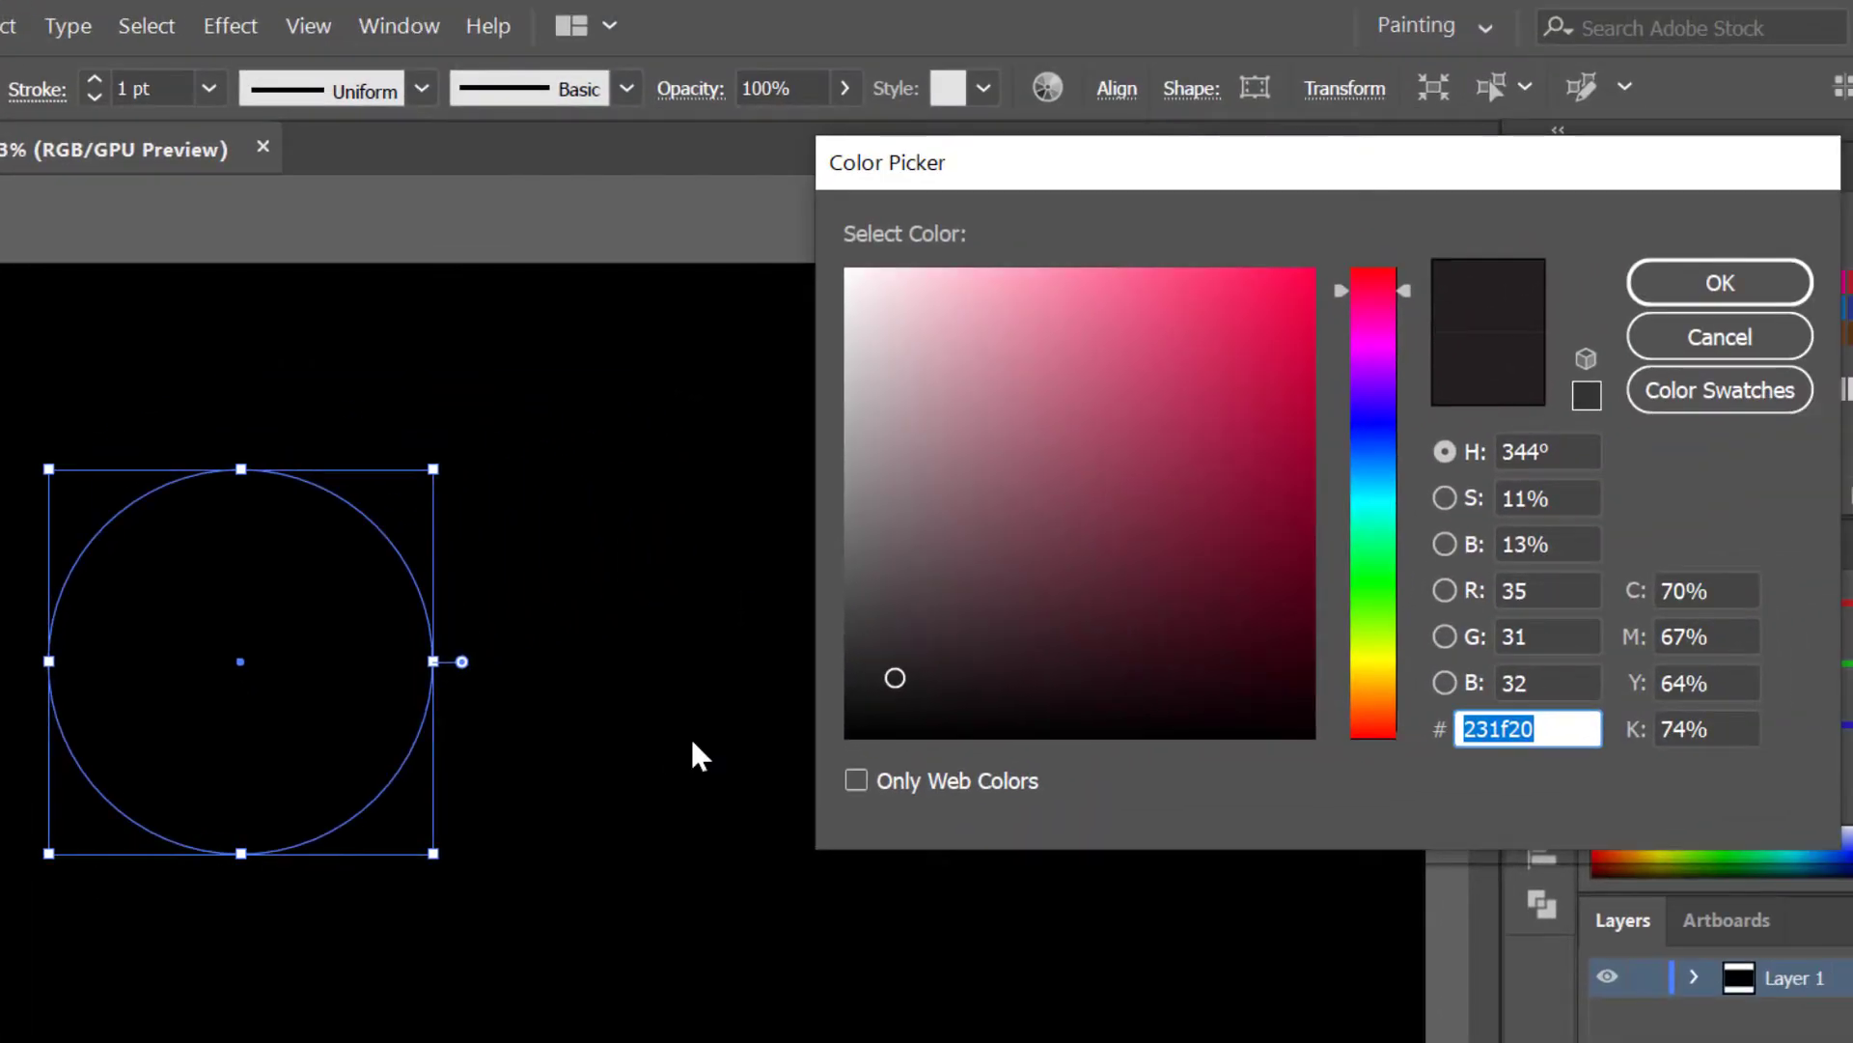
pyautogui.moveTo(943, 339); pyautogui.dragTo(847, 270)
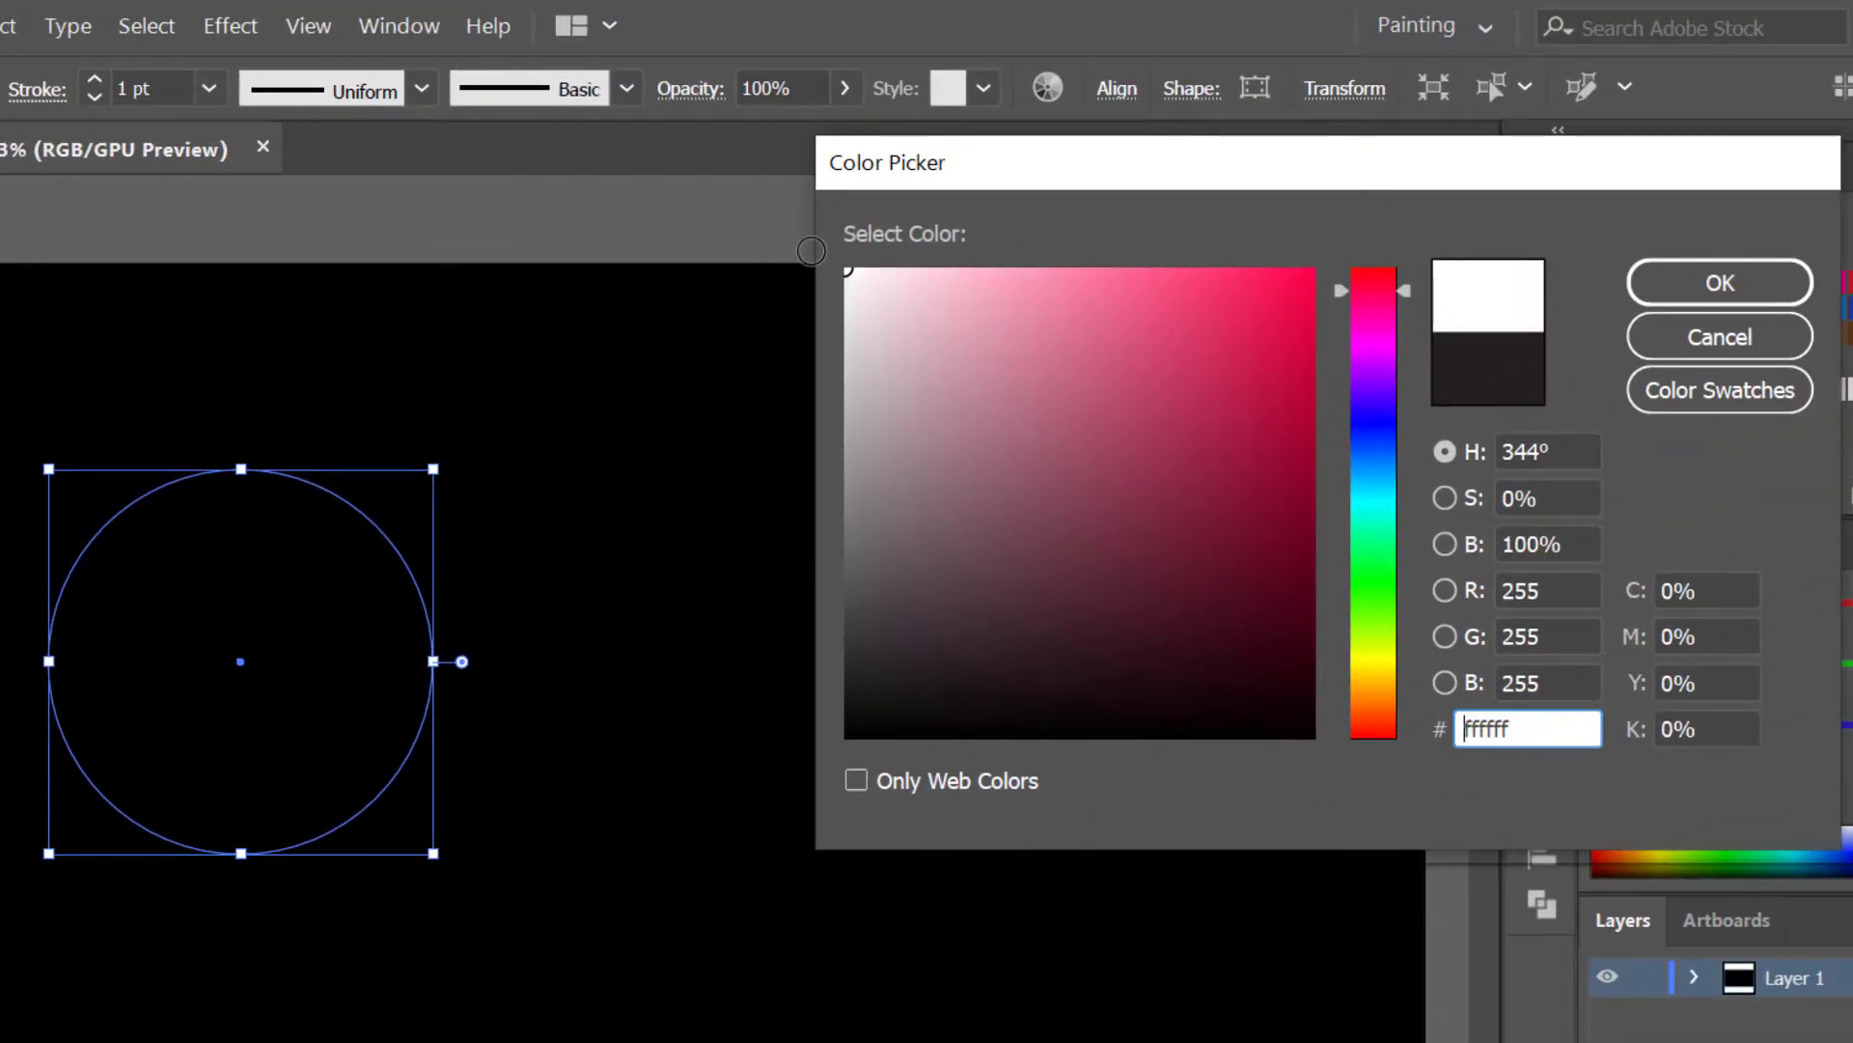
pyautogui.click(1679, 290)
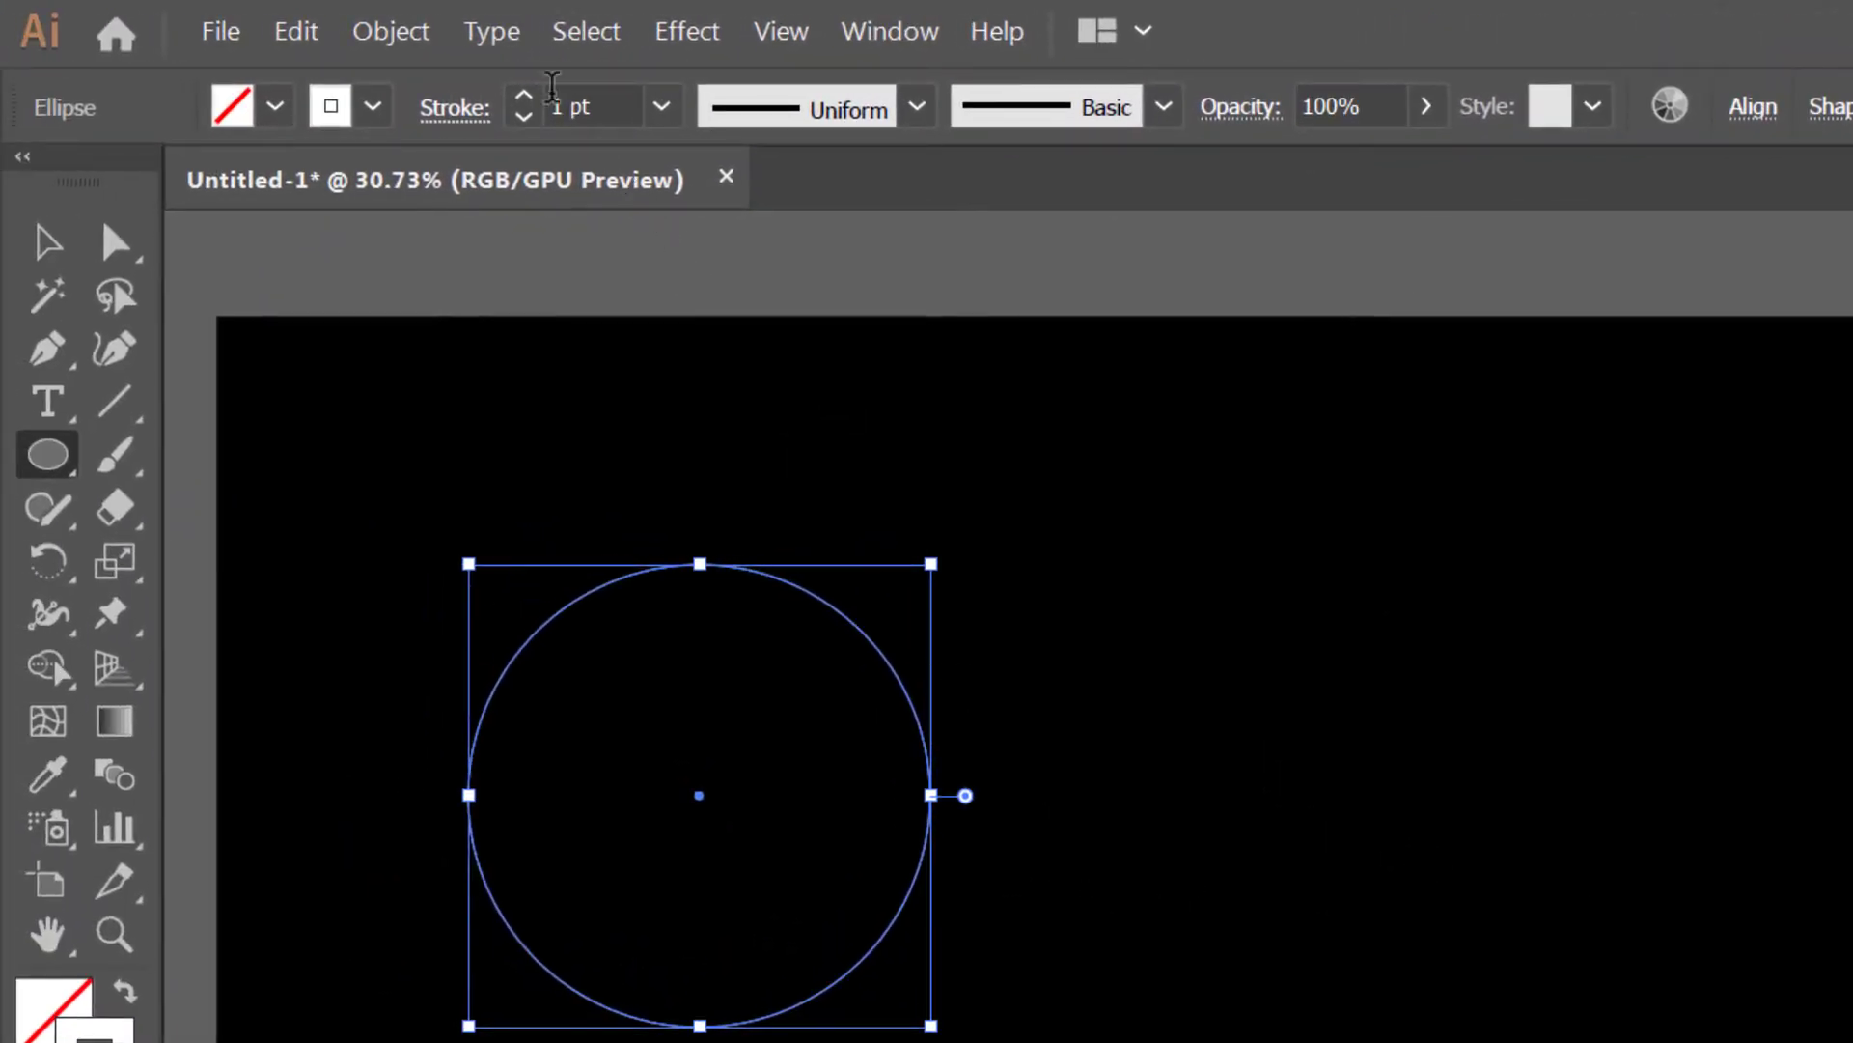
# - Set the circle's stroke weight to 50 pt
pyautogui.click(541, 96)
pyautogui.scroll(10, 540, 96)
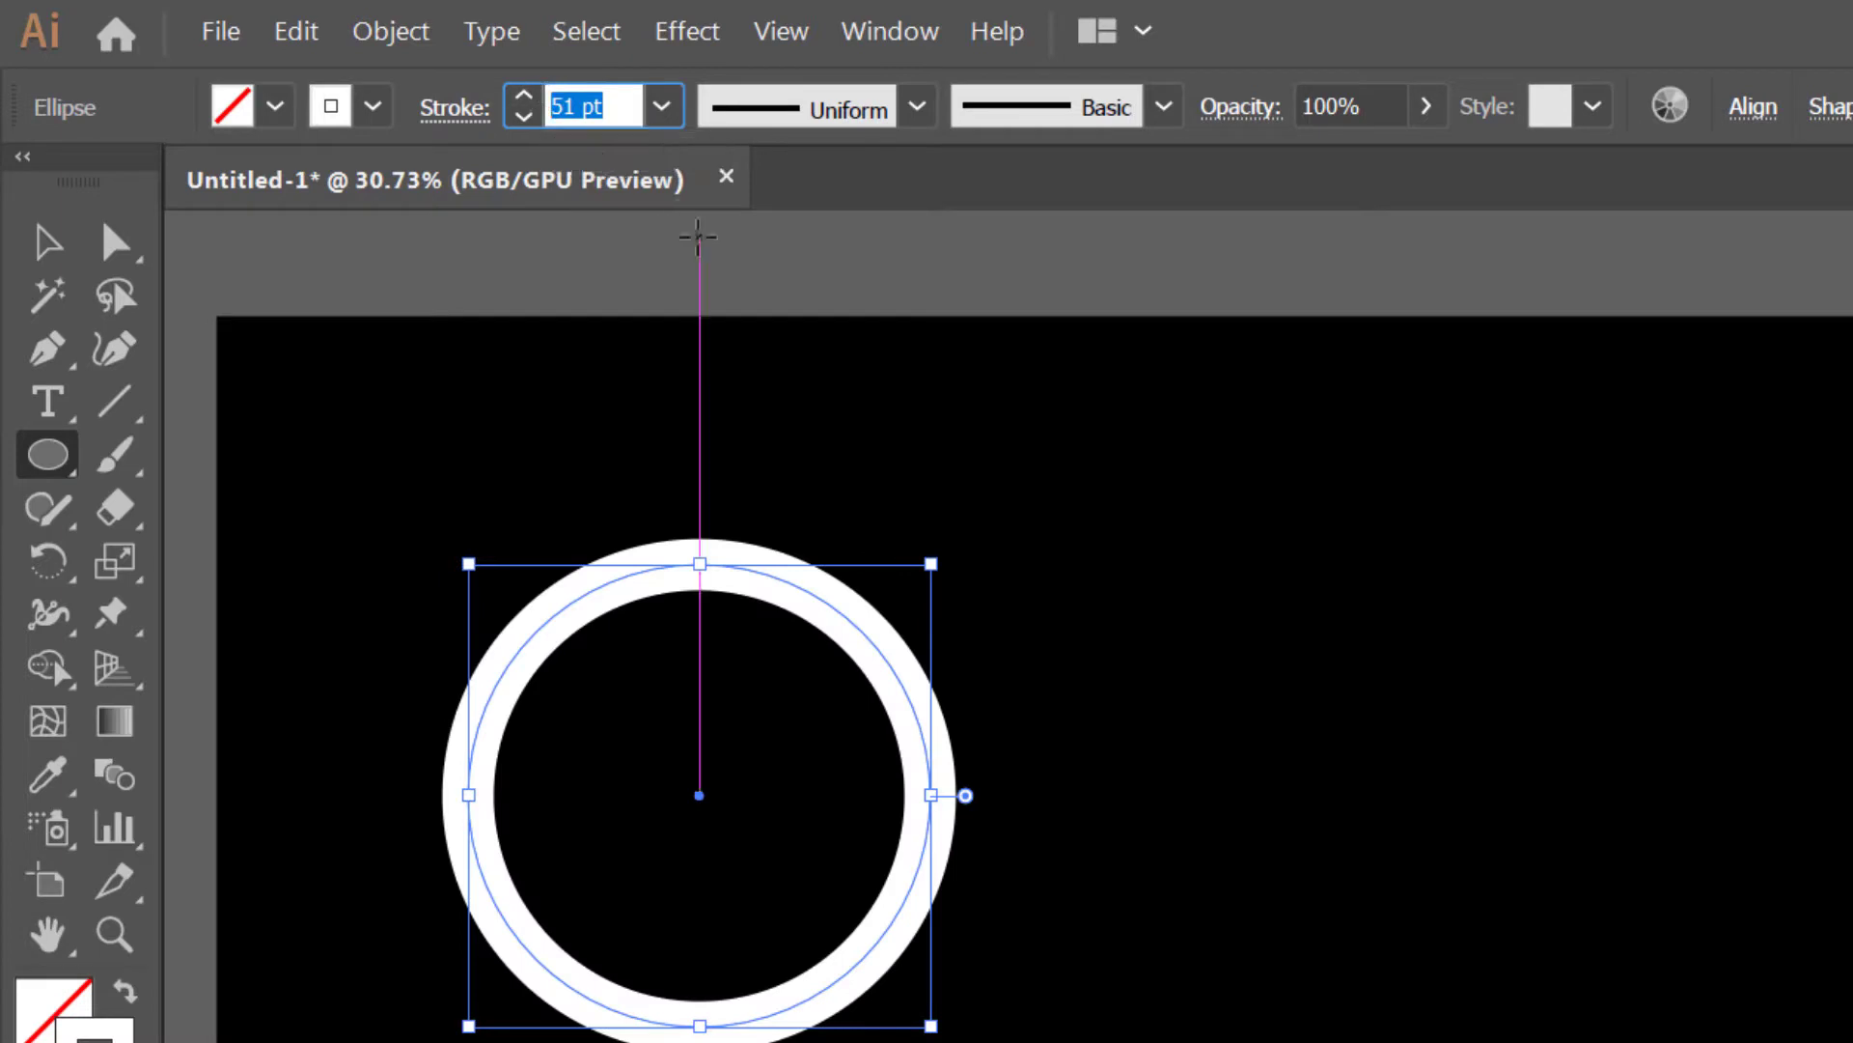
pyautogui.write('50')
pyautogui.press('Tab')
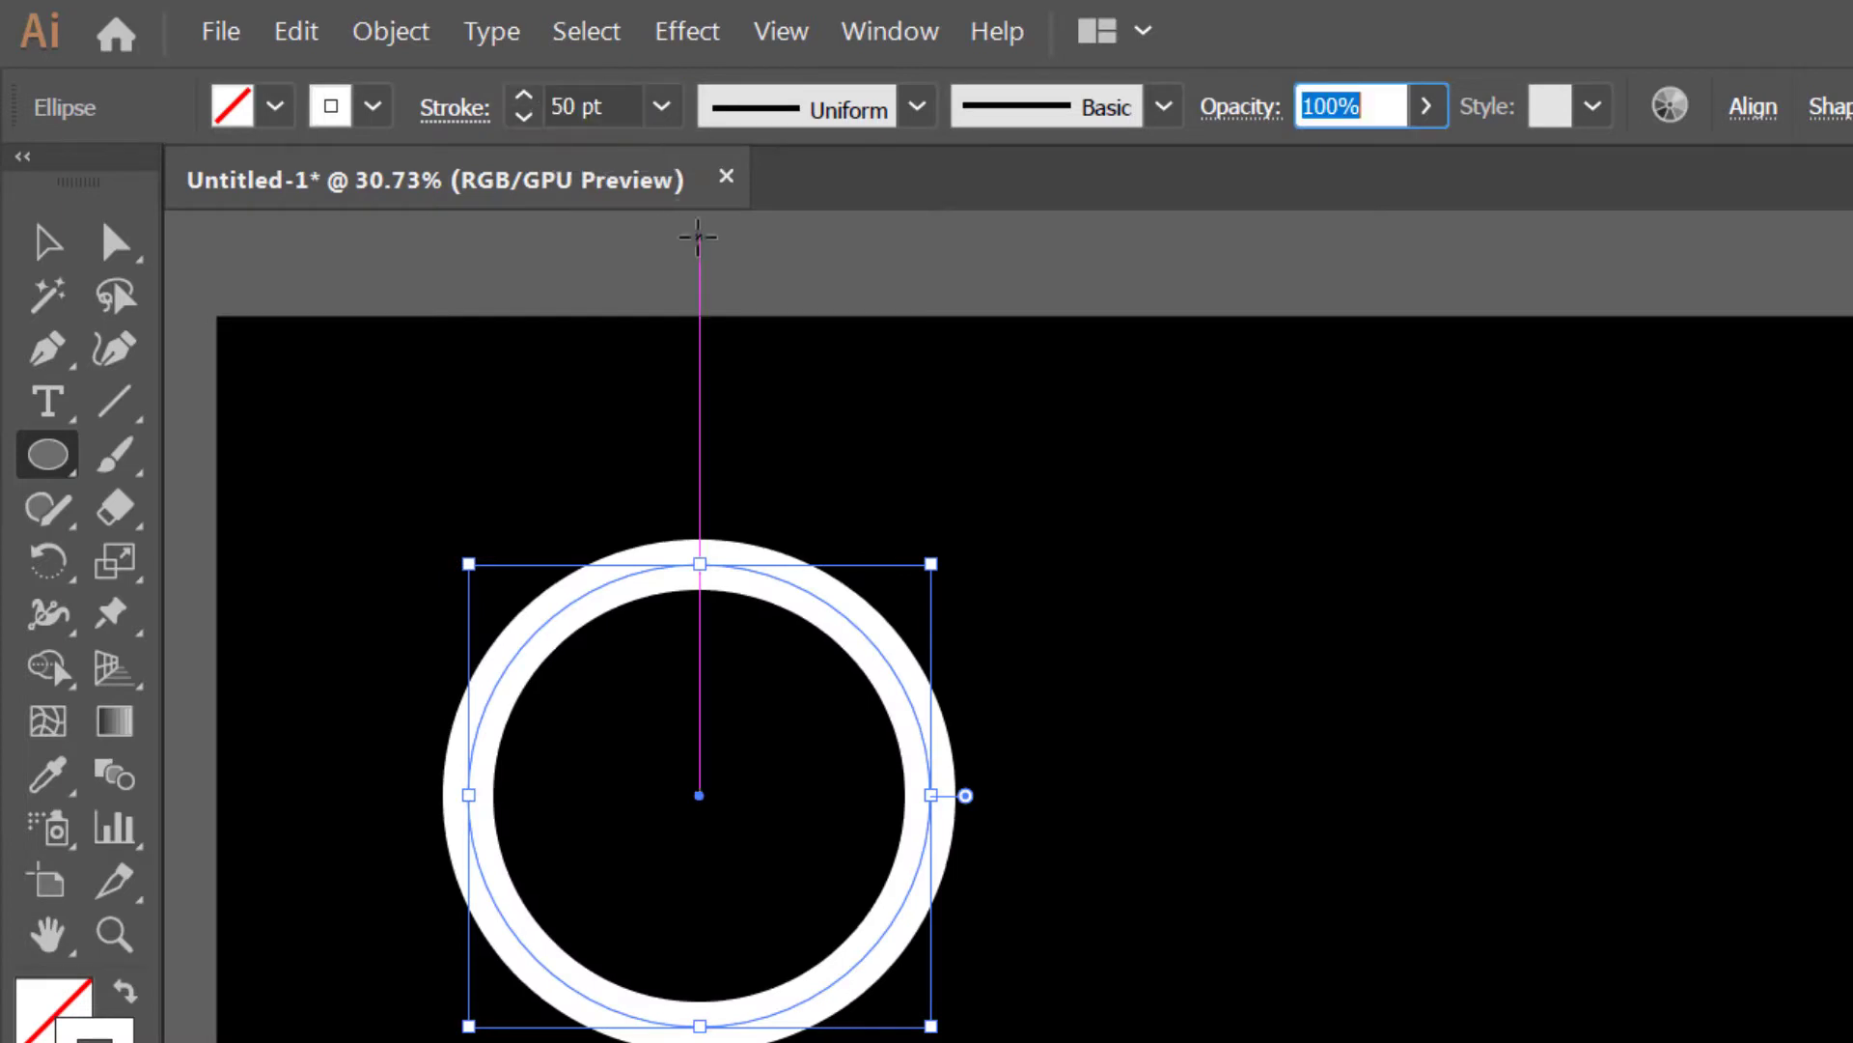
# - Expand the circle with both Fill and Stroke enabled, turning its stroke into a filled ring
pyautogui.click(46, 243)
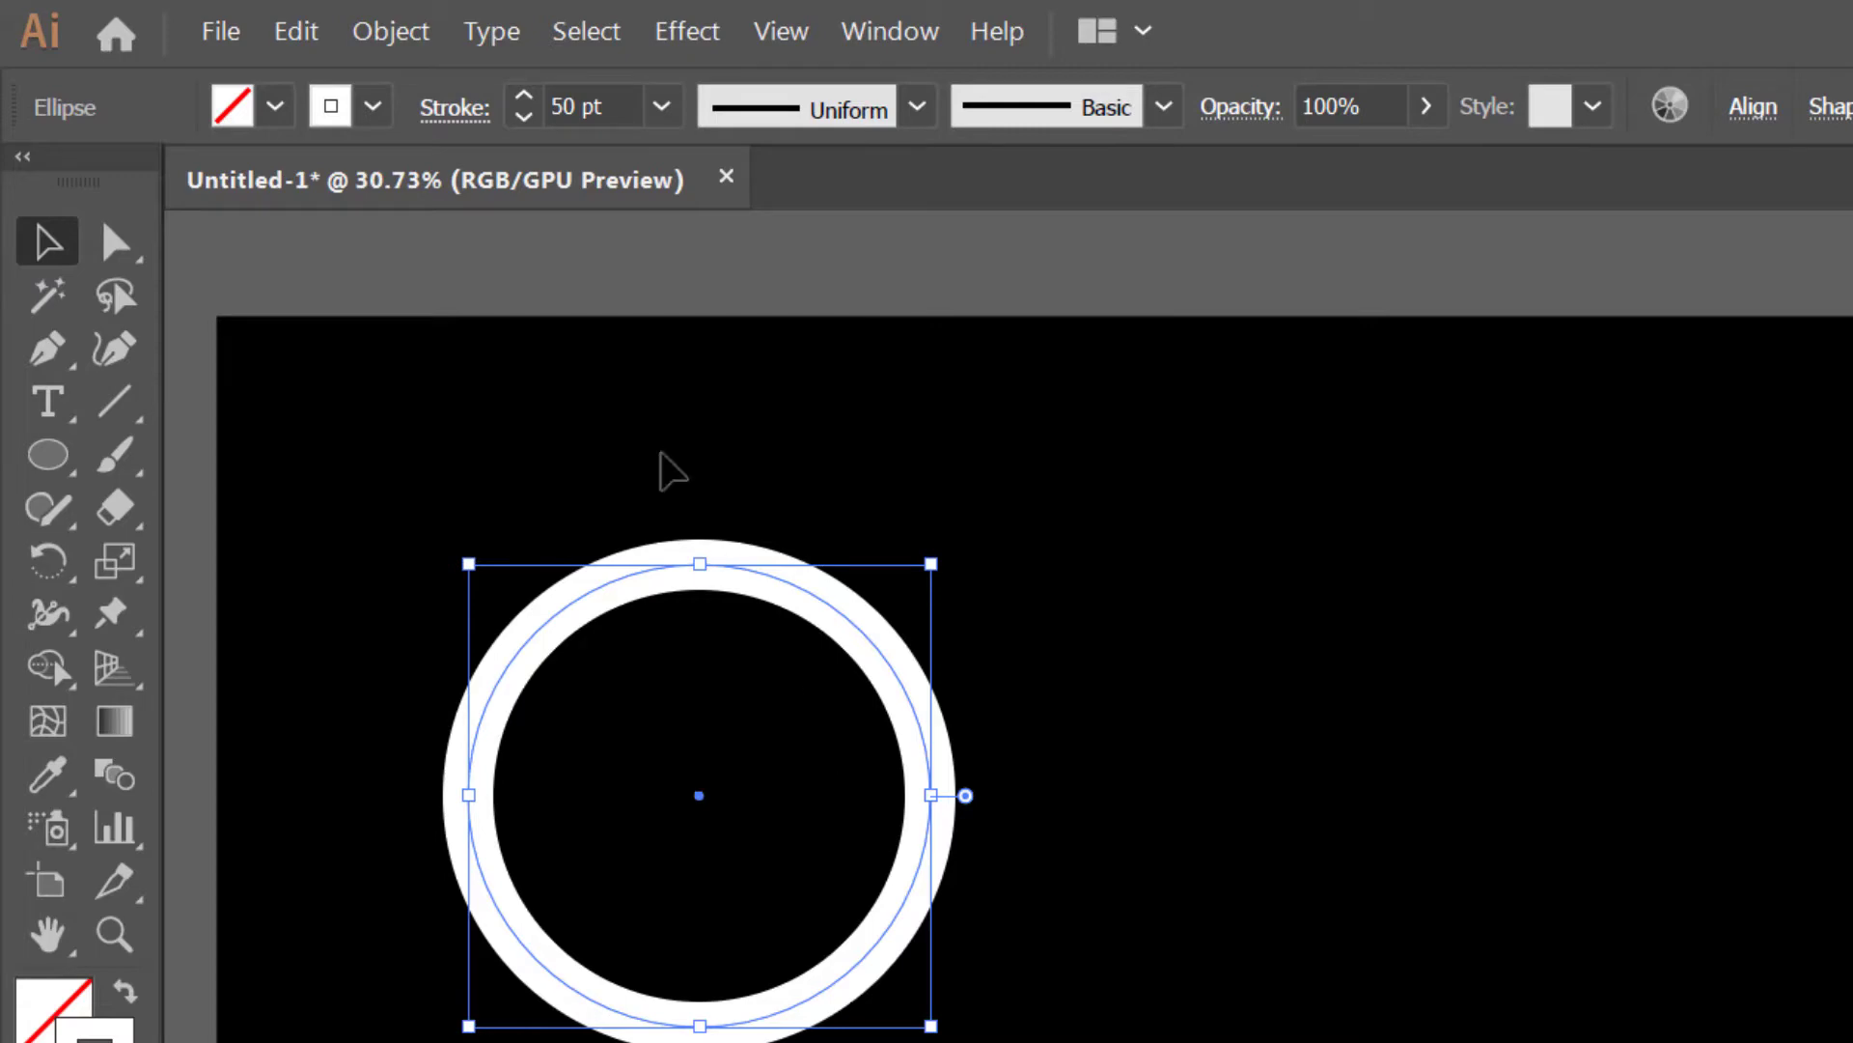
pyautogui.click(398, 33)
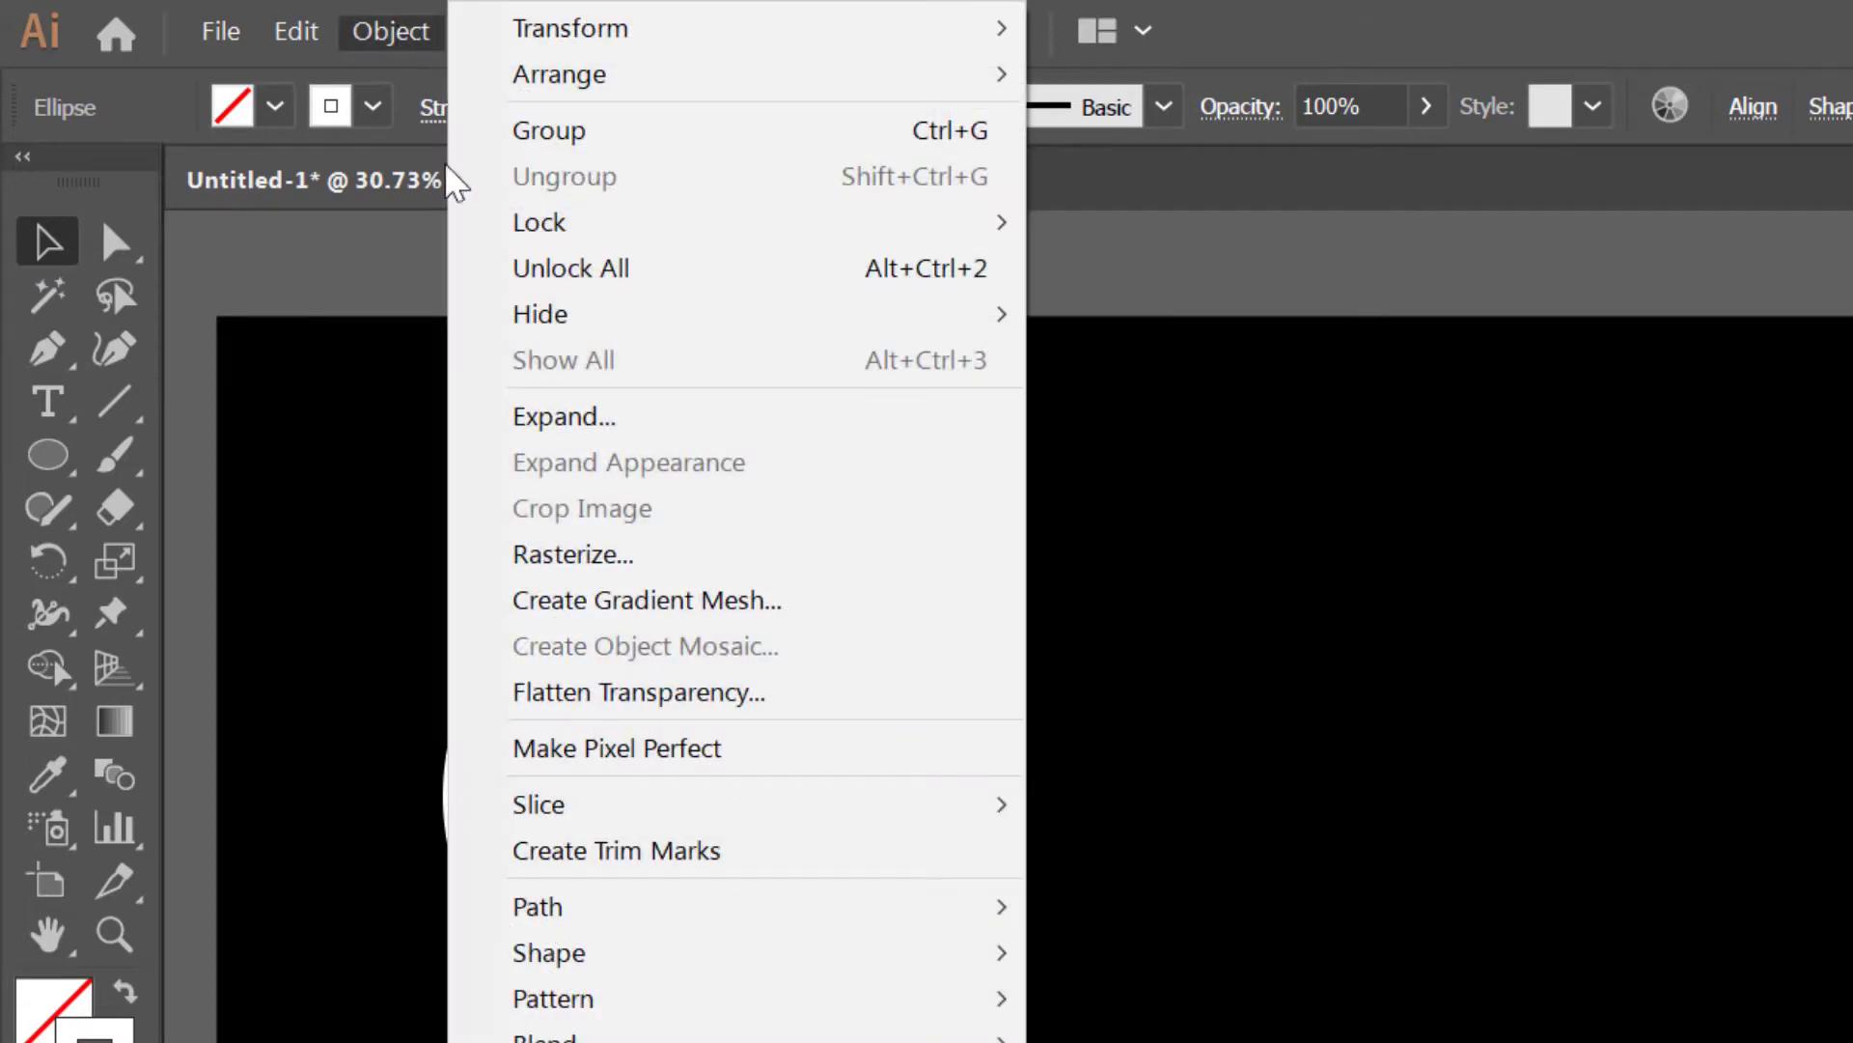
pyautogui.click(737, 415)
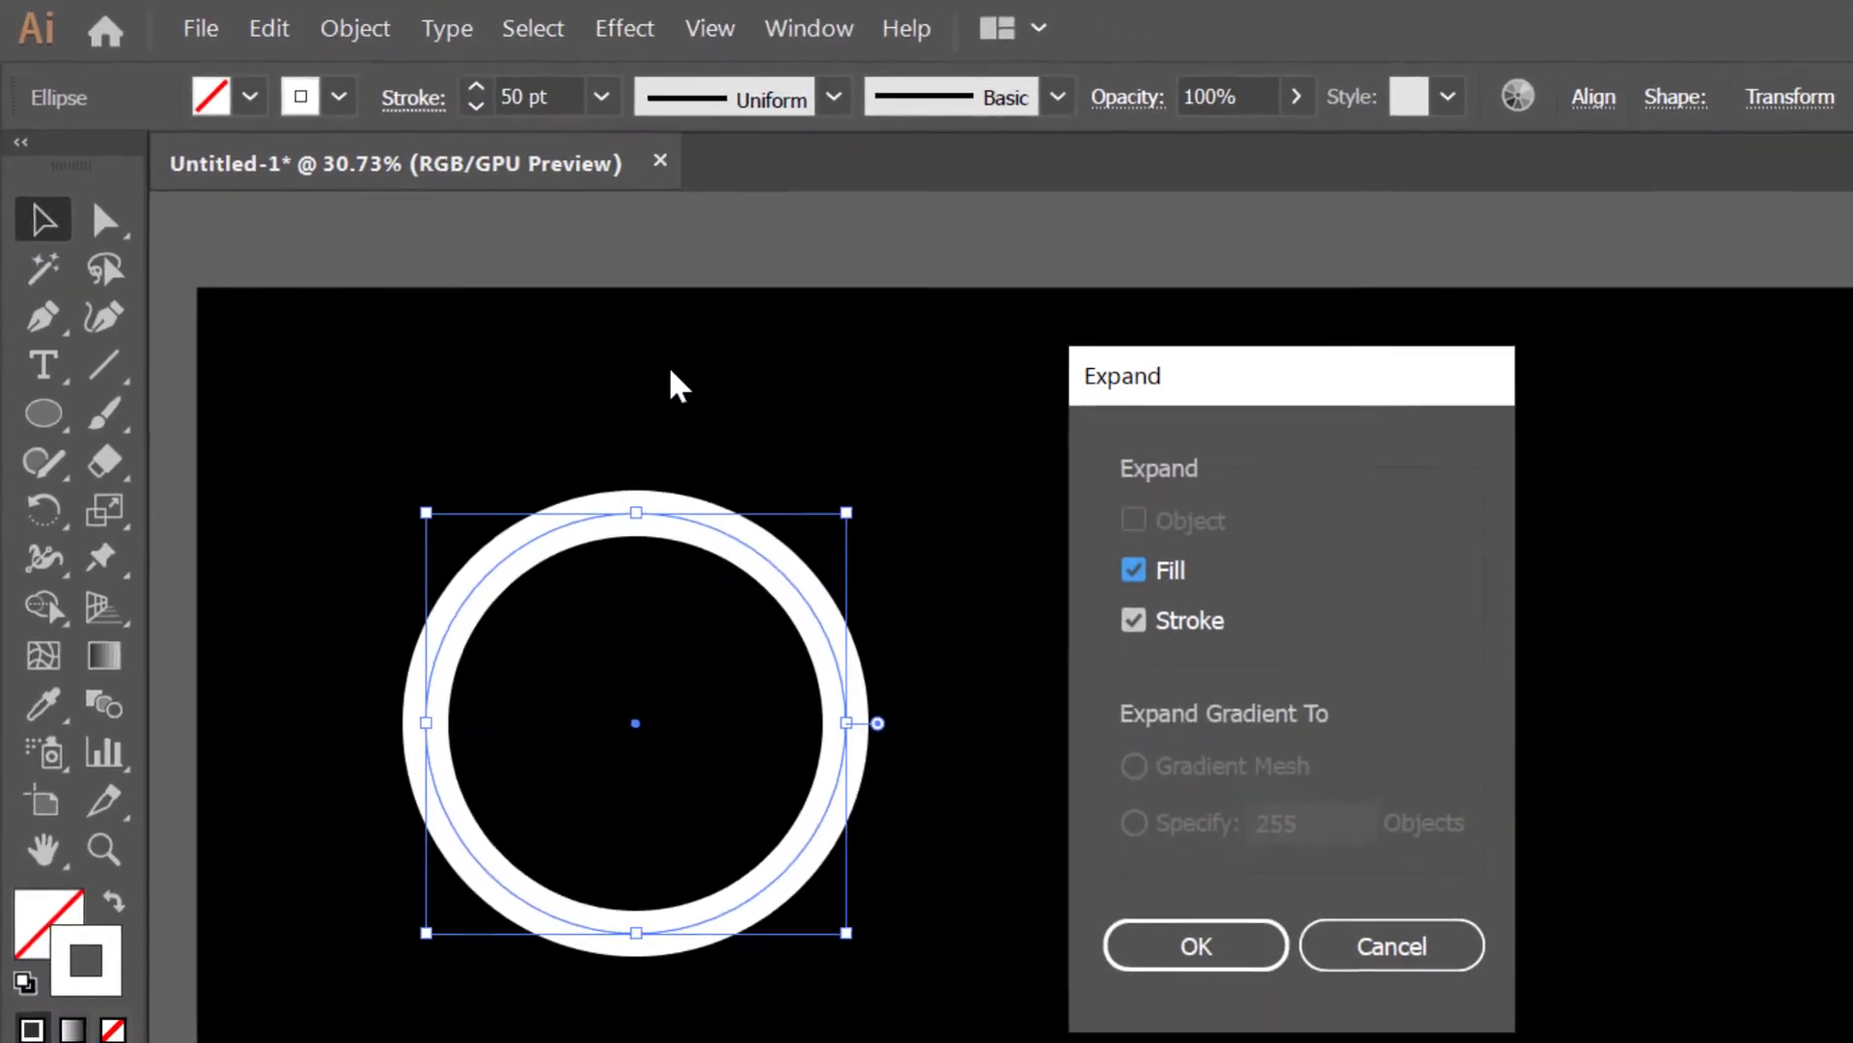
pyautogui.click(1245, 1033)
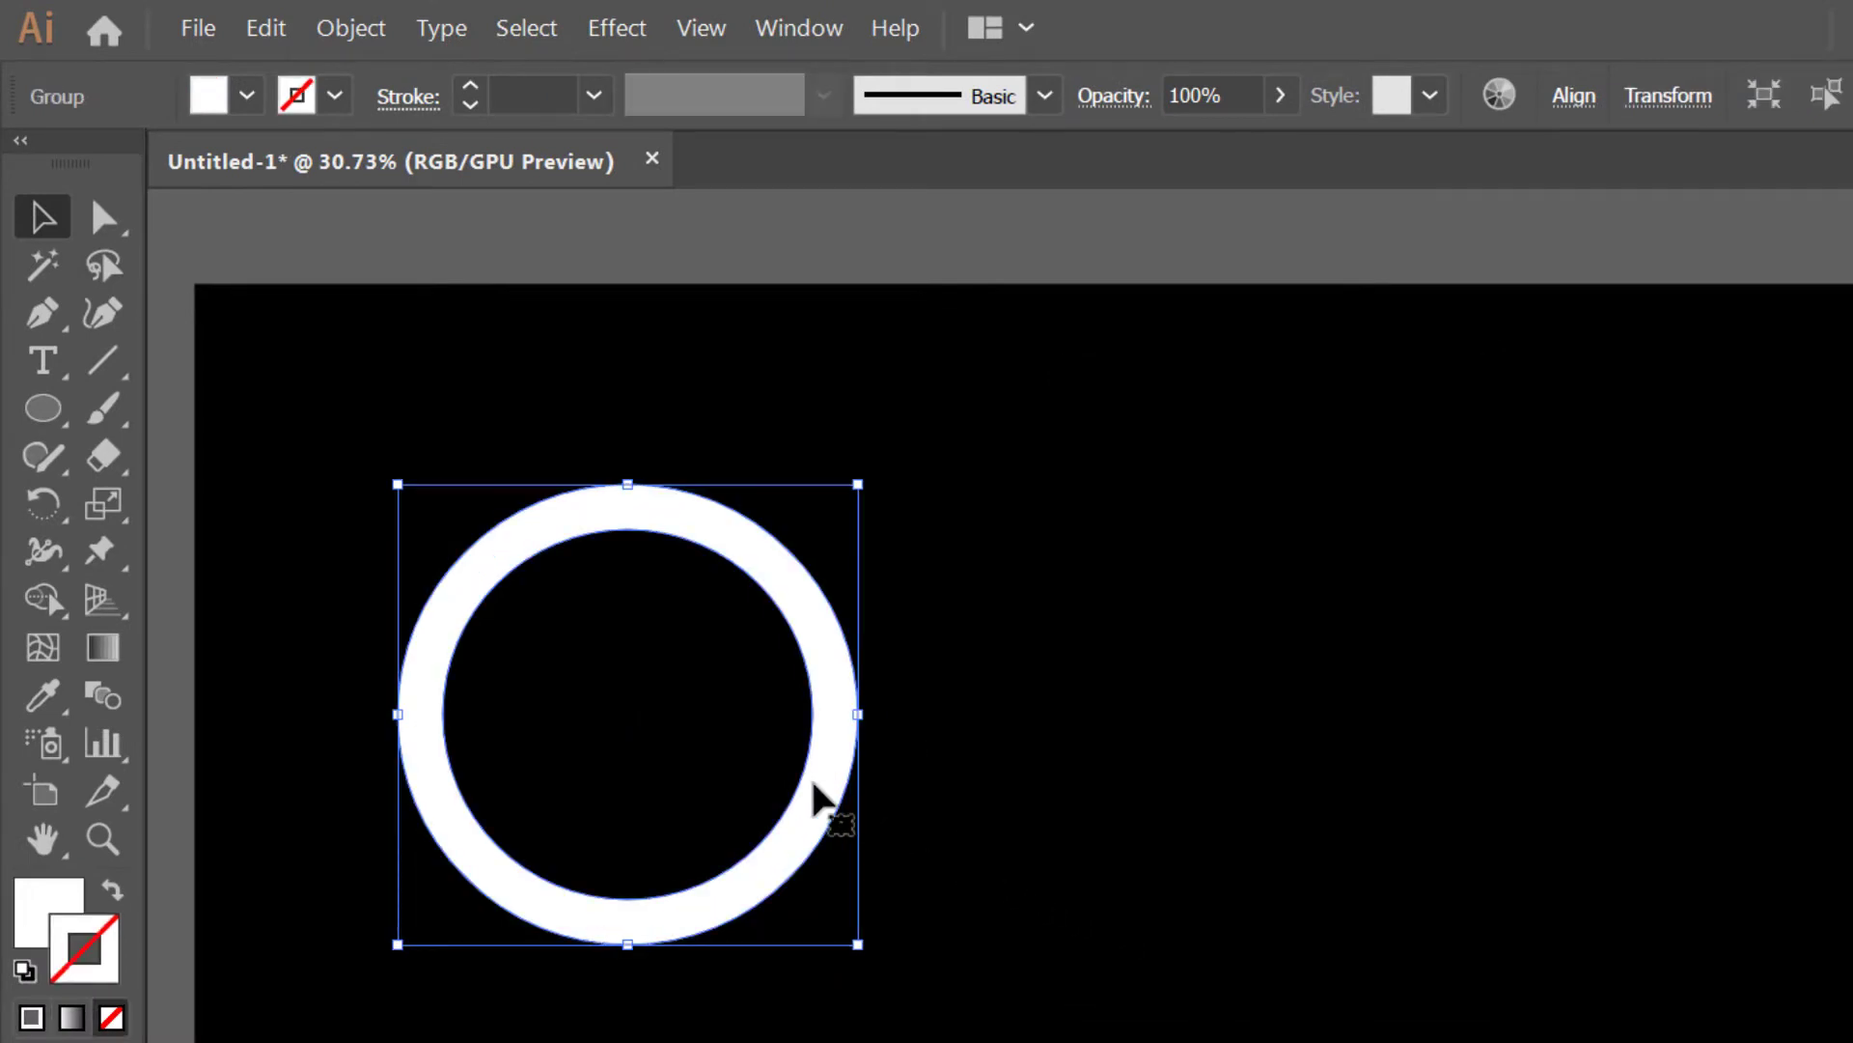
# - Duplicate the ring sideways so the copy overlaps the original by half, and move both rings to the artboard's horizontal middle
pyautogui.moveTo(818, 801); pyautogui.dragTo(1050, 801)
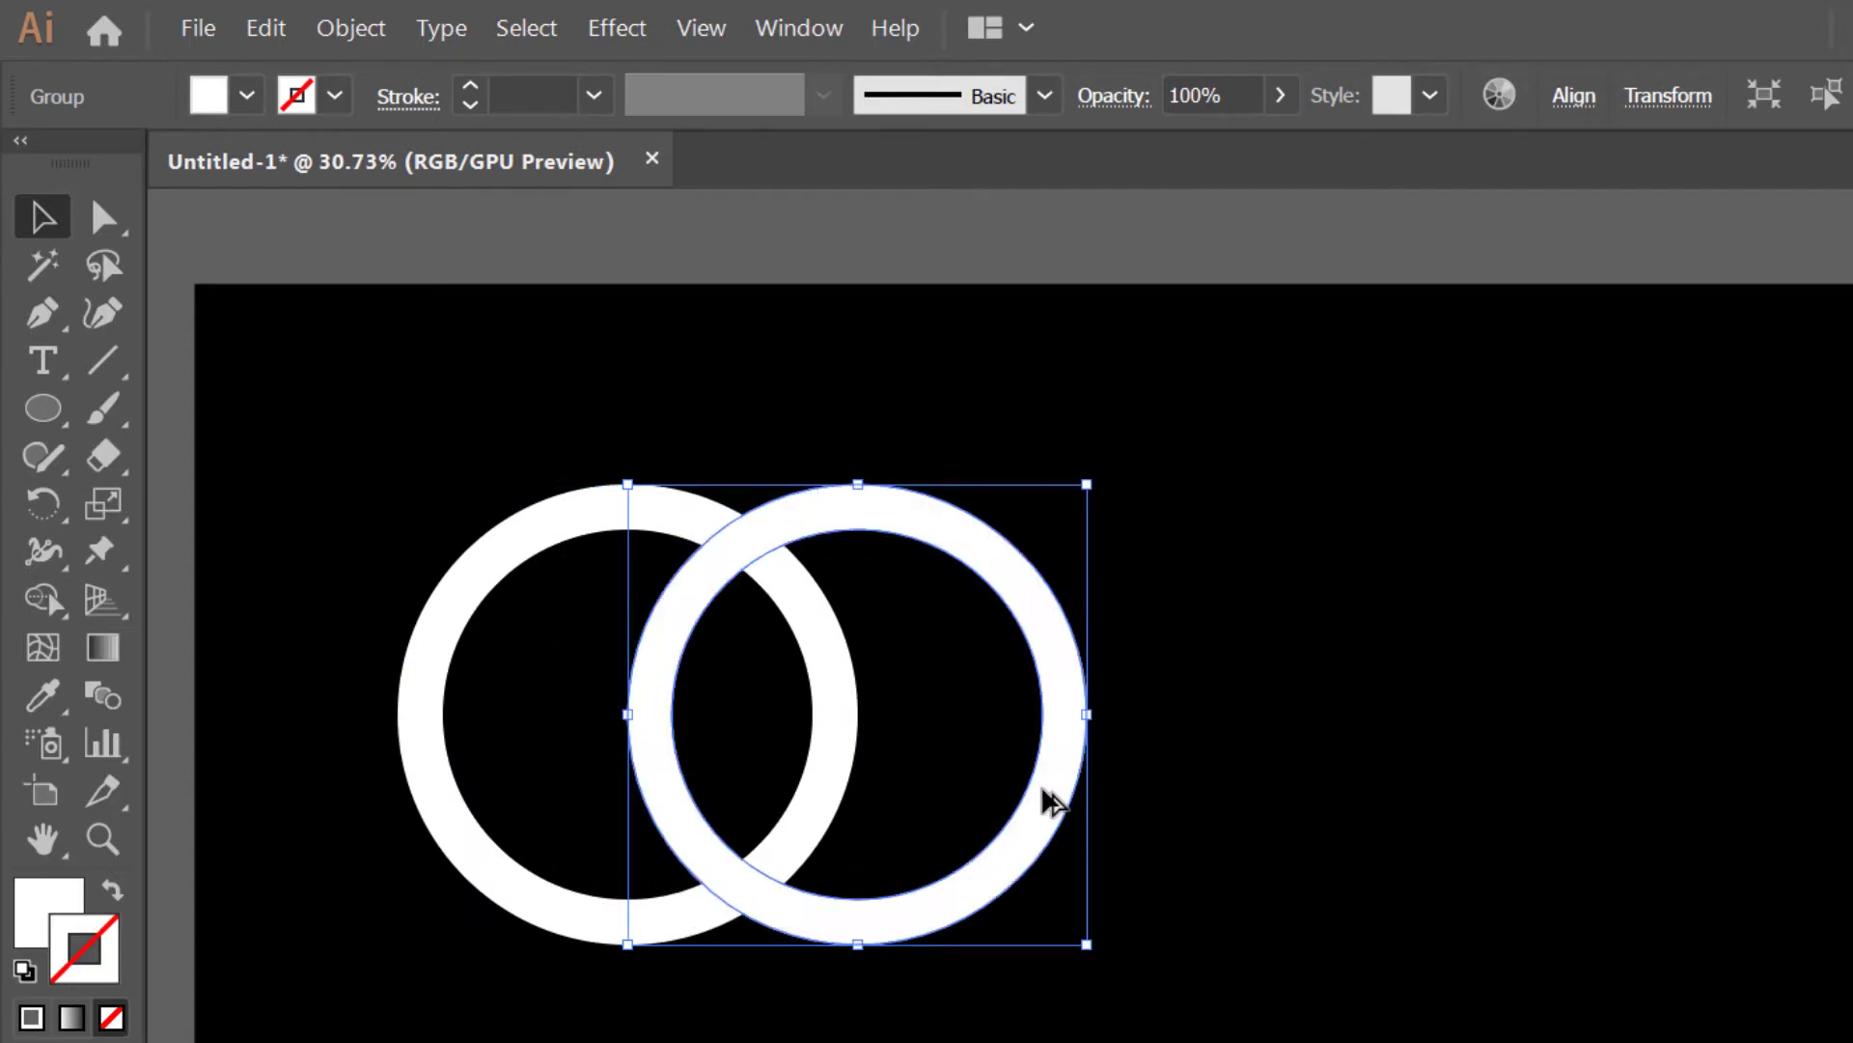
pyautogui.moveTo(1195, 579); pyautogui.dragTo(850, 905)
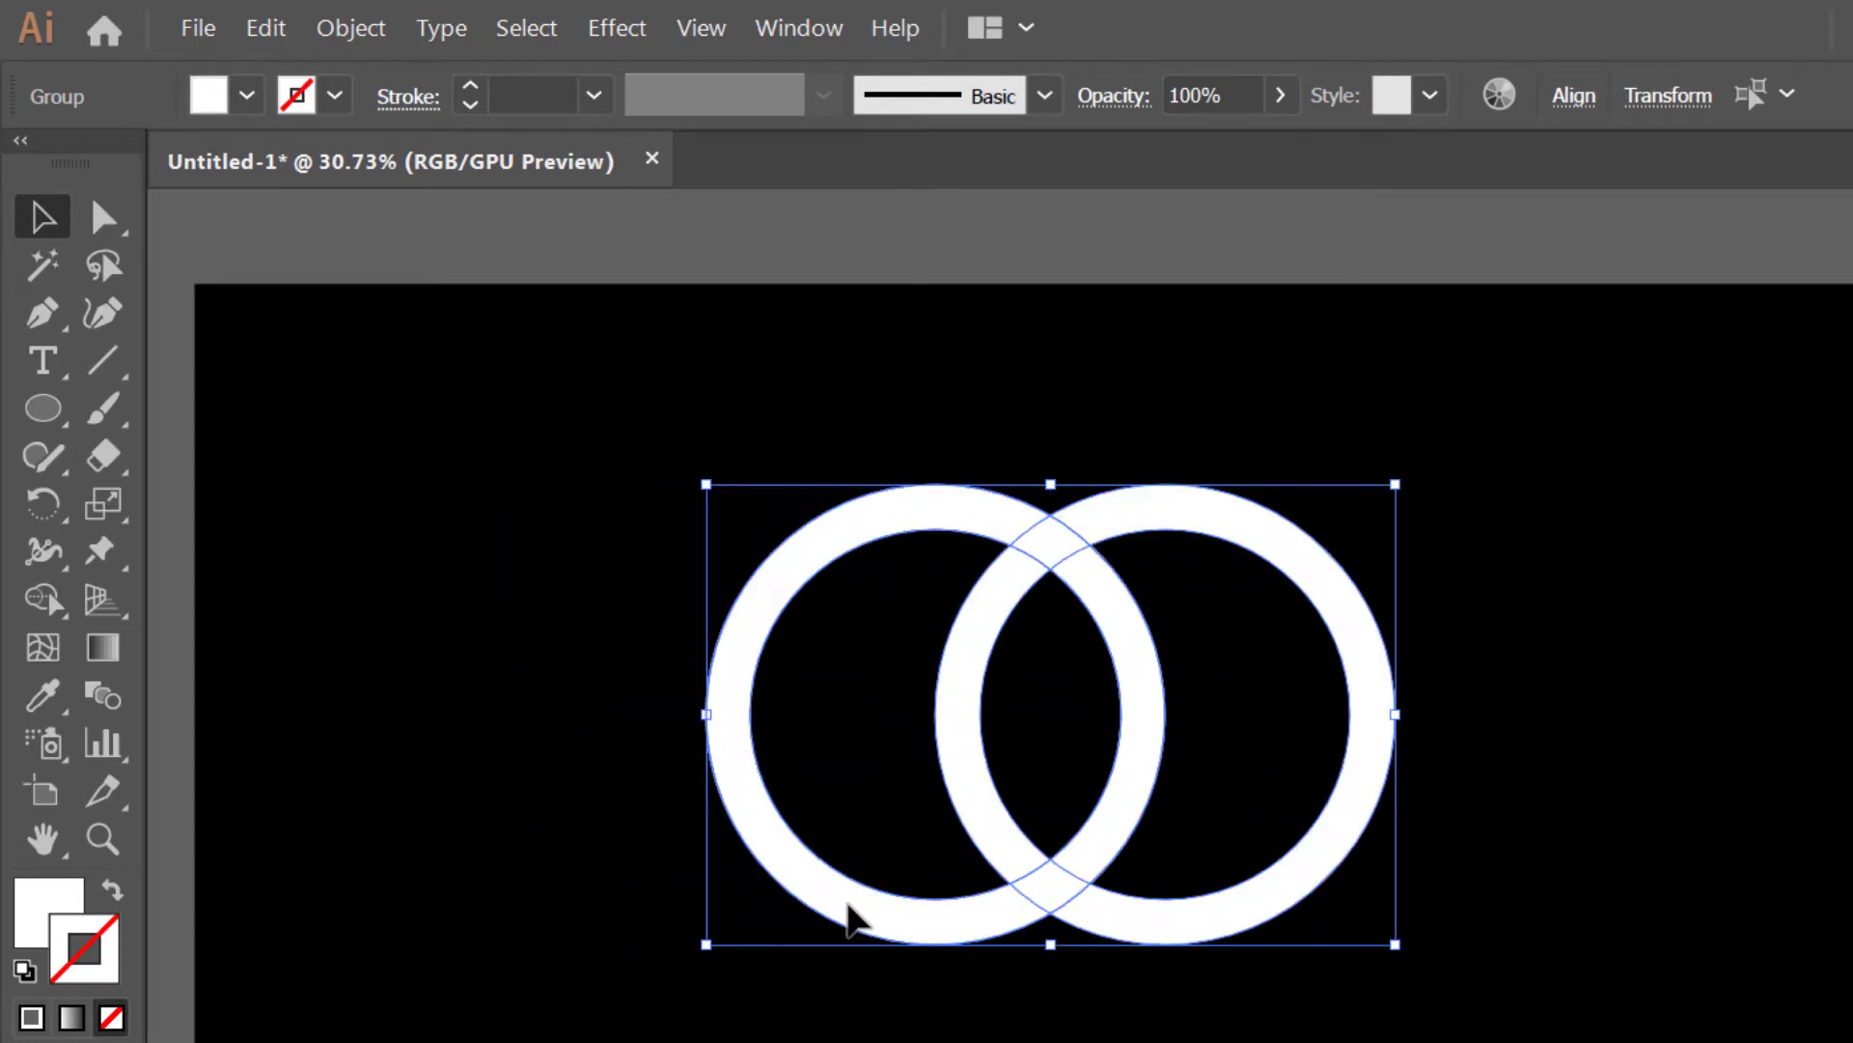
# - Draw a rectangle across the lower overlap of the two rings and give it no fill and a white outline
pyautogui.click(63, 420)
pyautogui.click(269, 414)
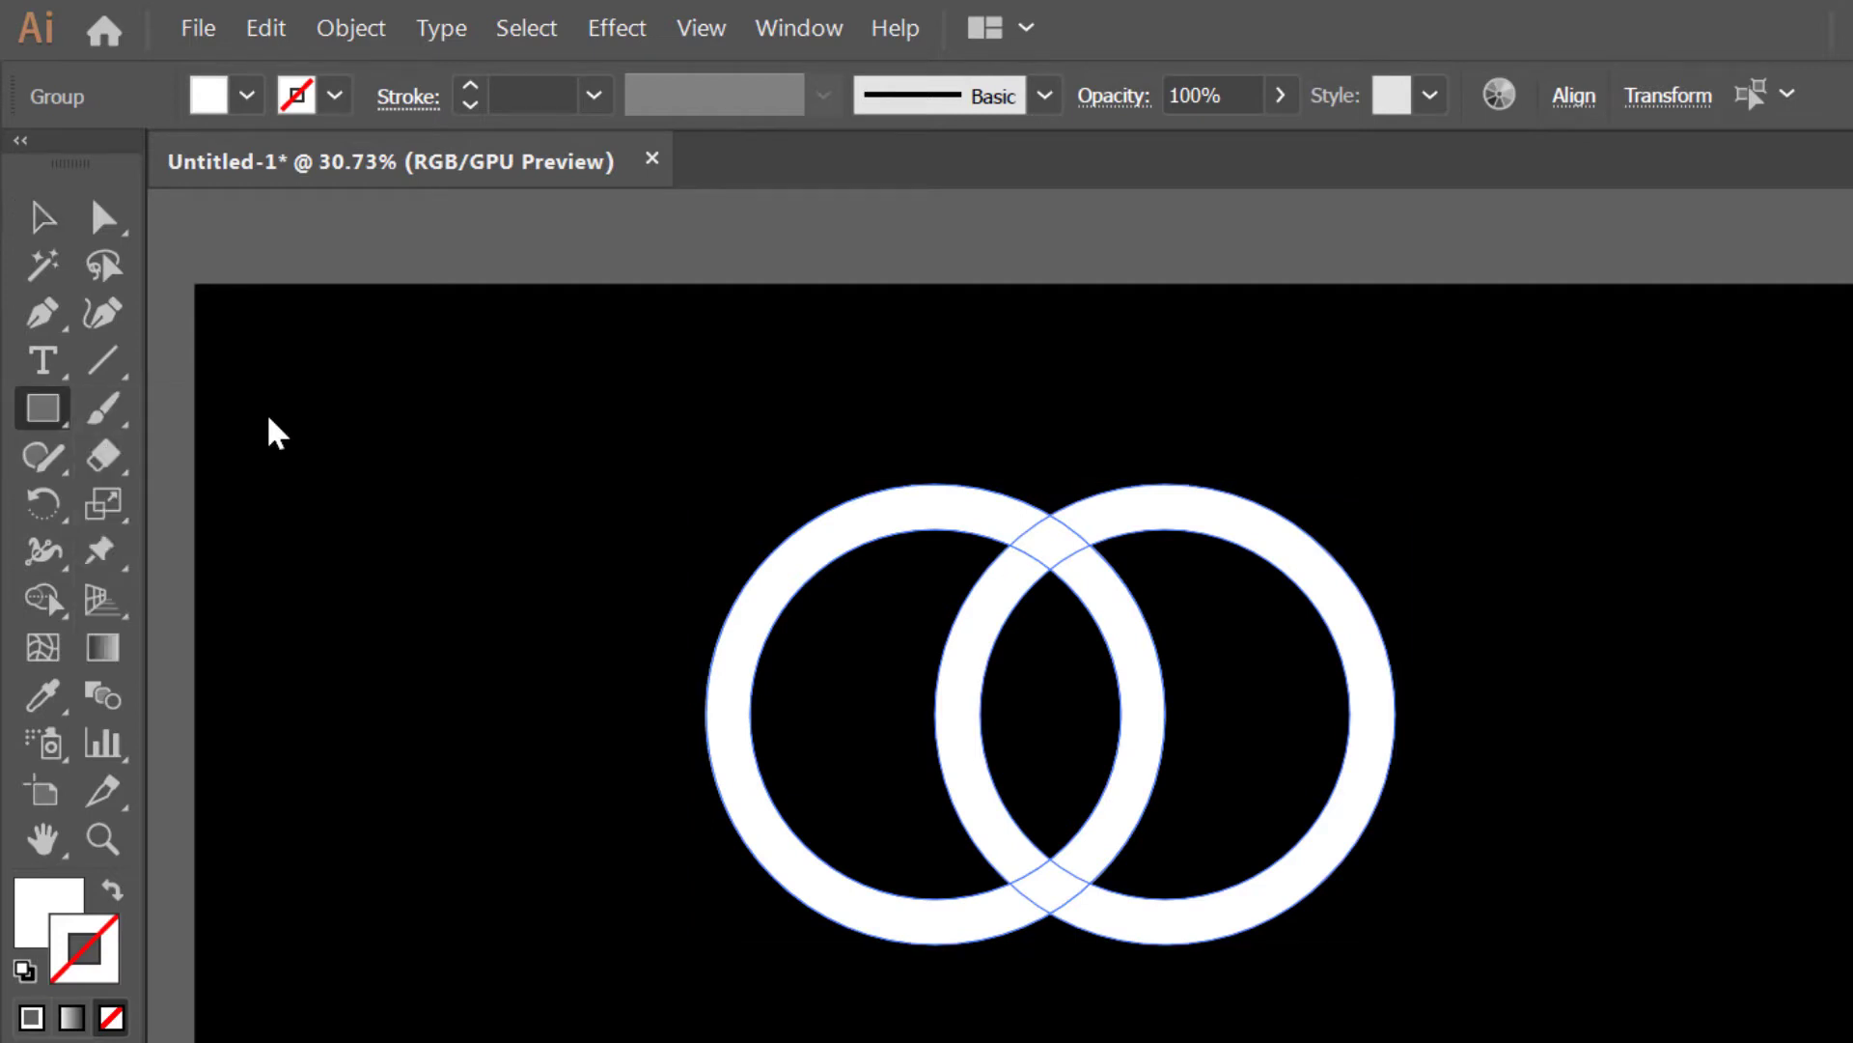
pyautogui.moveTo(860, 731); pyautogui.dragTo(1299, 1019)
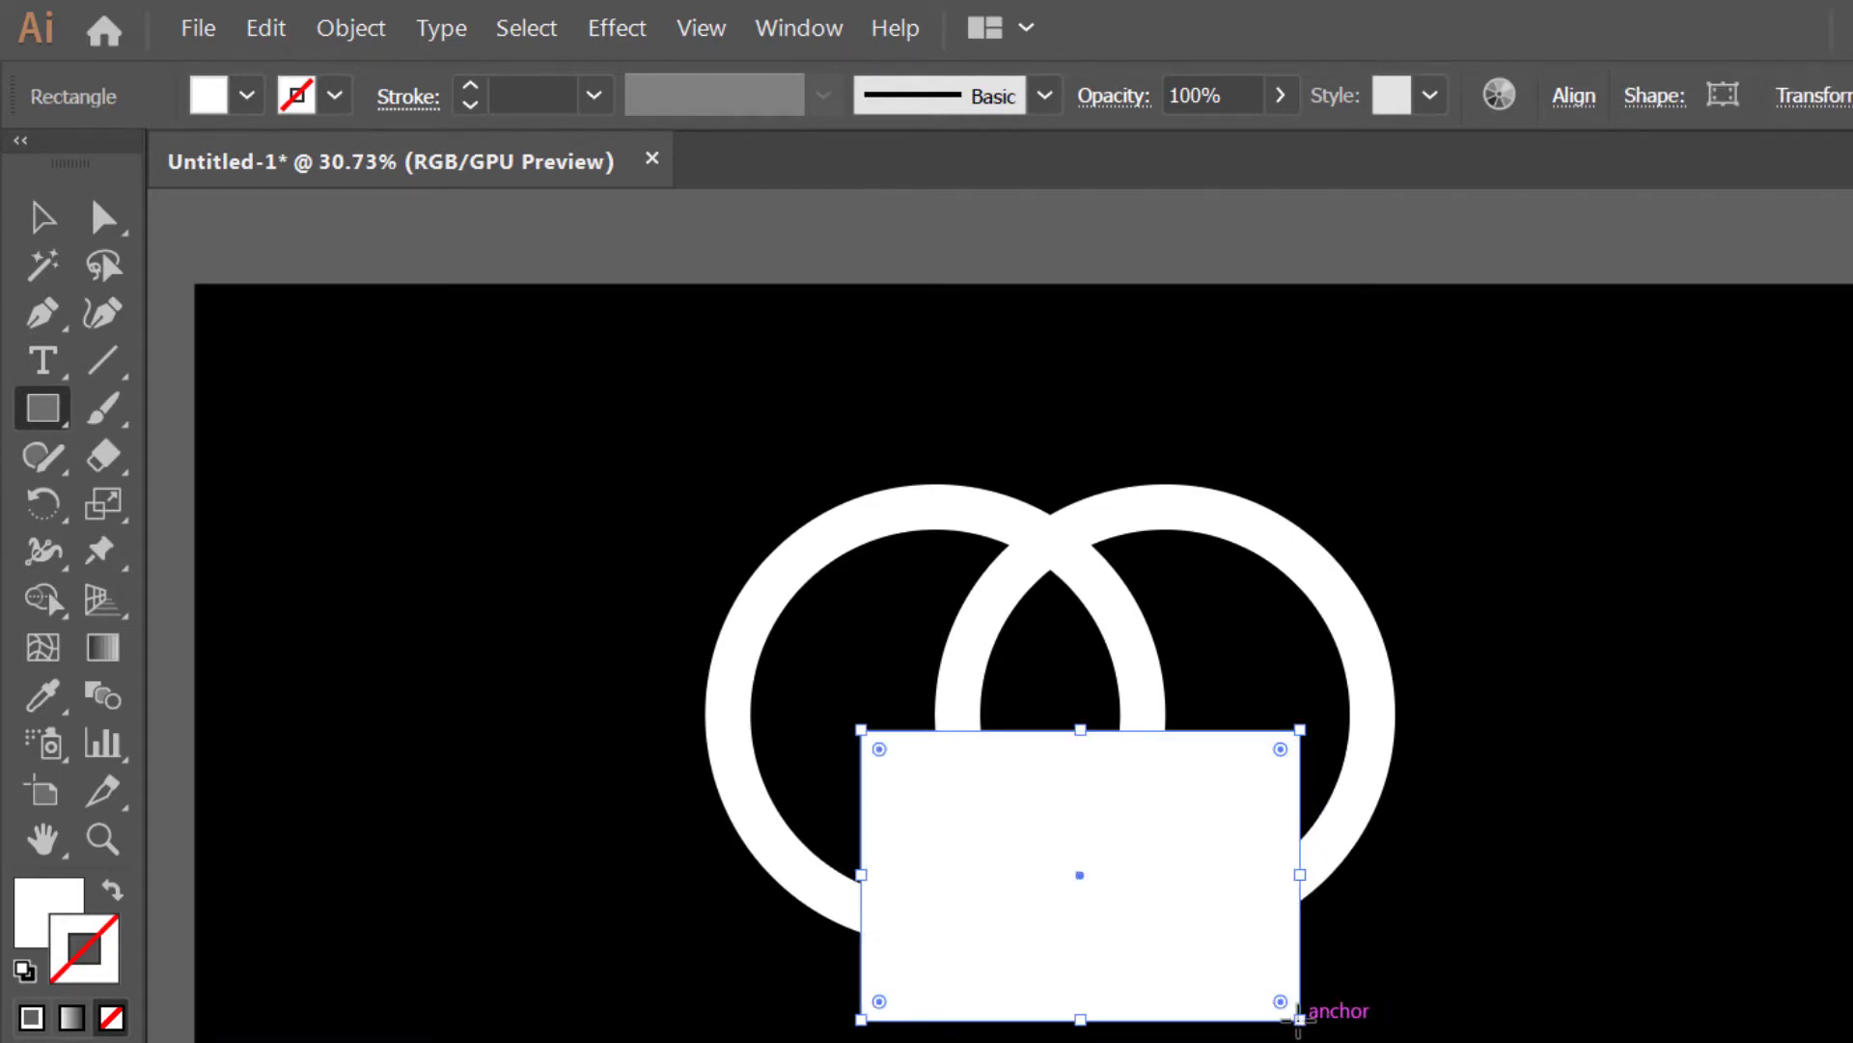
pyautogui.click(112, 889)
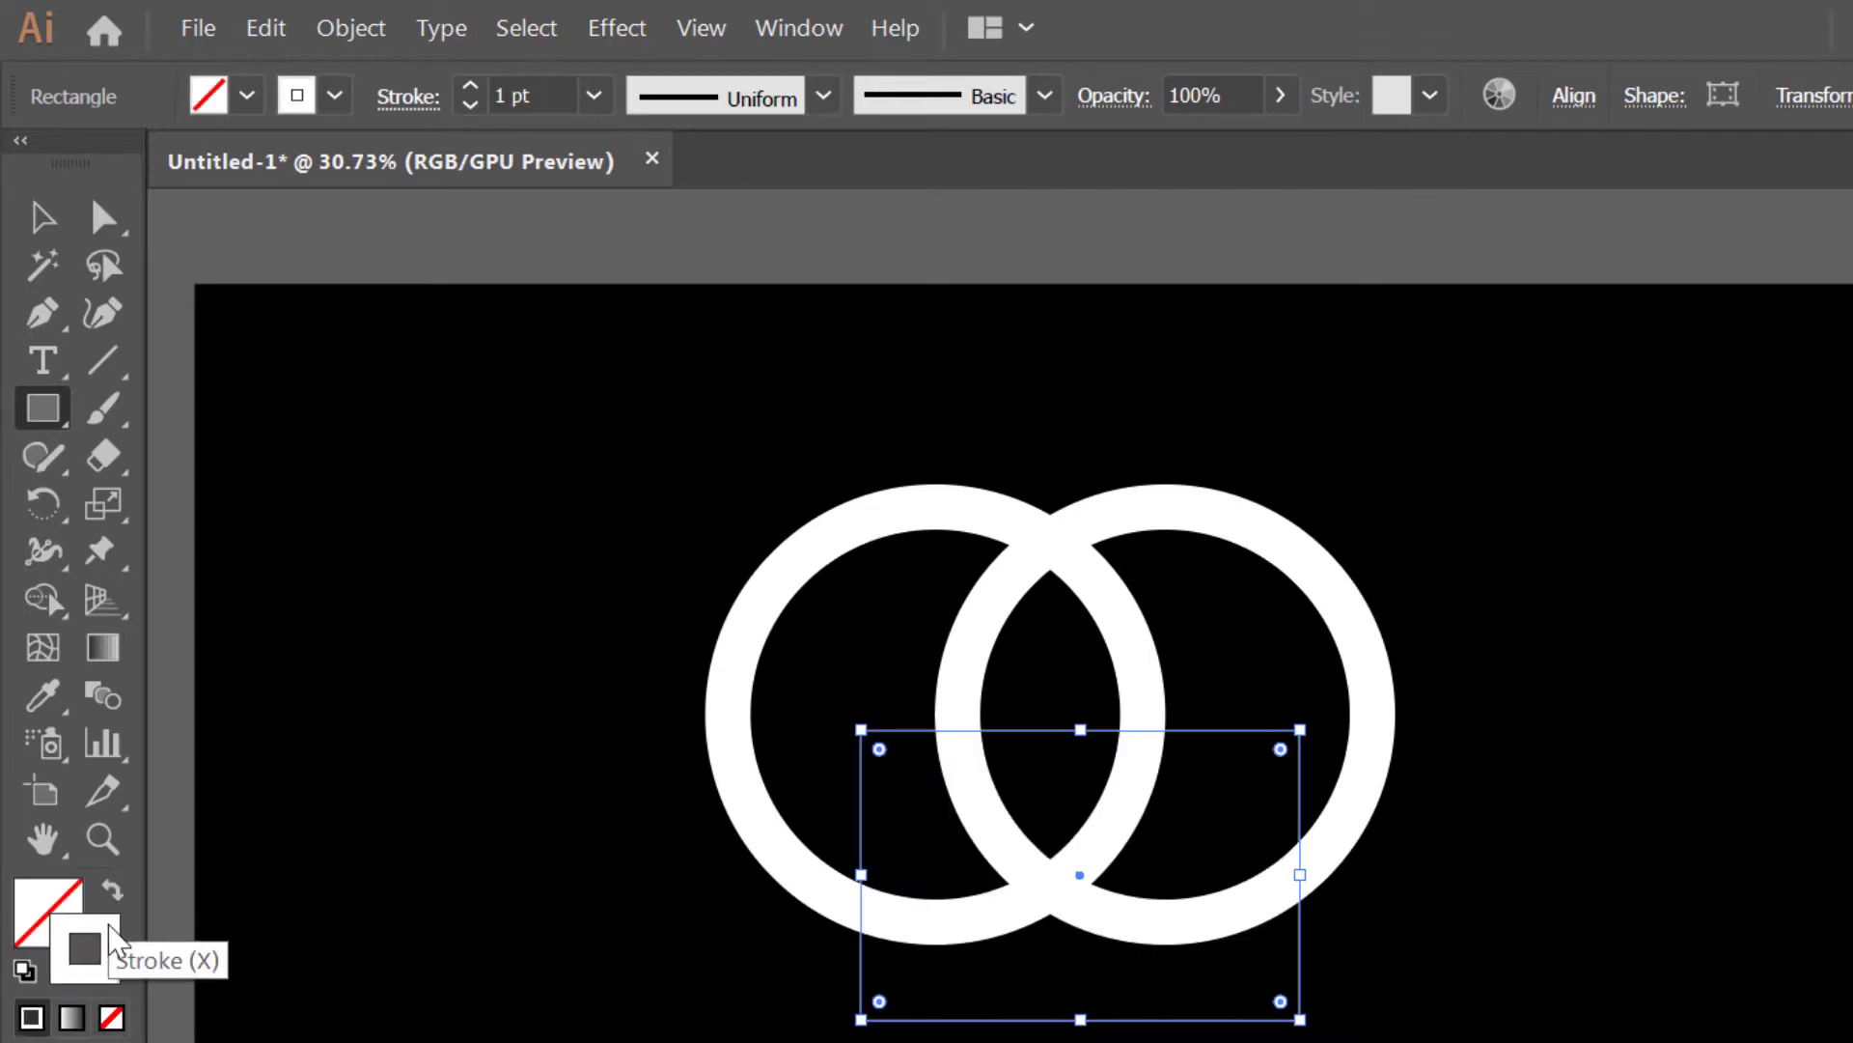
# - Group the two rings and align the group to the artboard's horizontal centre
pyautogui.click(42, 218)
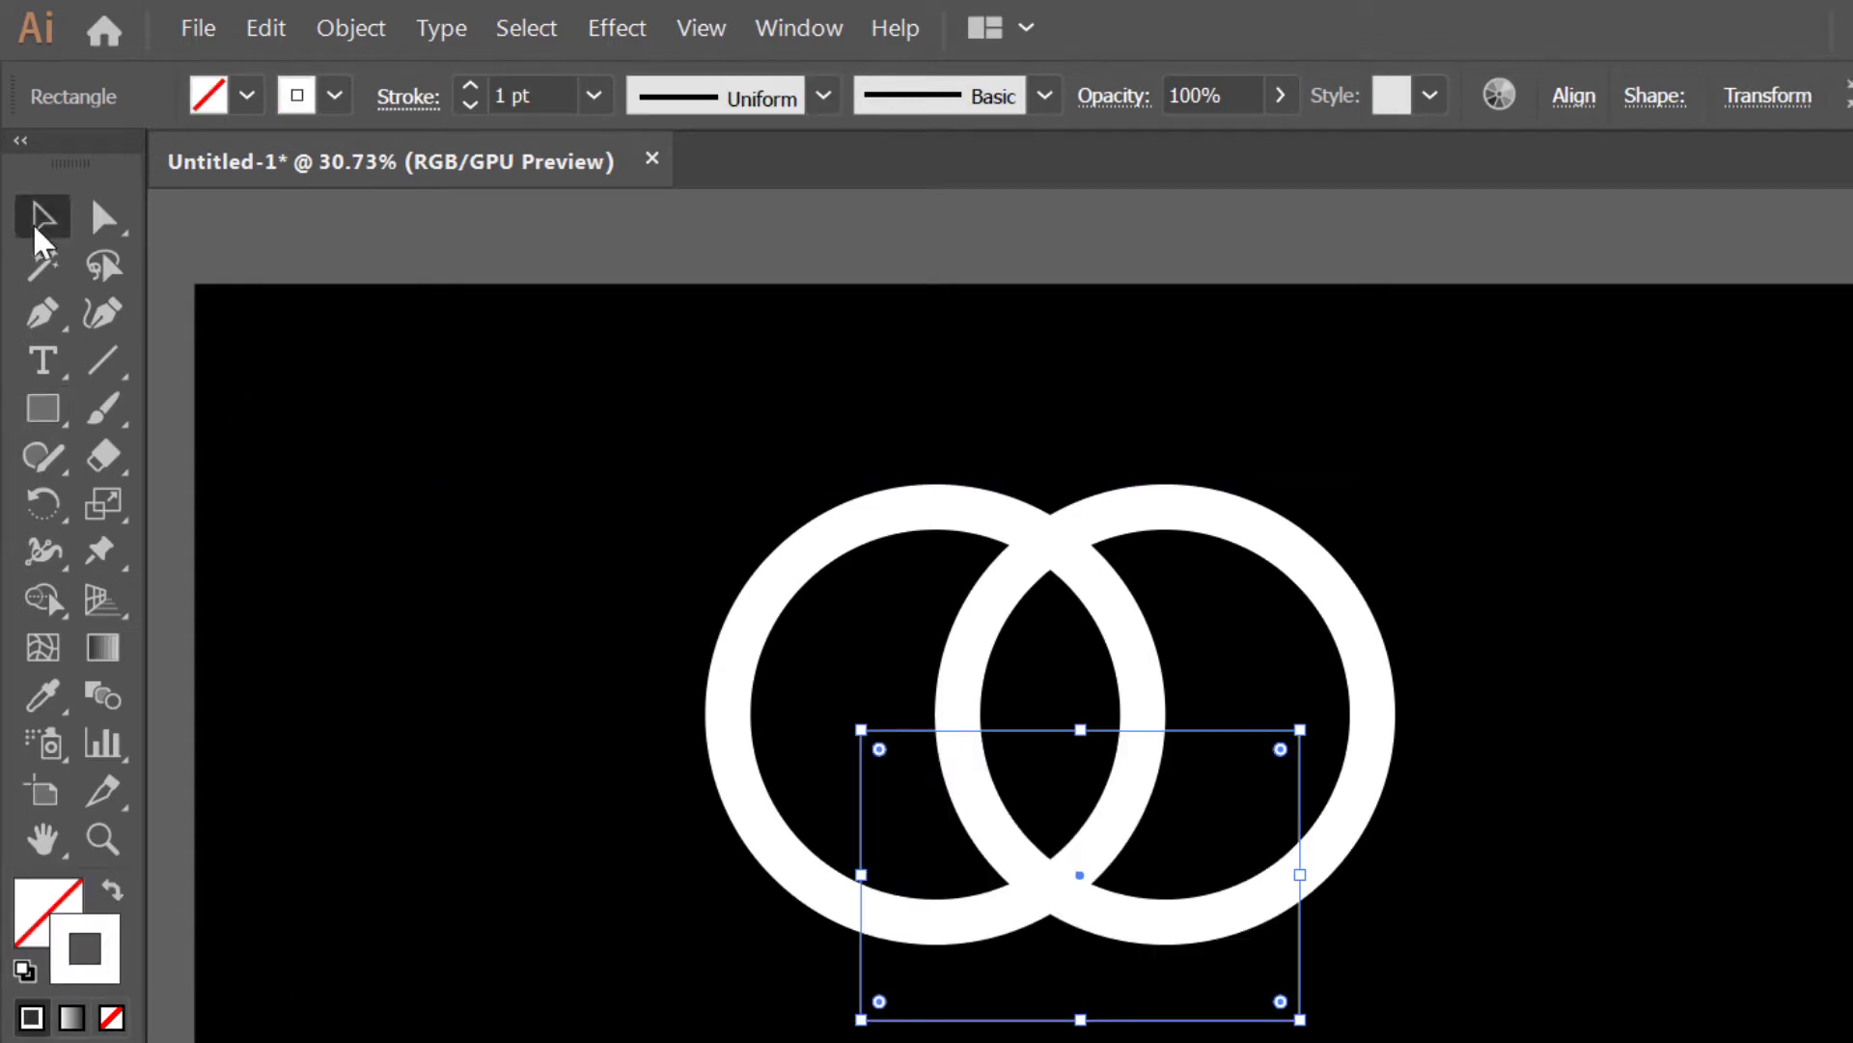
pyautogui.moveTo(874, 497); pyautogui.dragTo(1213, 628)
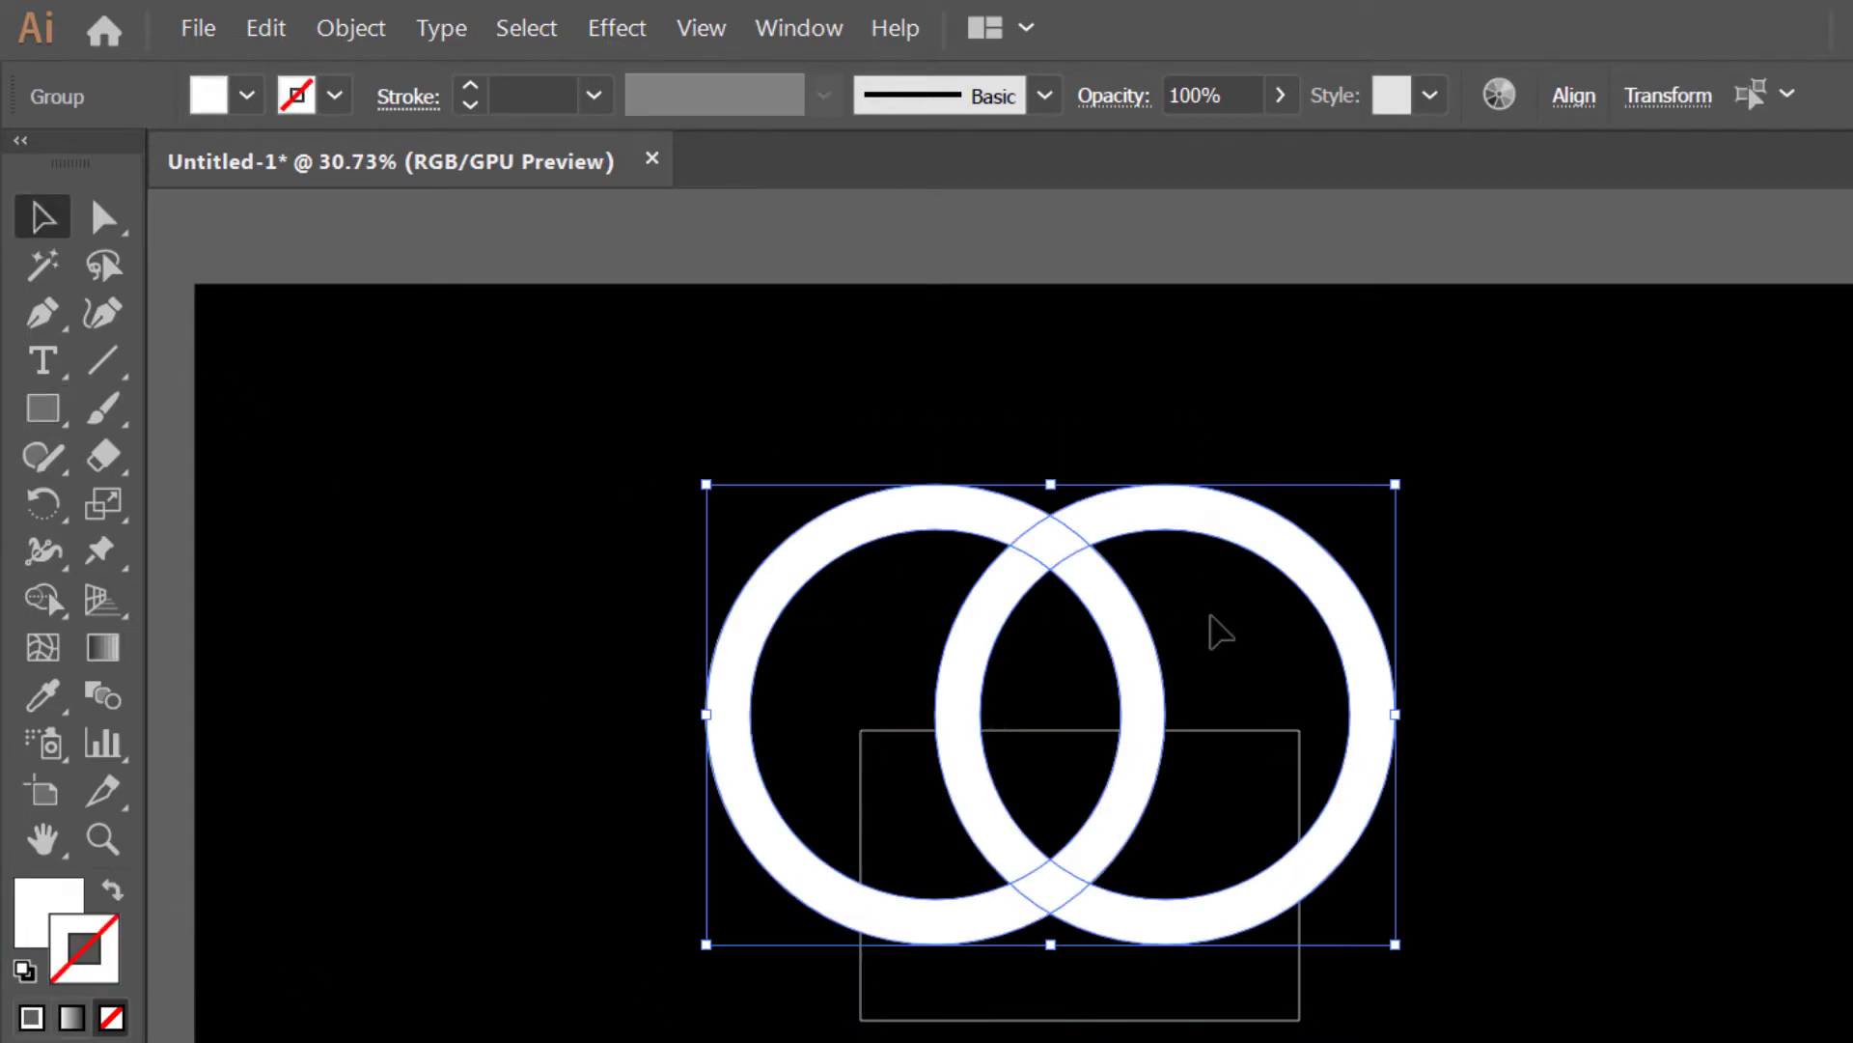
pyautogui.rightClick(1168, 514)
pyautogui.click(1288, 733)
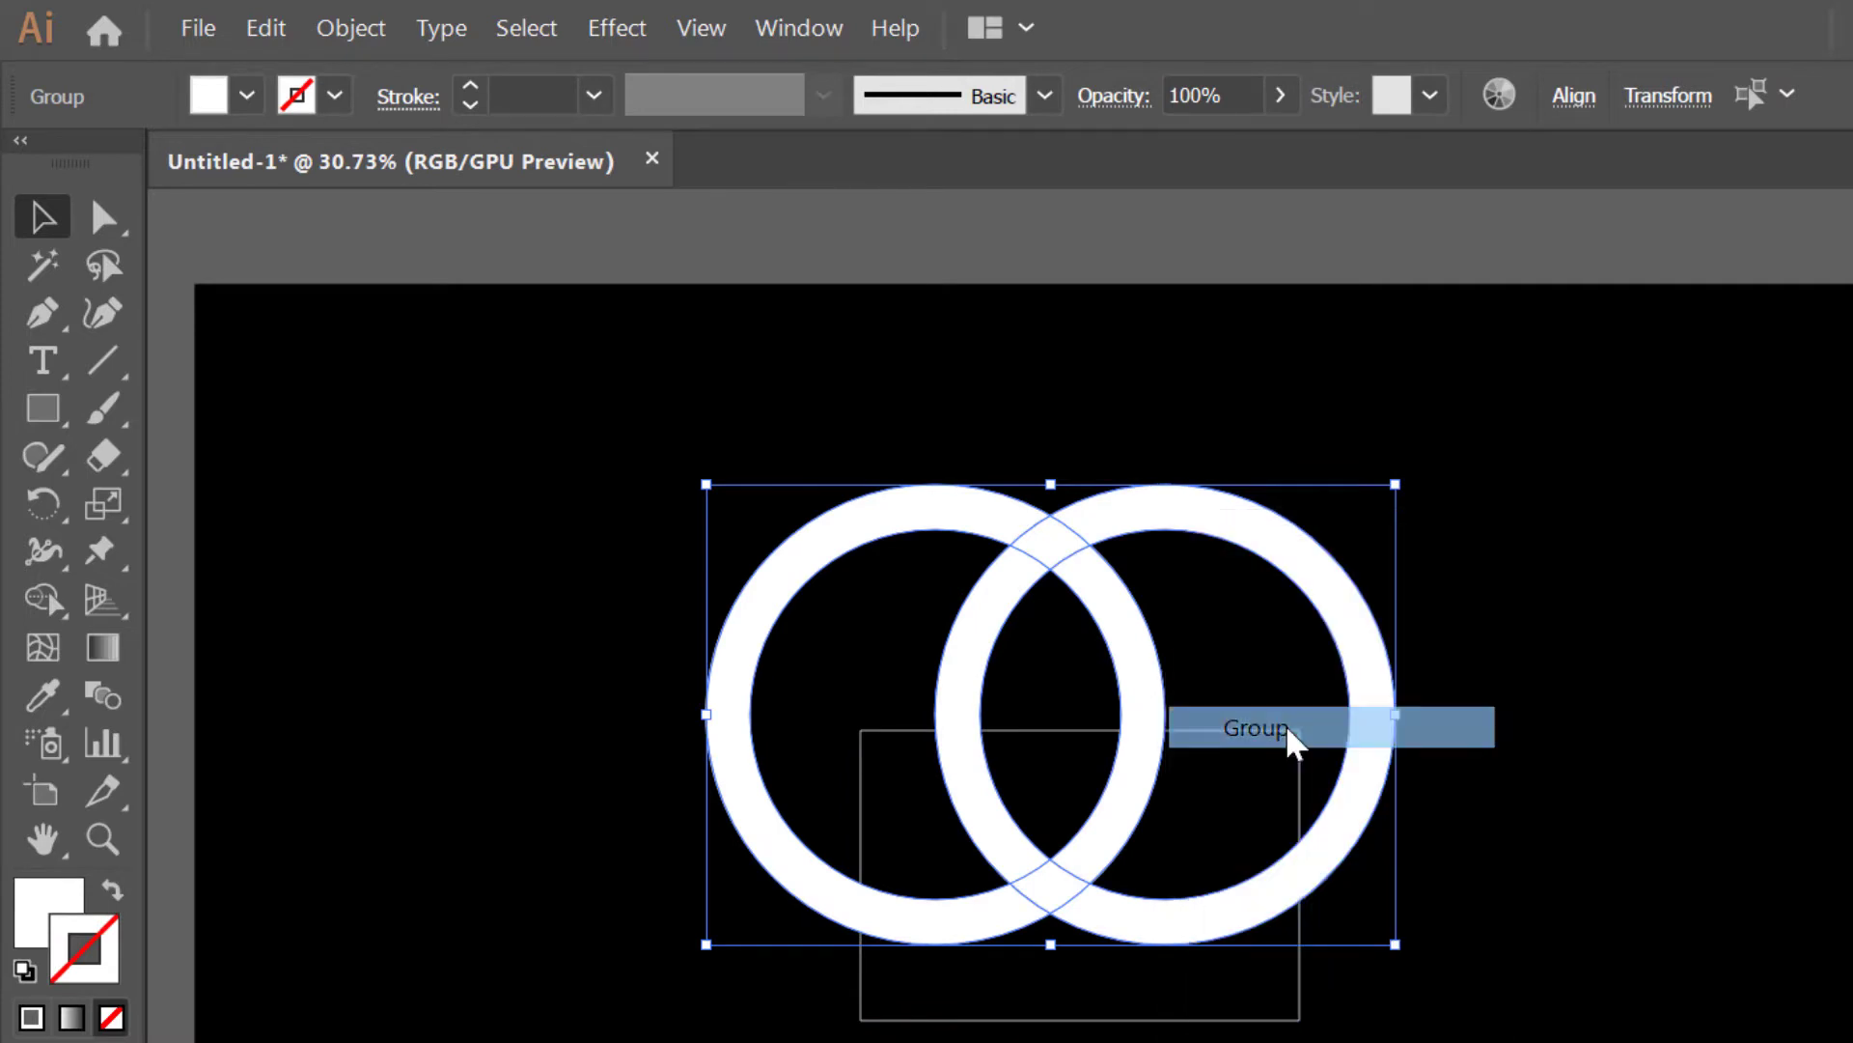
pyautogui.click(1568, 105)
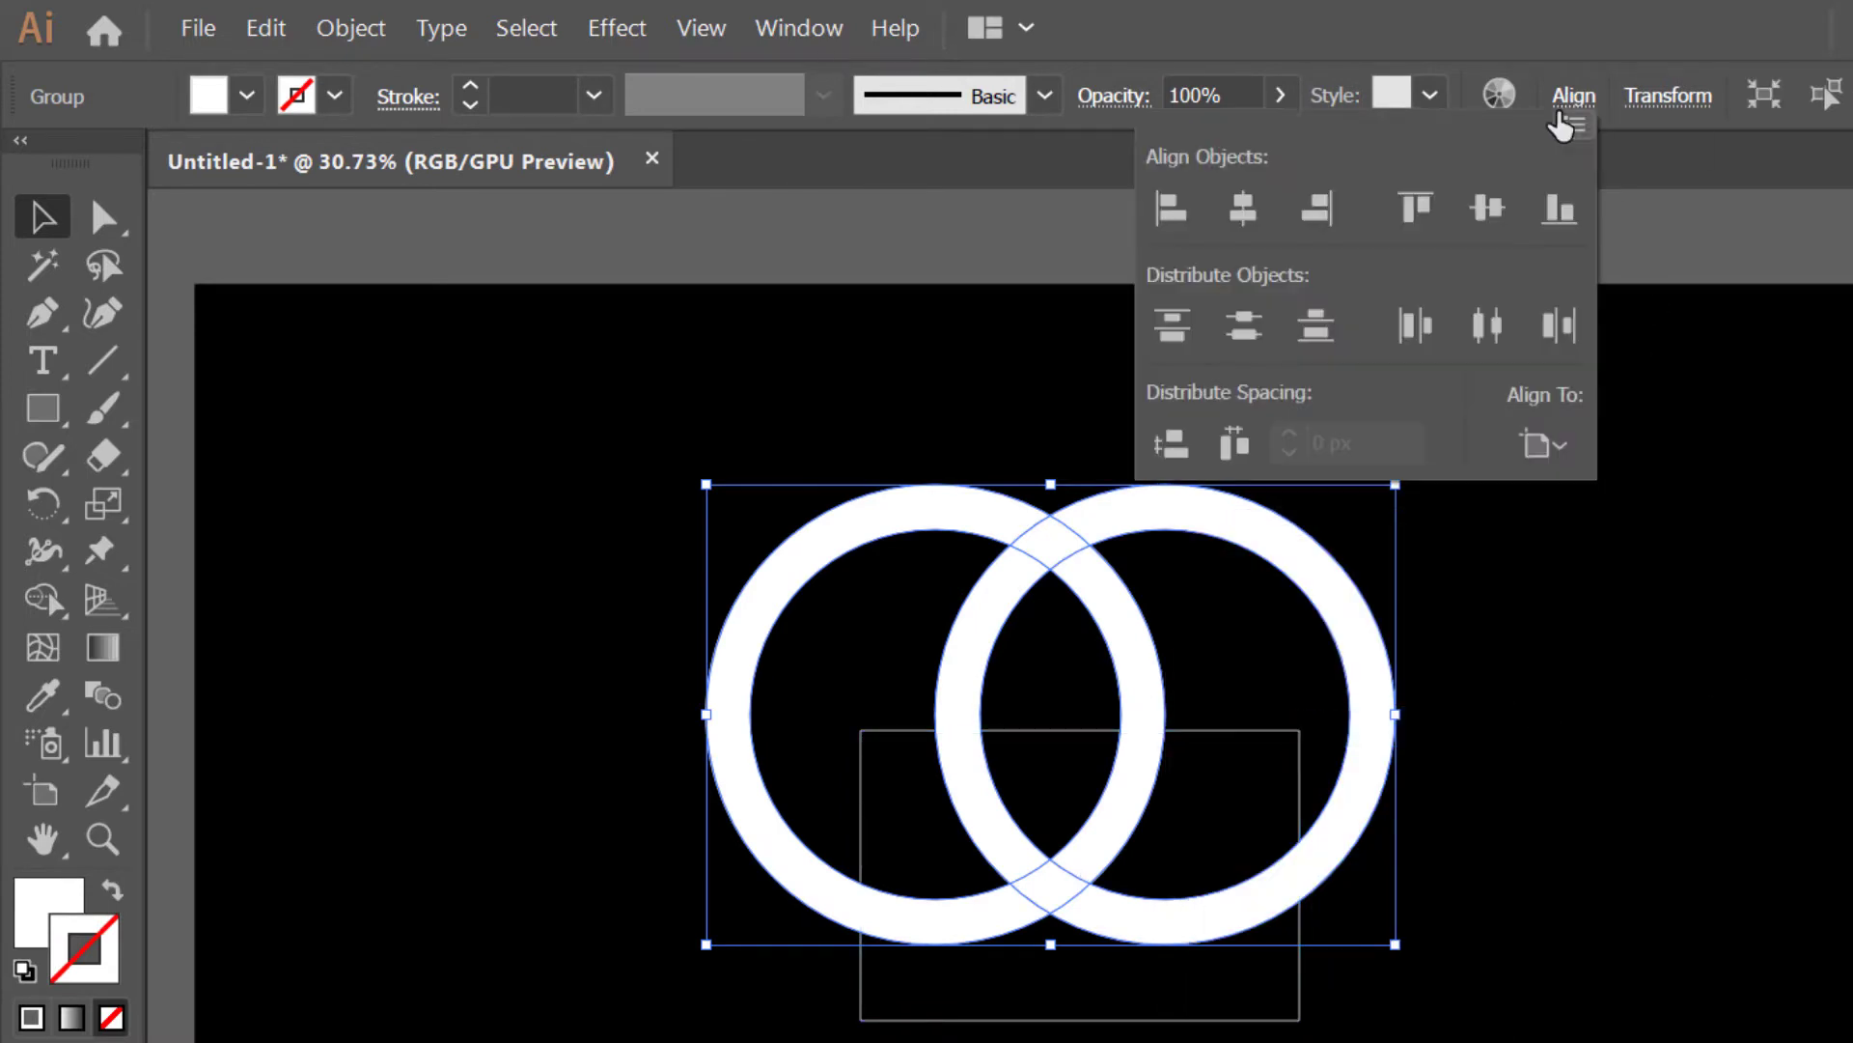
pyautogui.click(1238, 217)
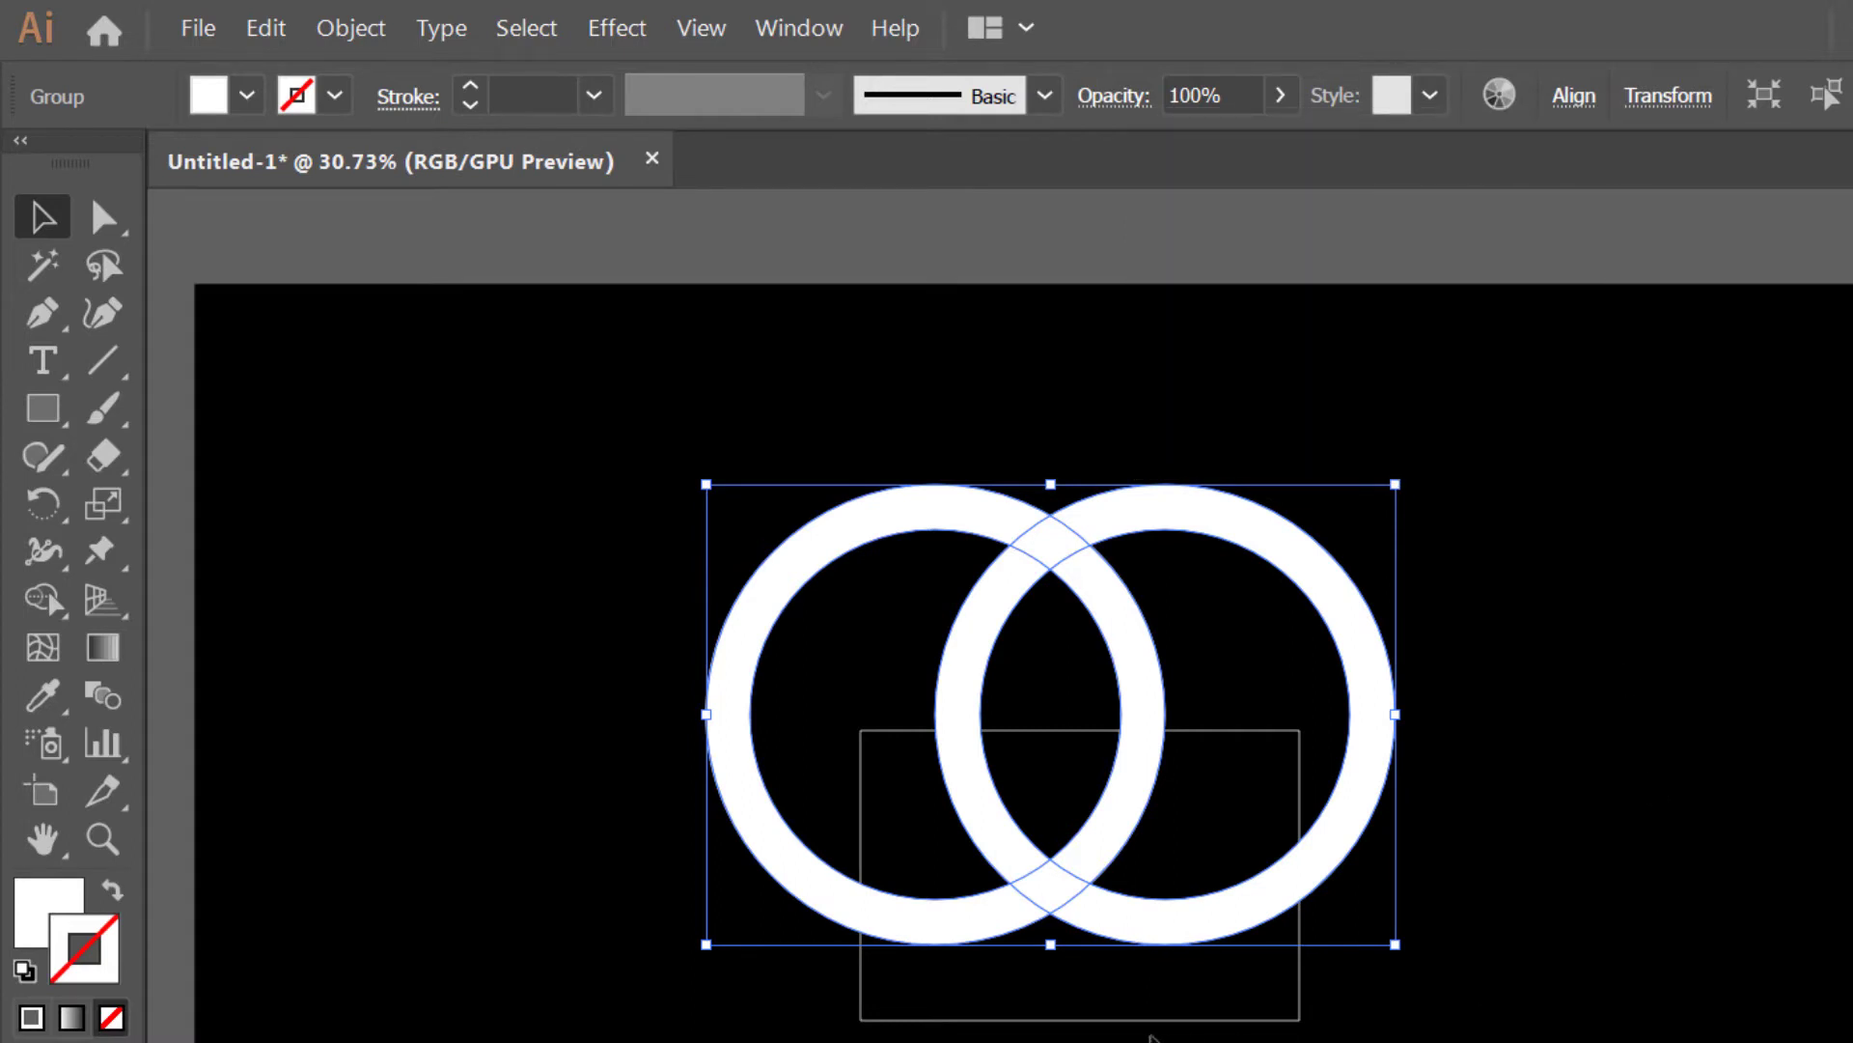
# - Centre the outlined rectangle horizontally on the artboard and widen it slightly and equally on both sides
pyautogui.moveTo(1148, 1020); pyautogui.dragTo(1132, 1021)
pyautogui.click(1573, 97)
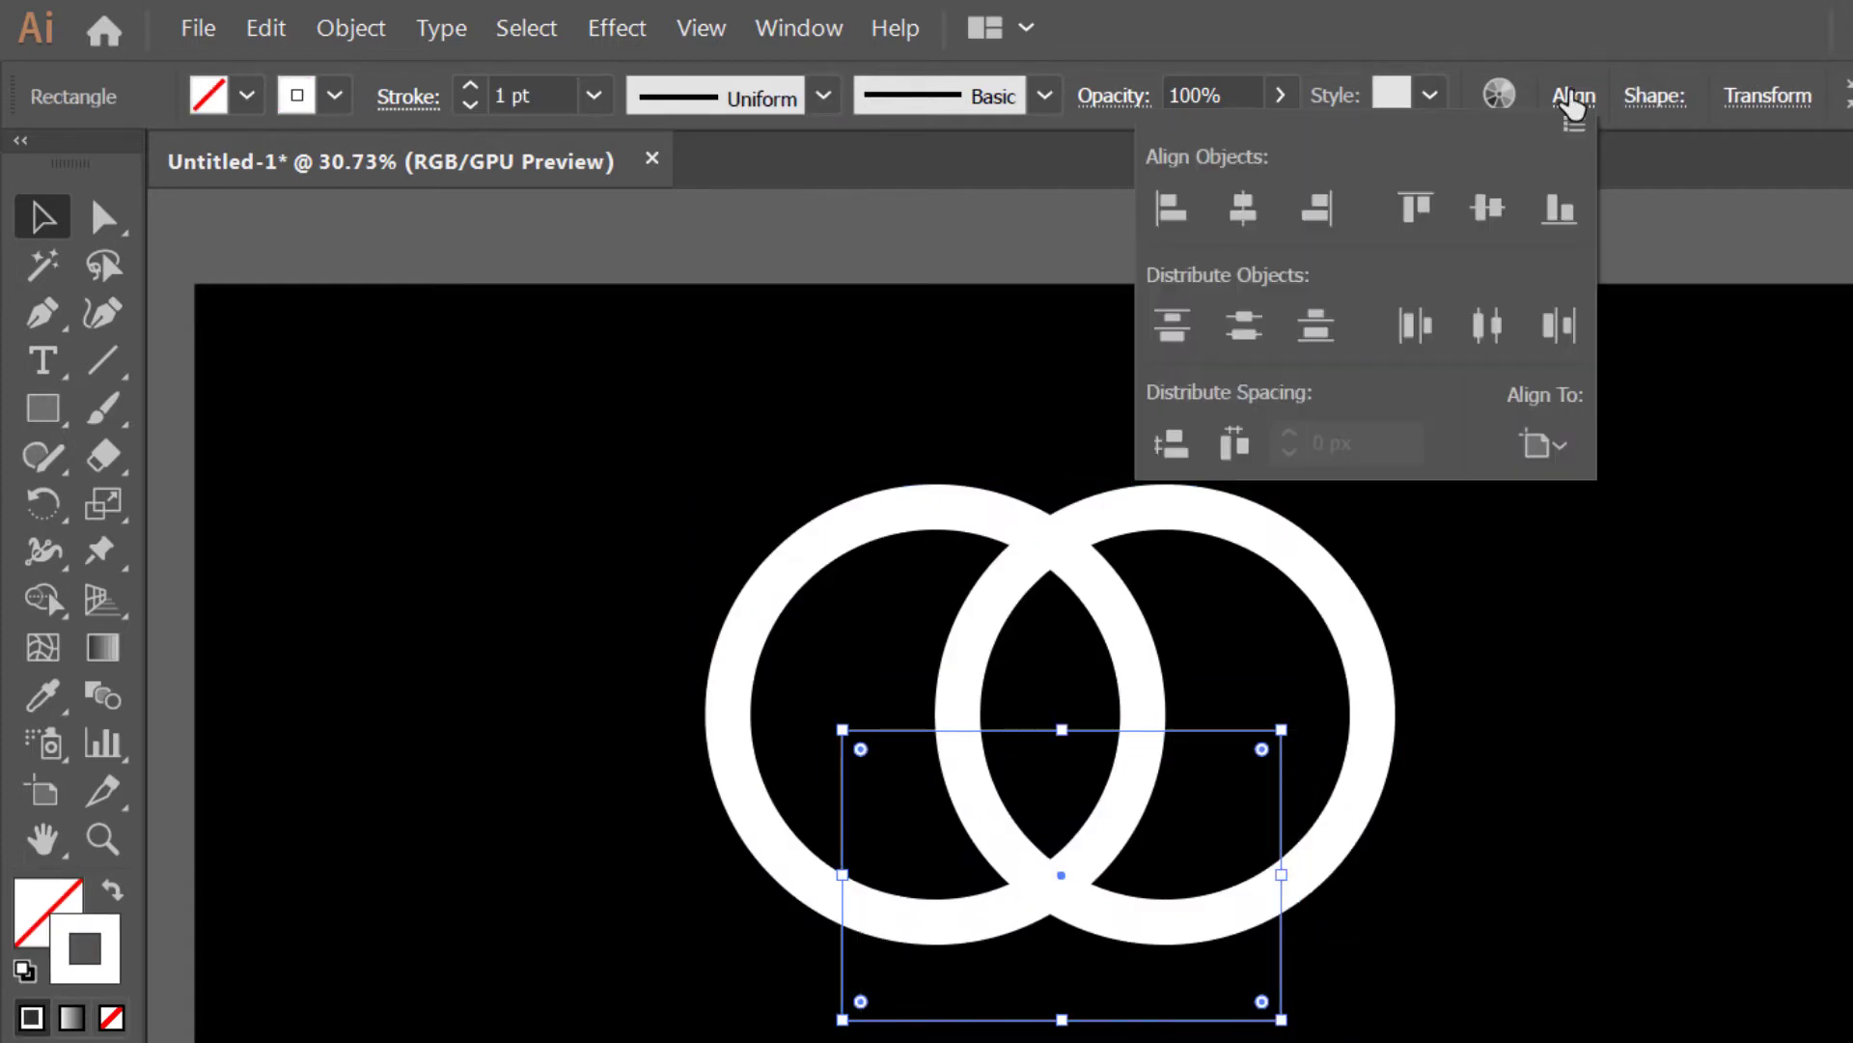
pyautogui.click(1264, 225)
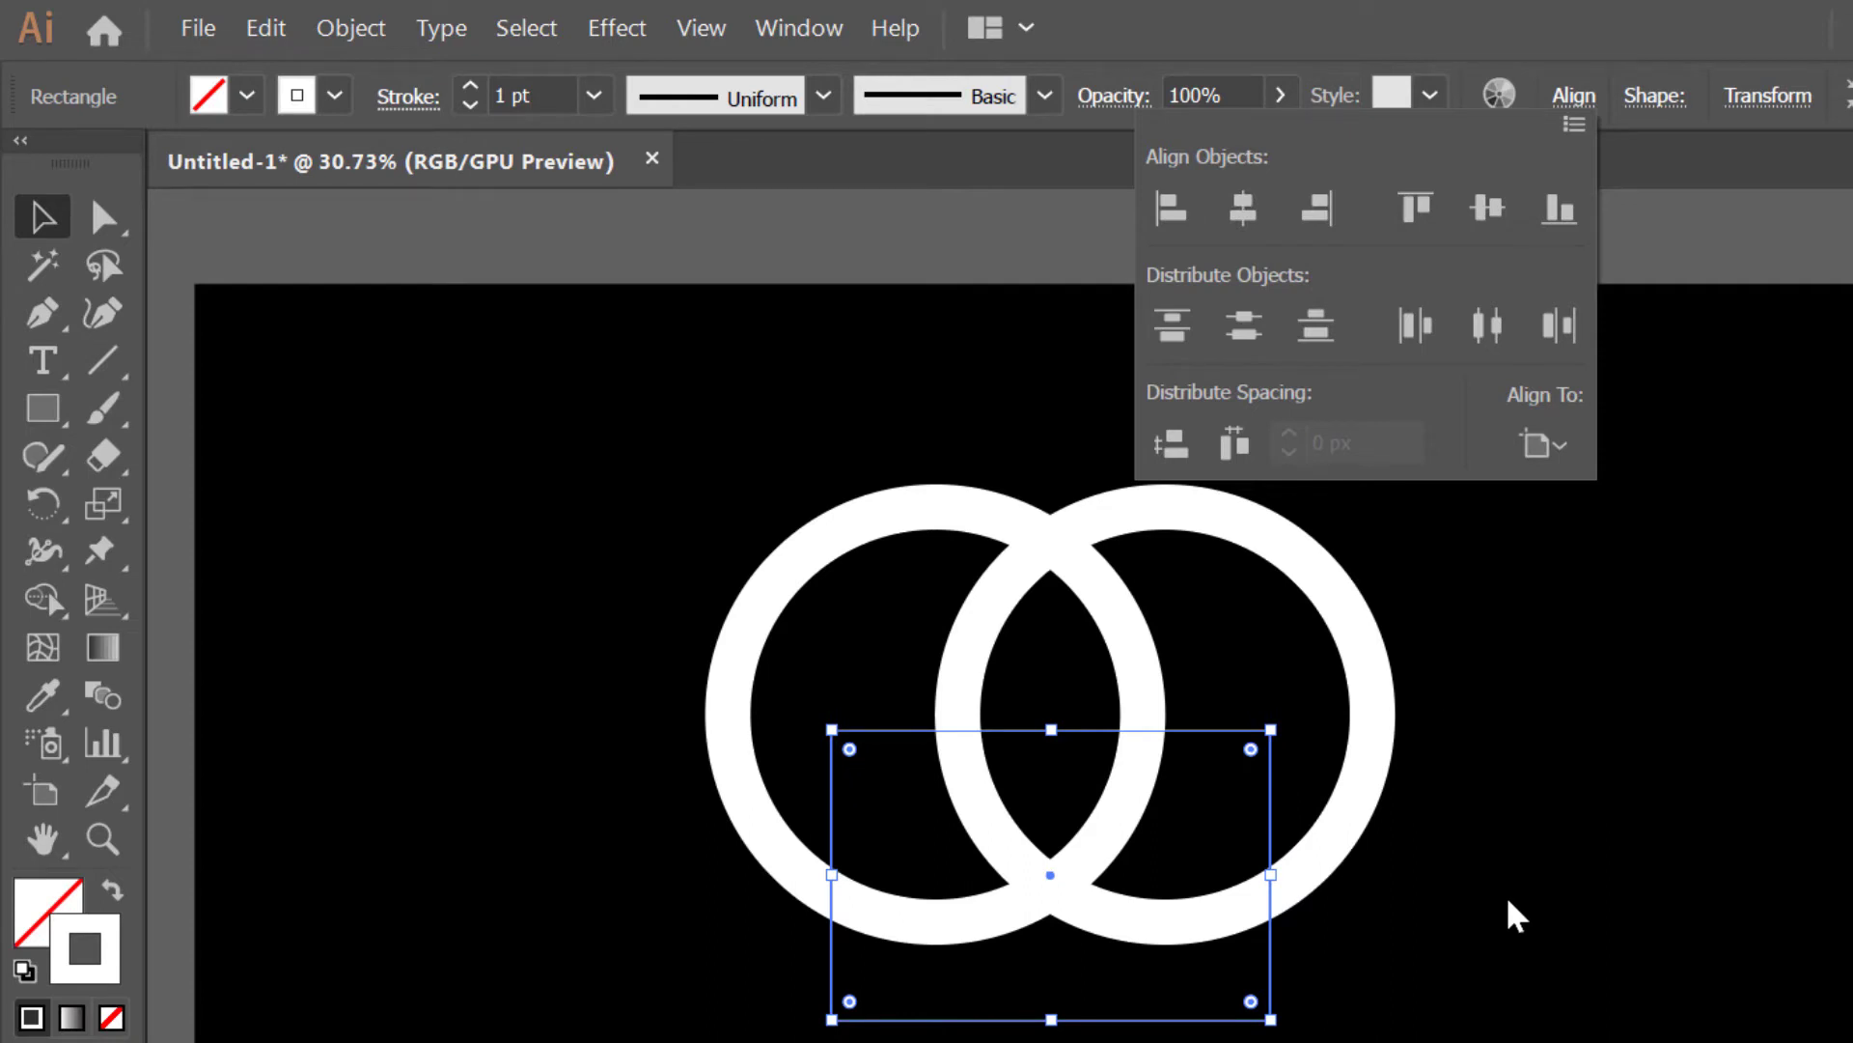
pyautogui.click(1267, 881)
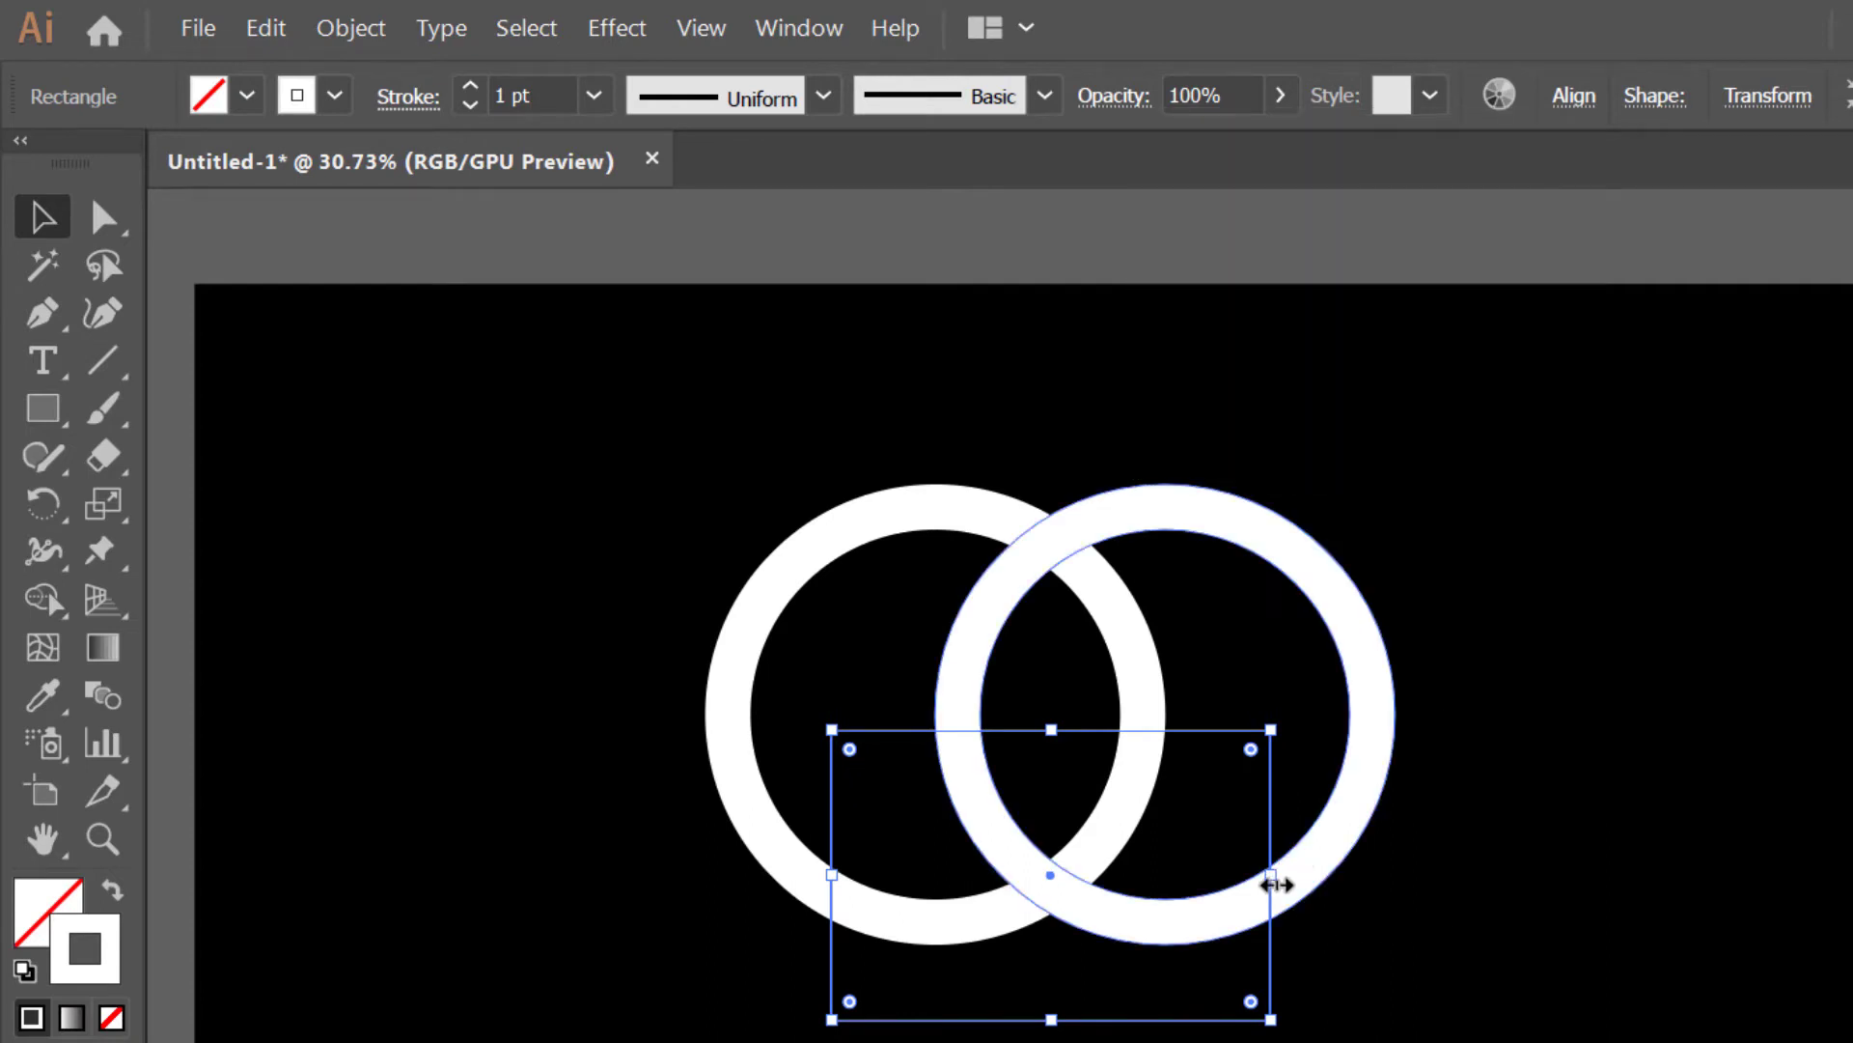
pyautogui.moveTo(1273, 879); pyautogui.dragTo(1290, 875)
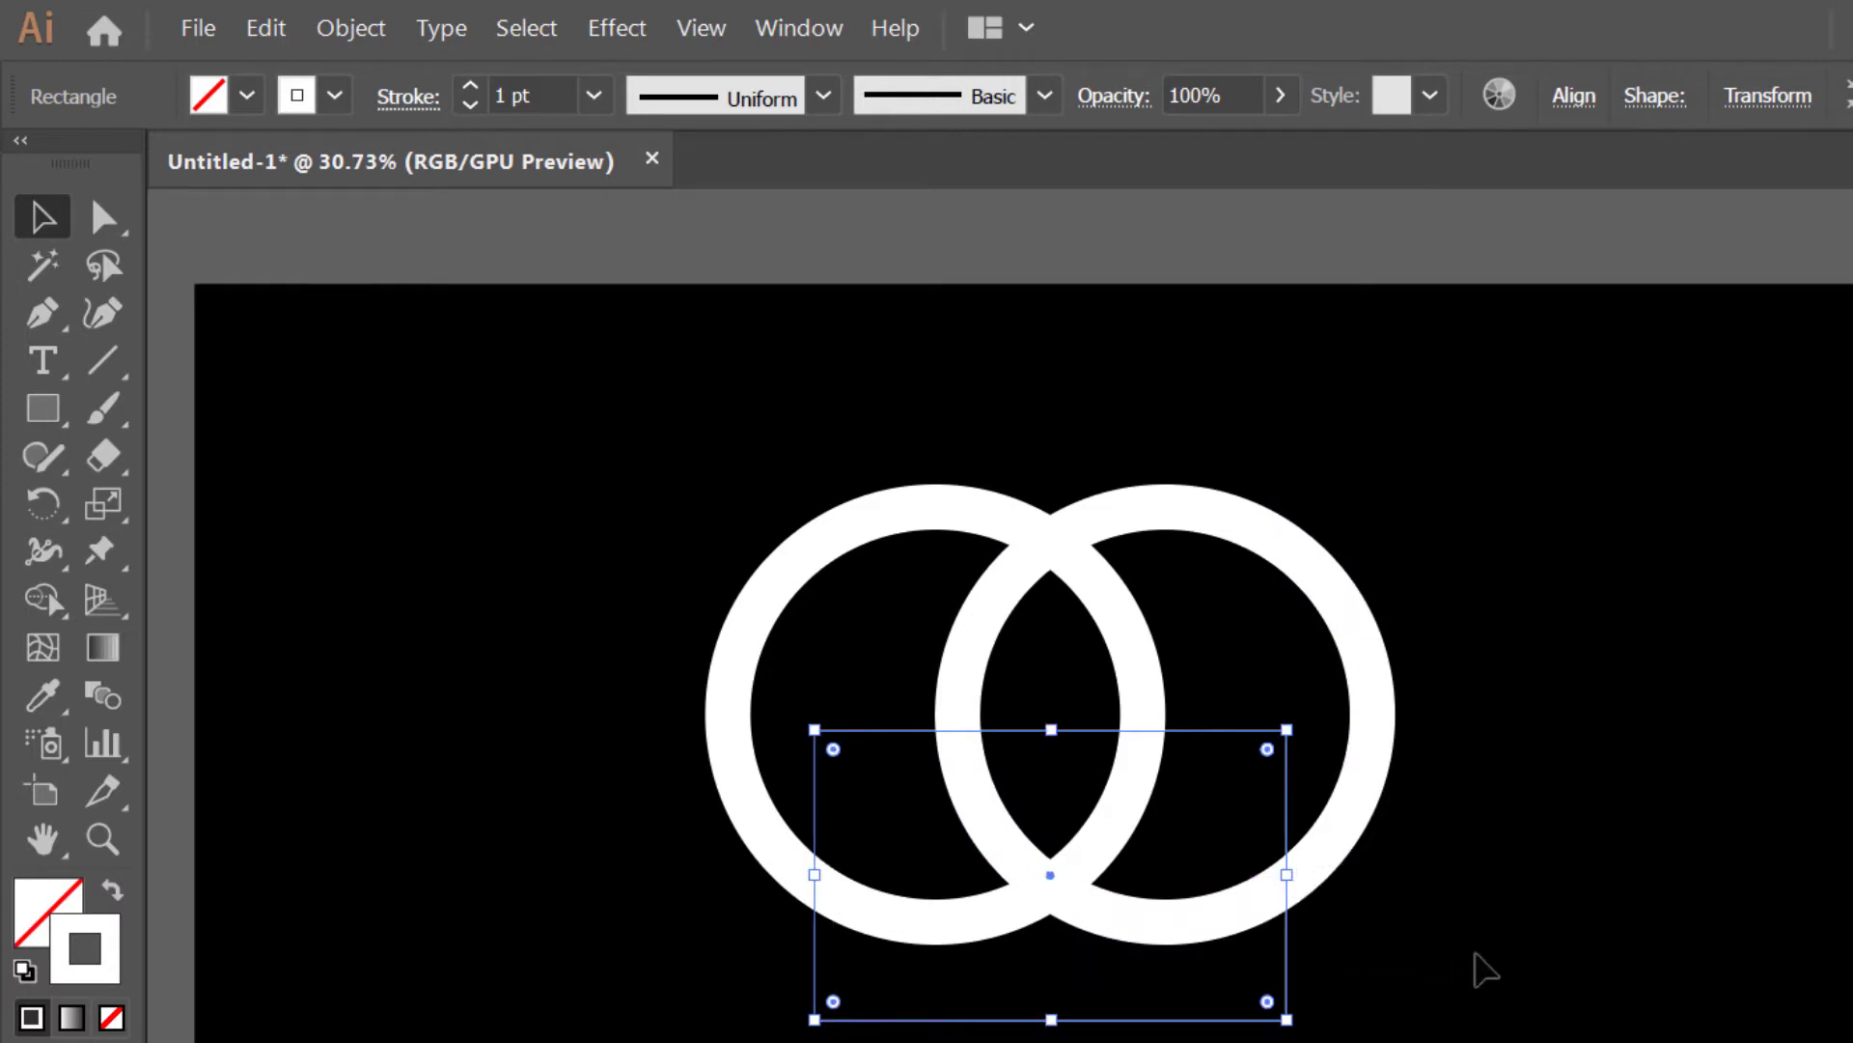
# - With the Shape Builder tool, remove the rings' lower outer arcs inside the rectangle and the rectangle's leftover regions, including those within the central overlap
pyautogui.moveTo(1520, 1008); pyautogui.dragTo(658, 457)
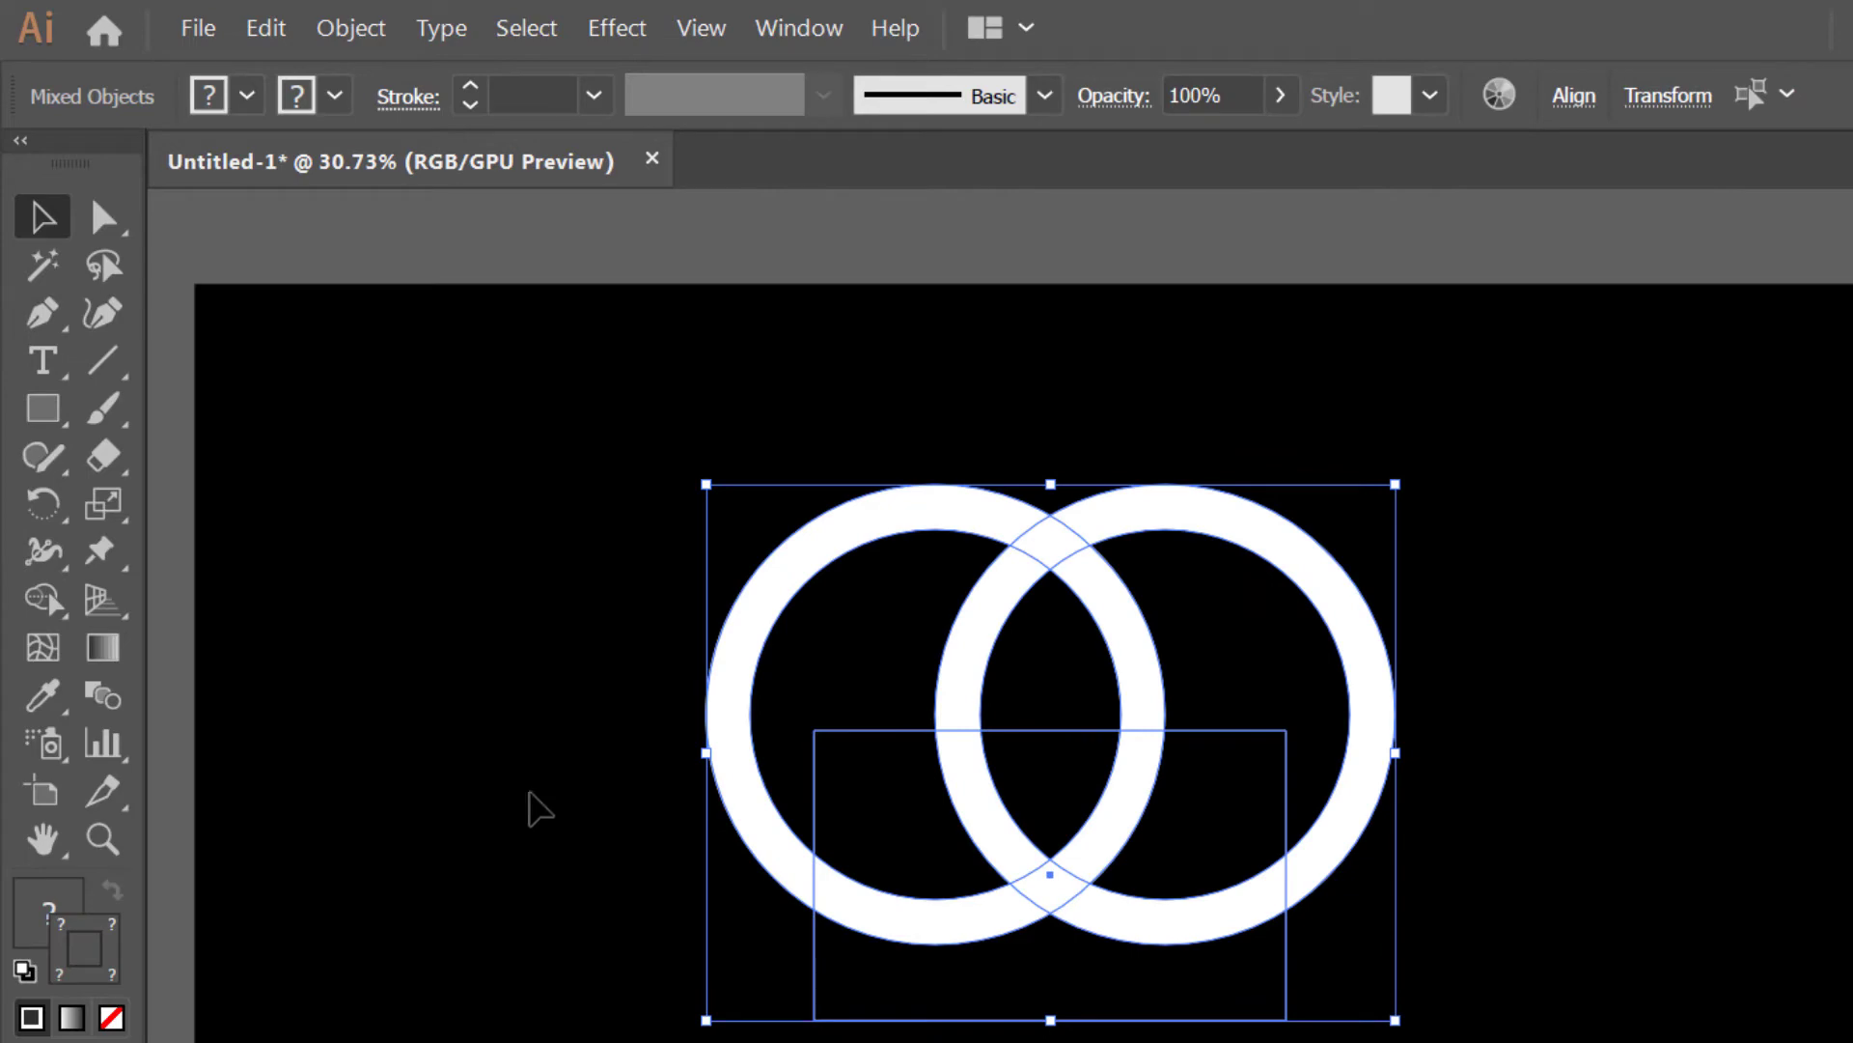
pyautogui.click(41, 598)
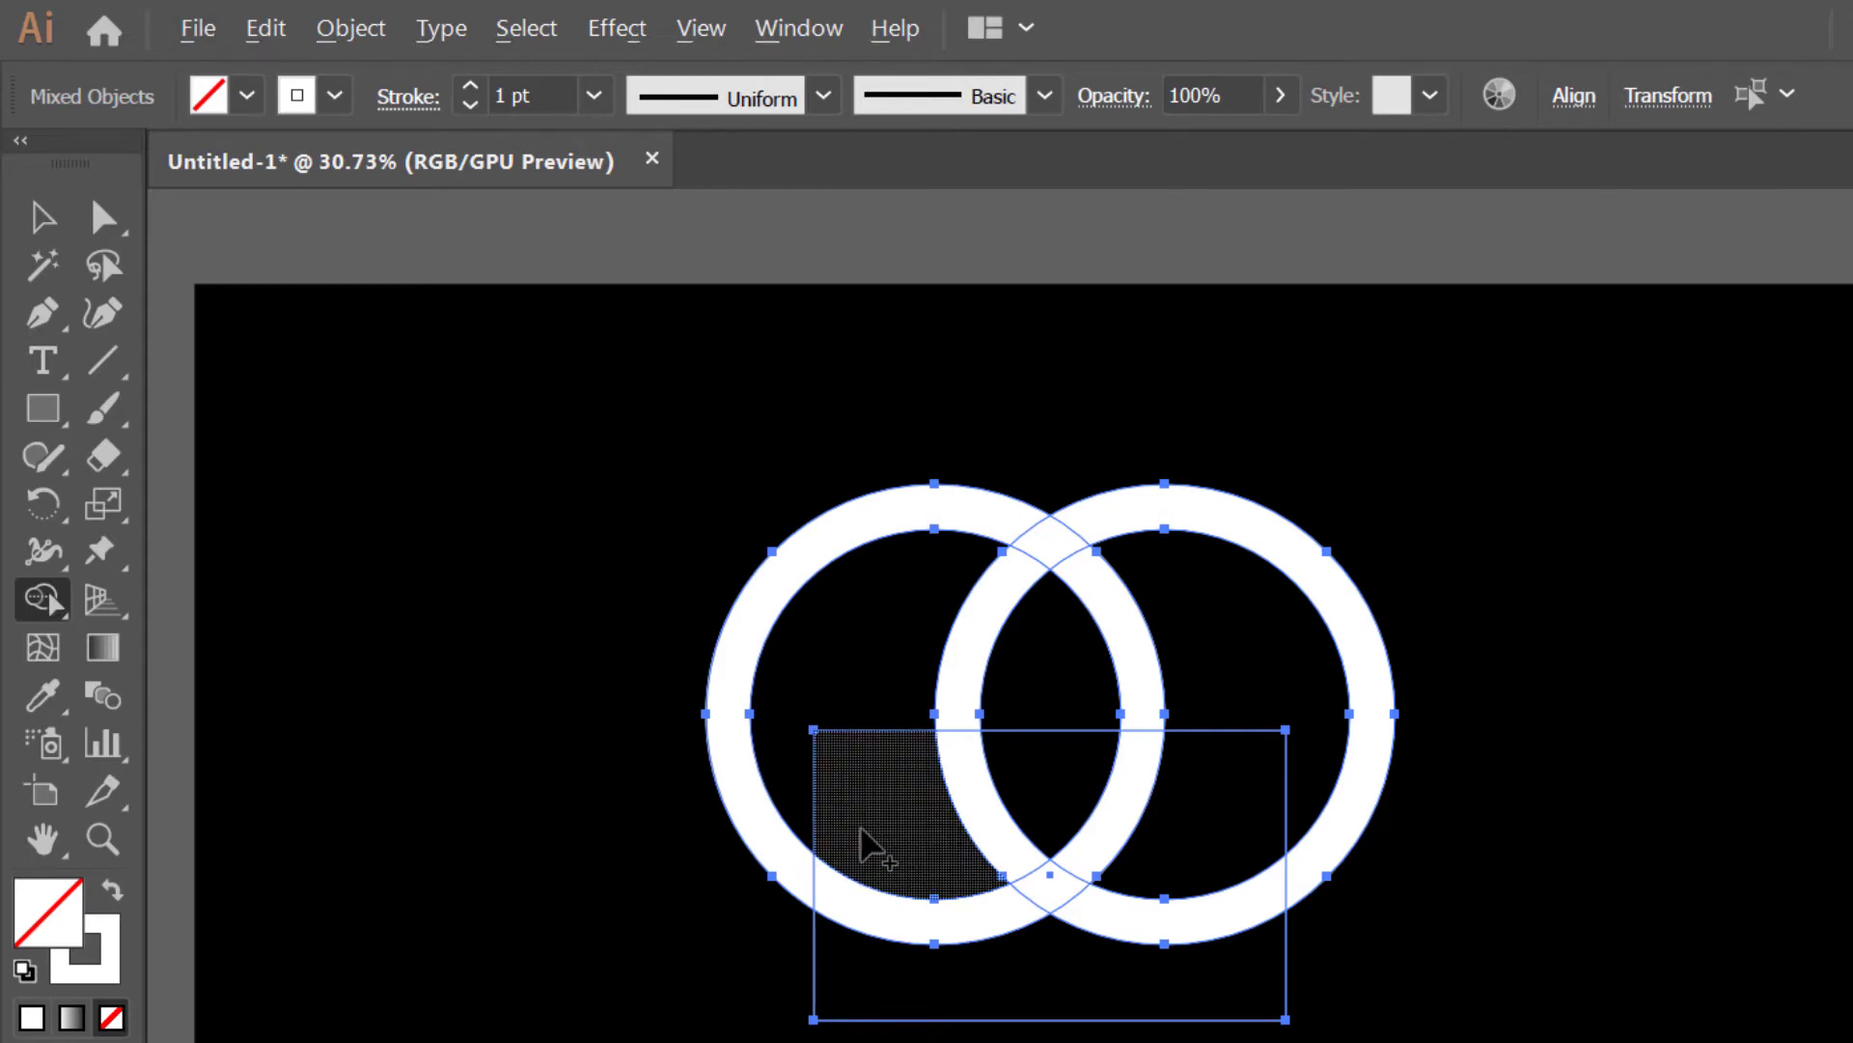
pyautogui.moveTo(861, 830); pyautogui.dragTo(893, 1033)
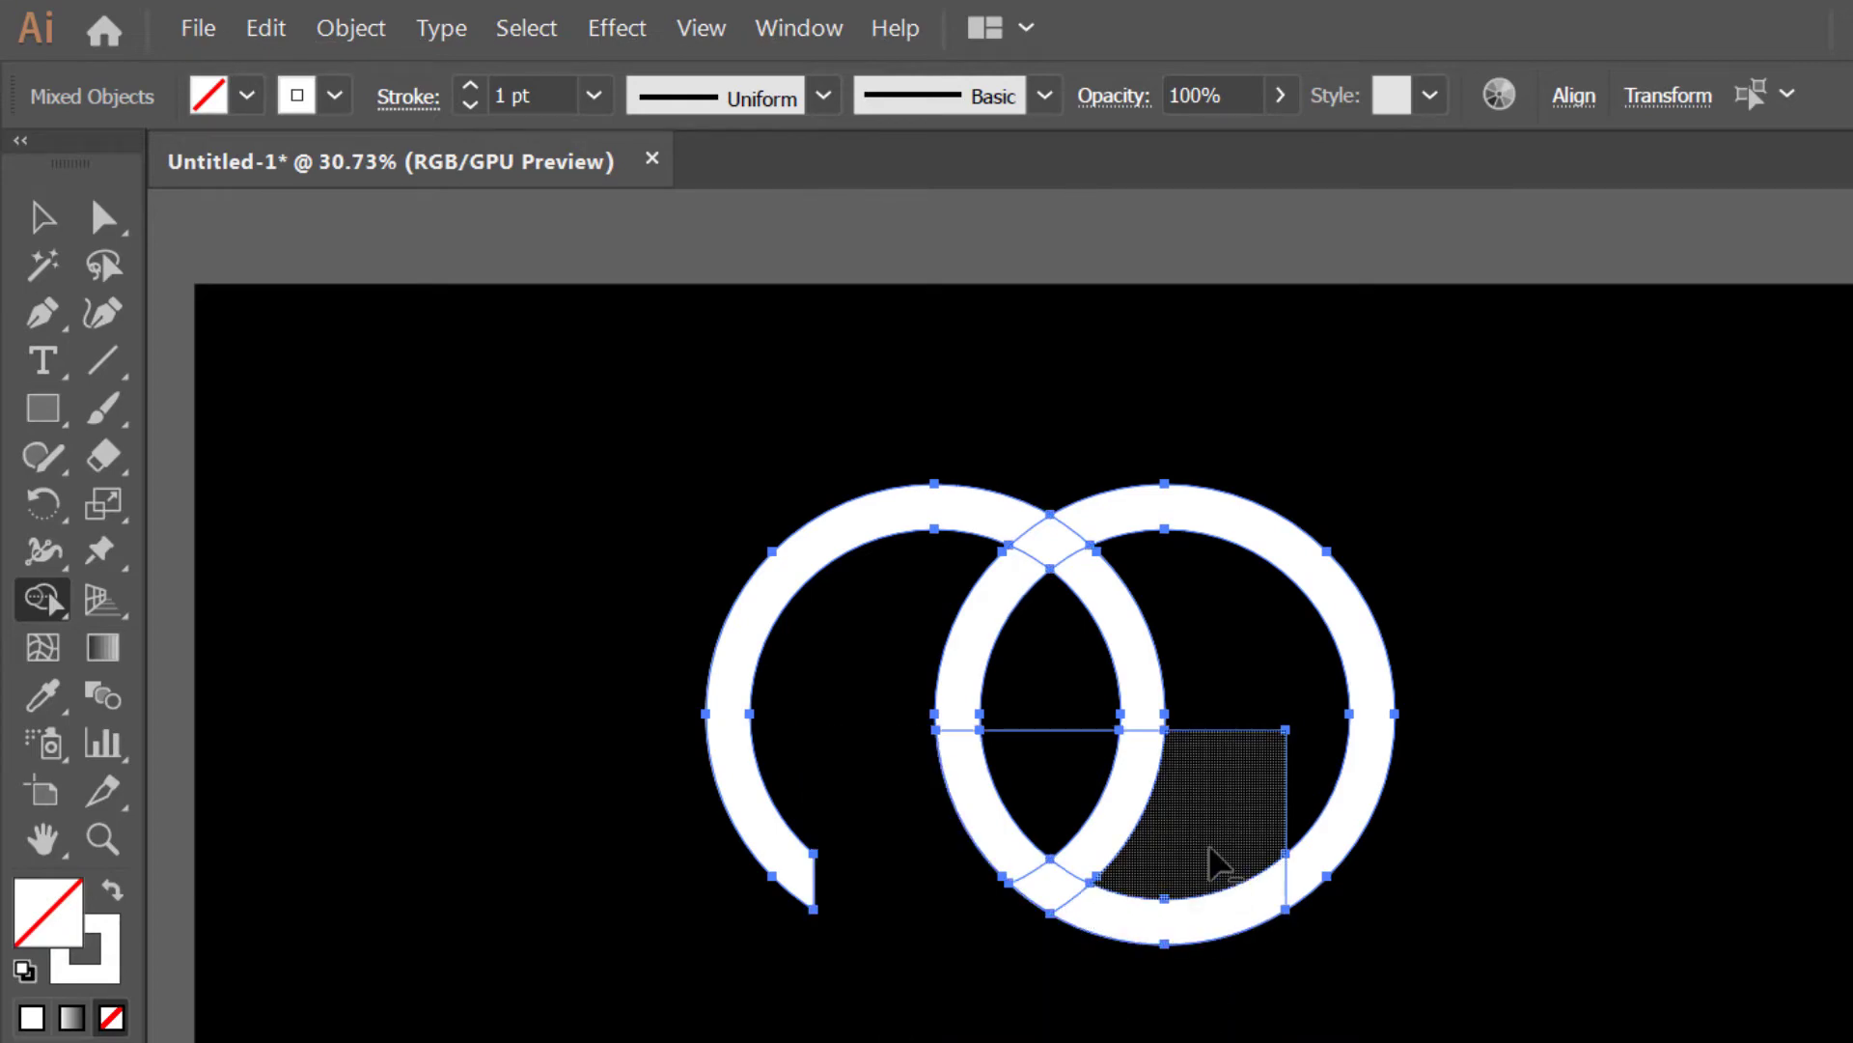
pyautogui.moveTo(1212, 860); pyautogui.dragTo(1184, 1034)
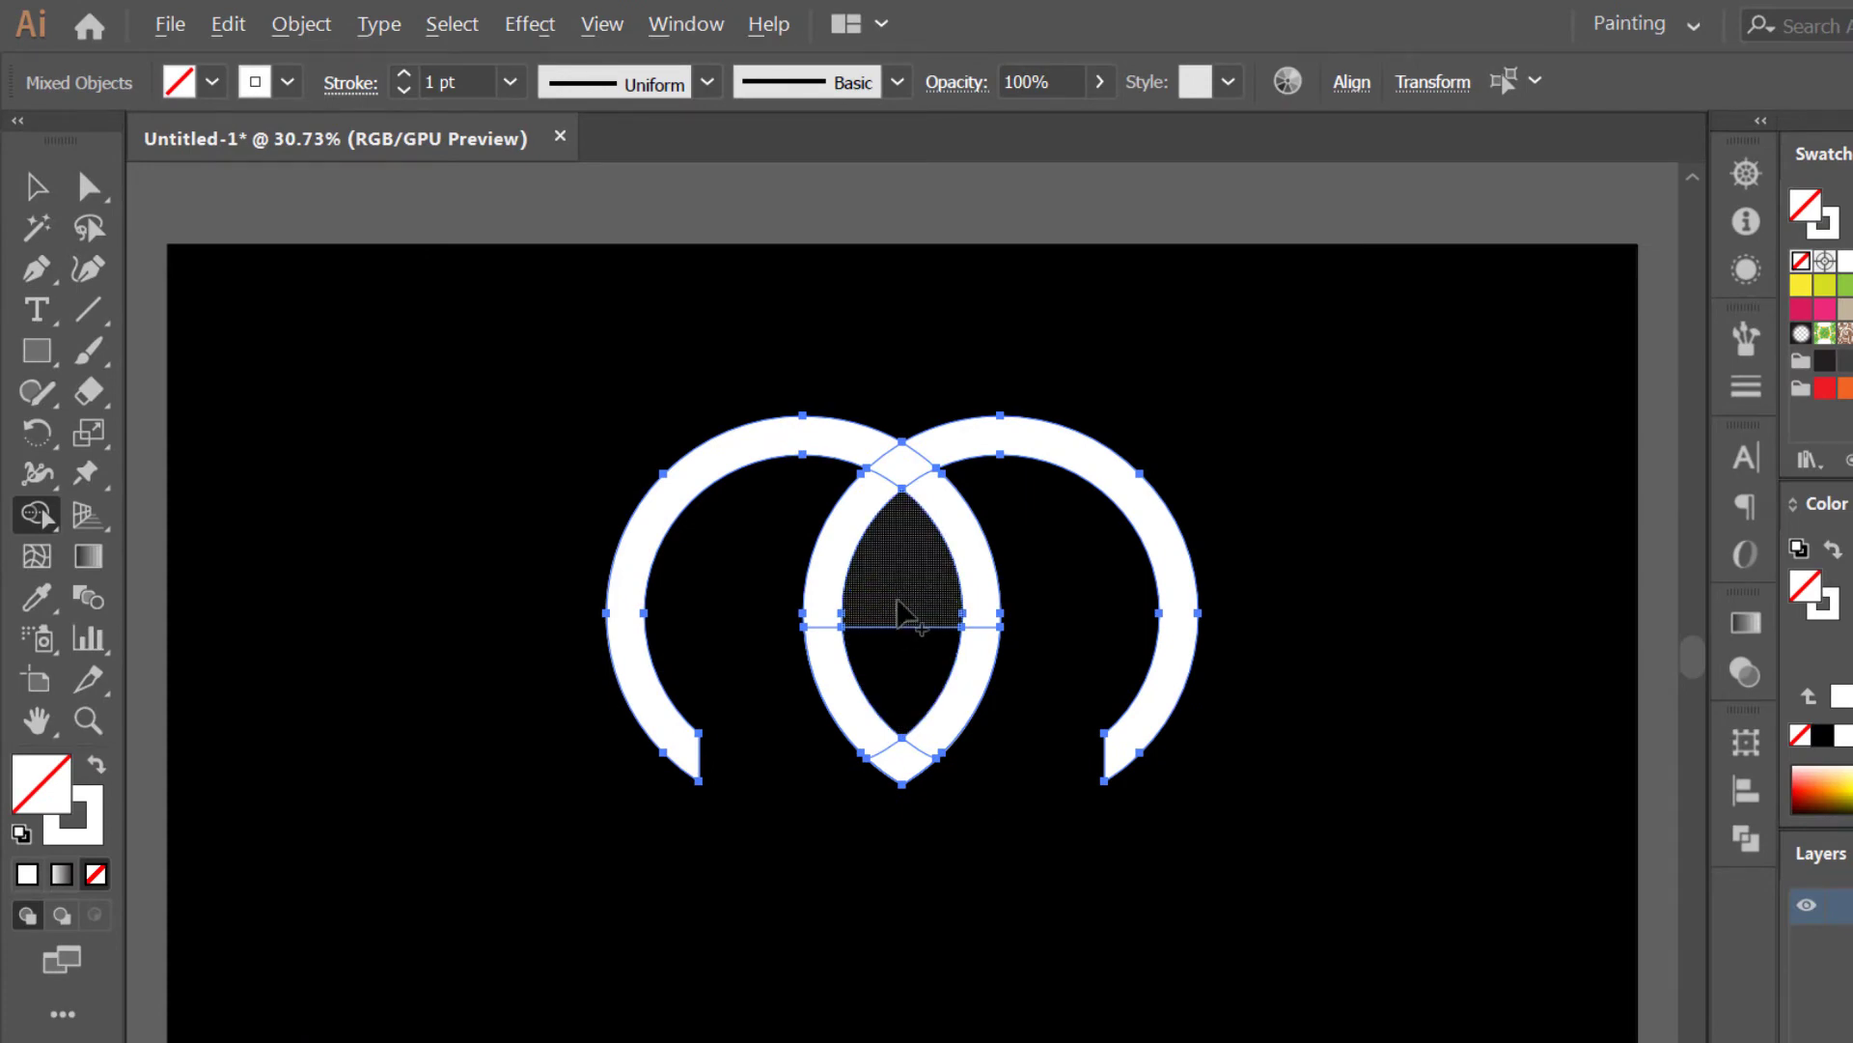
pyautogui.moveTo(896, 583); pyautogui.dragTo(890, 686)
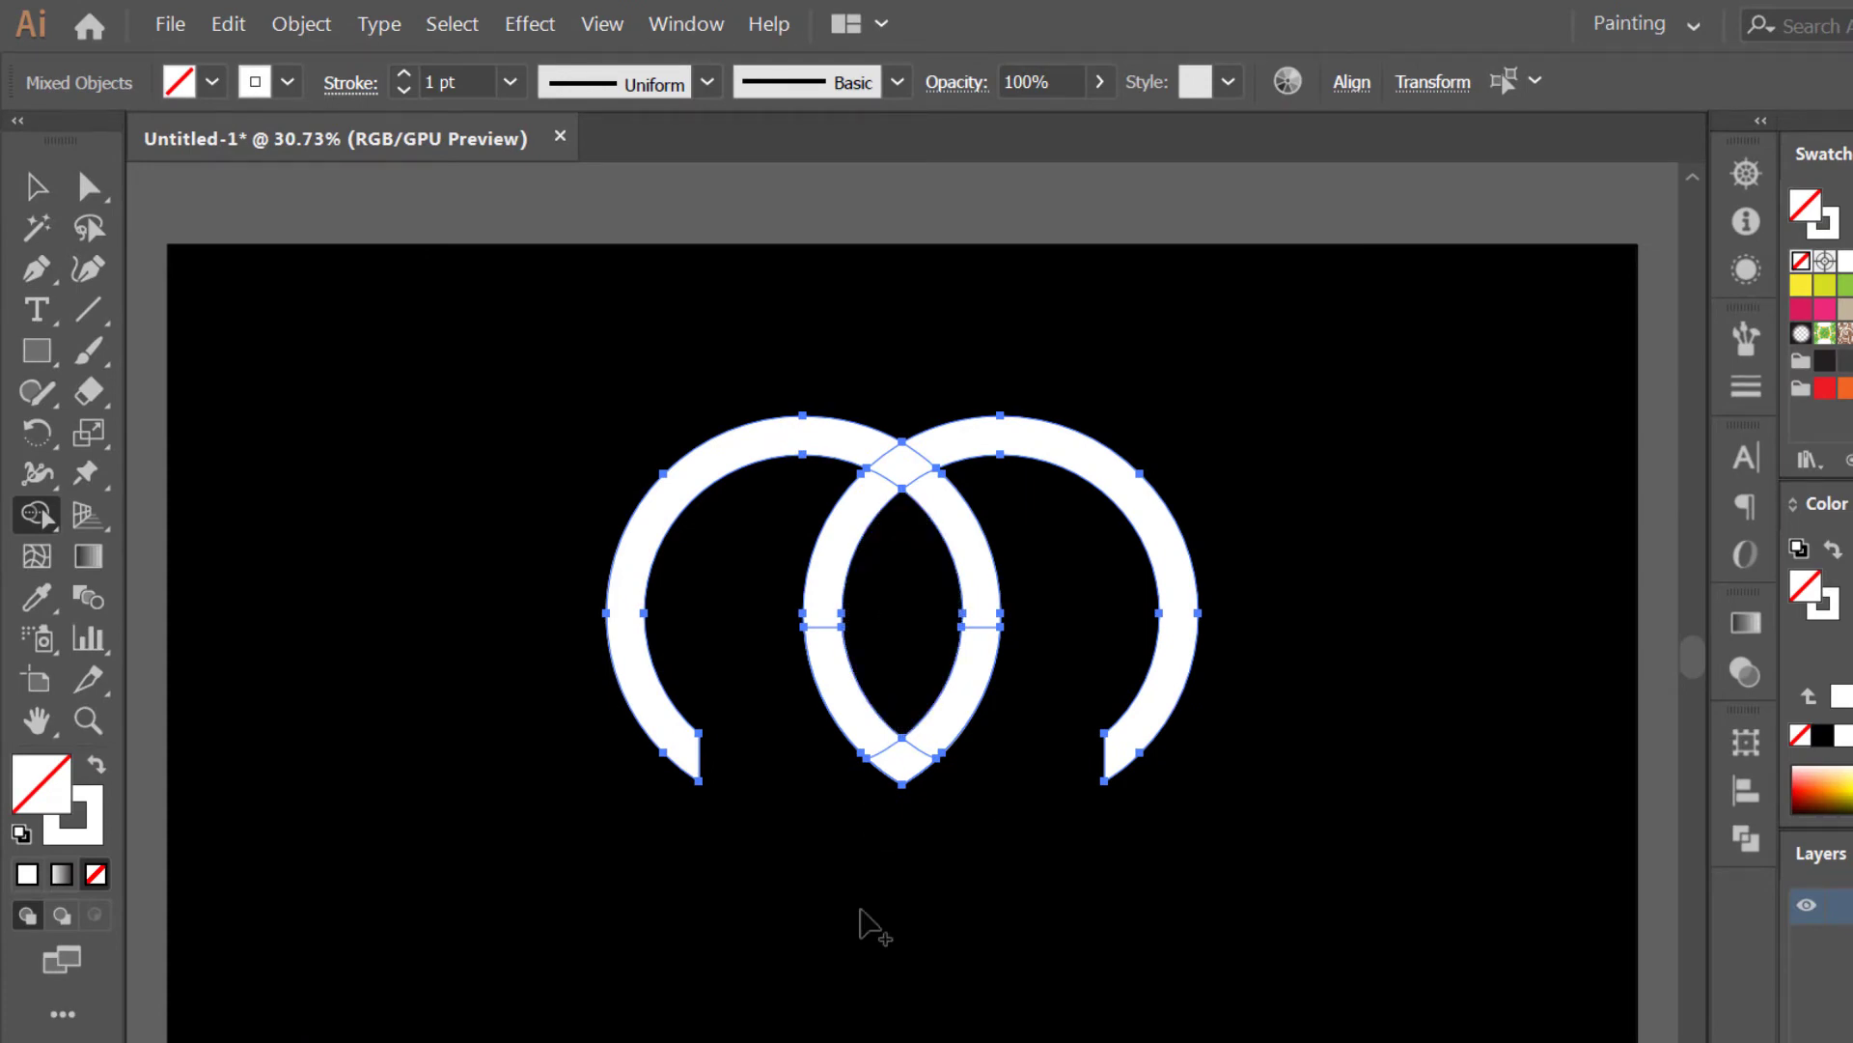
# - Select all the pieces of the trimmed rings and unite them into a single shape with Pathfinder
pyautogui.press('v')
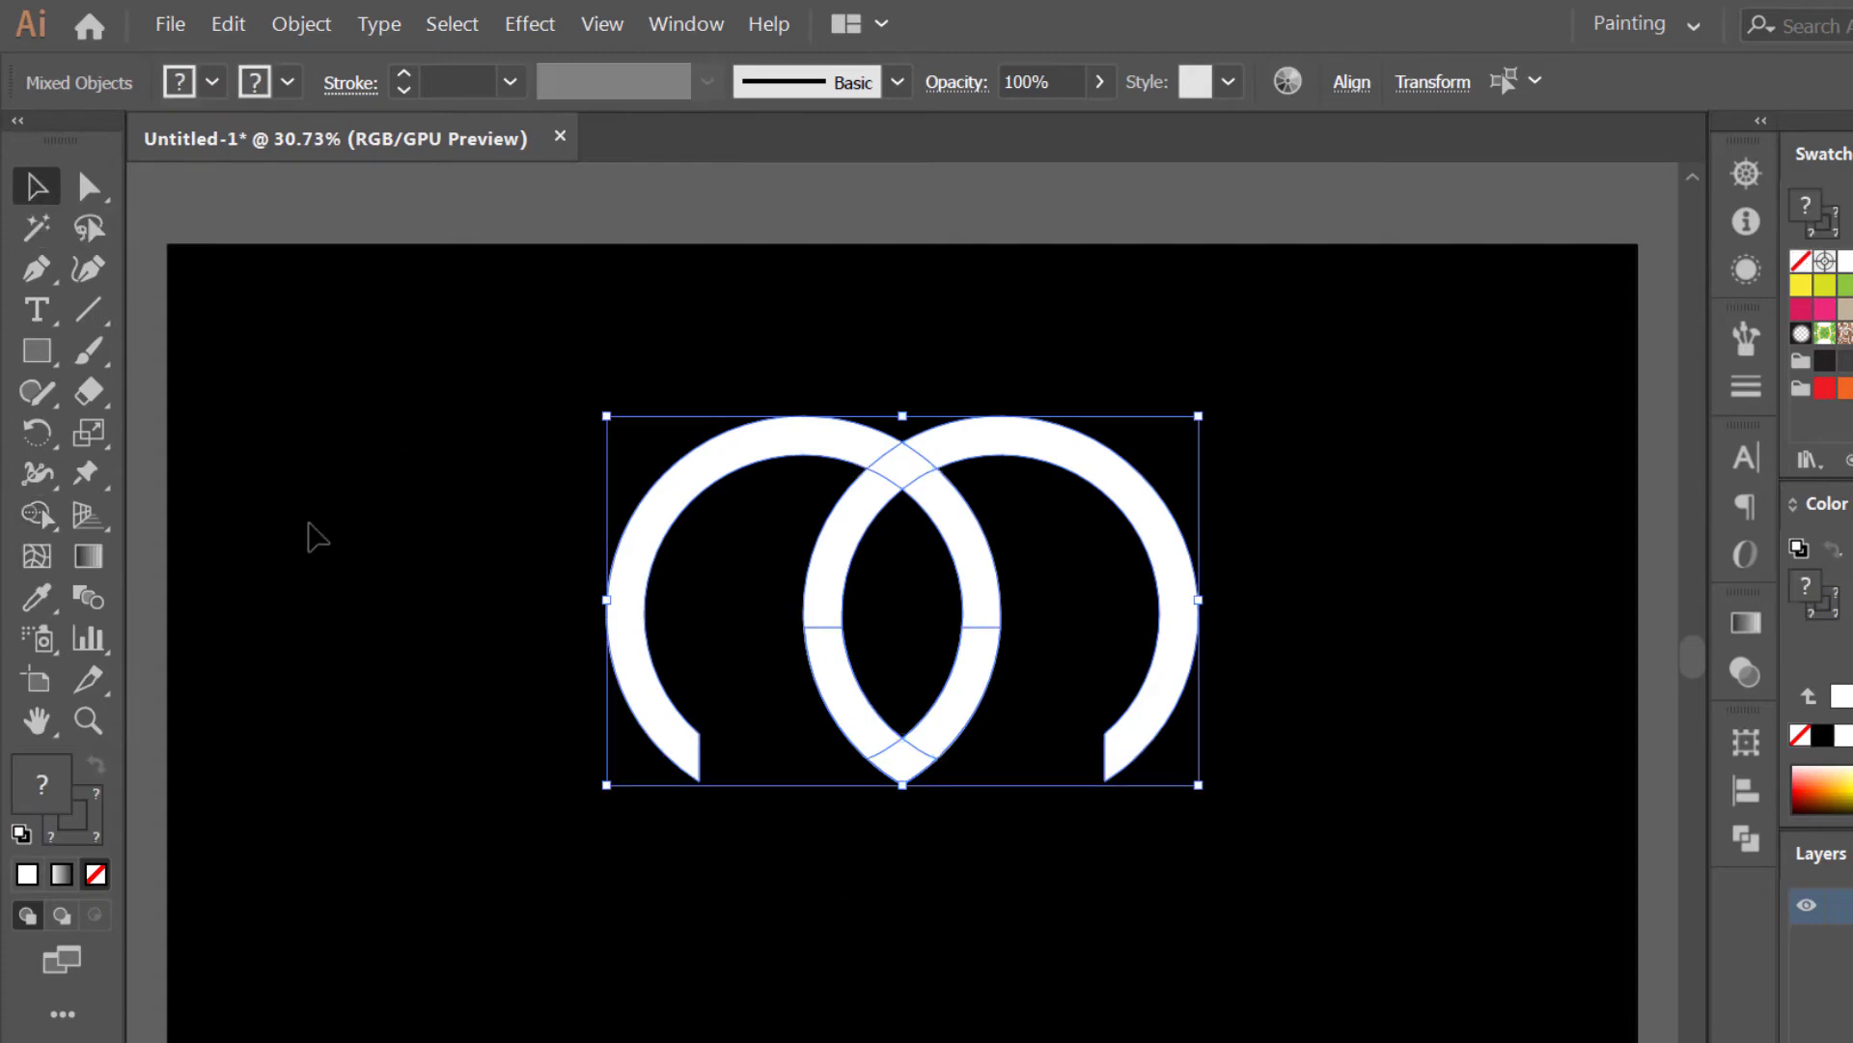
pyautogui.moveTo(429, 310); pyautogui.dragTo(1322, 965)
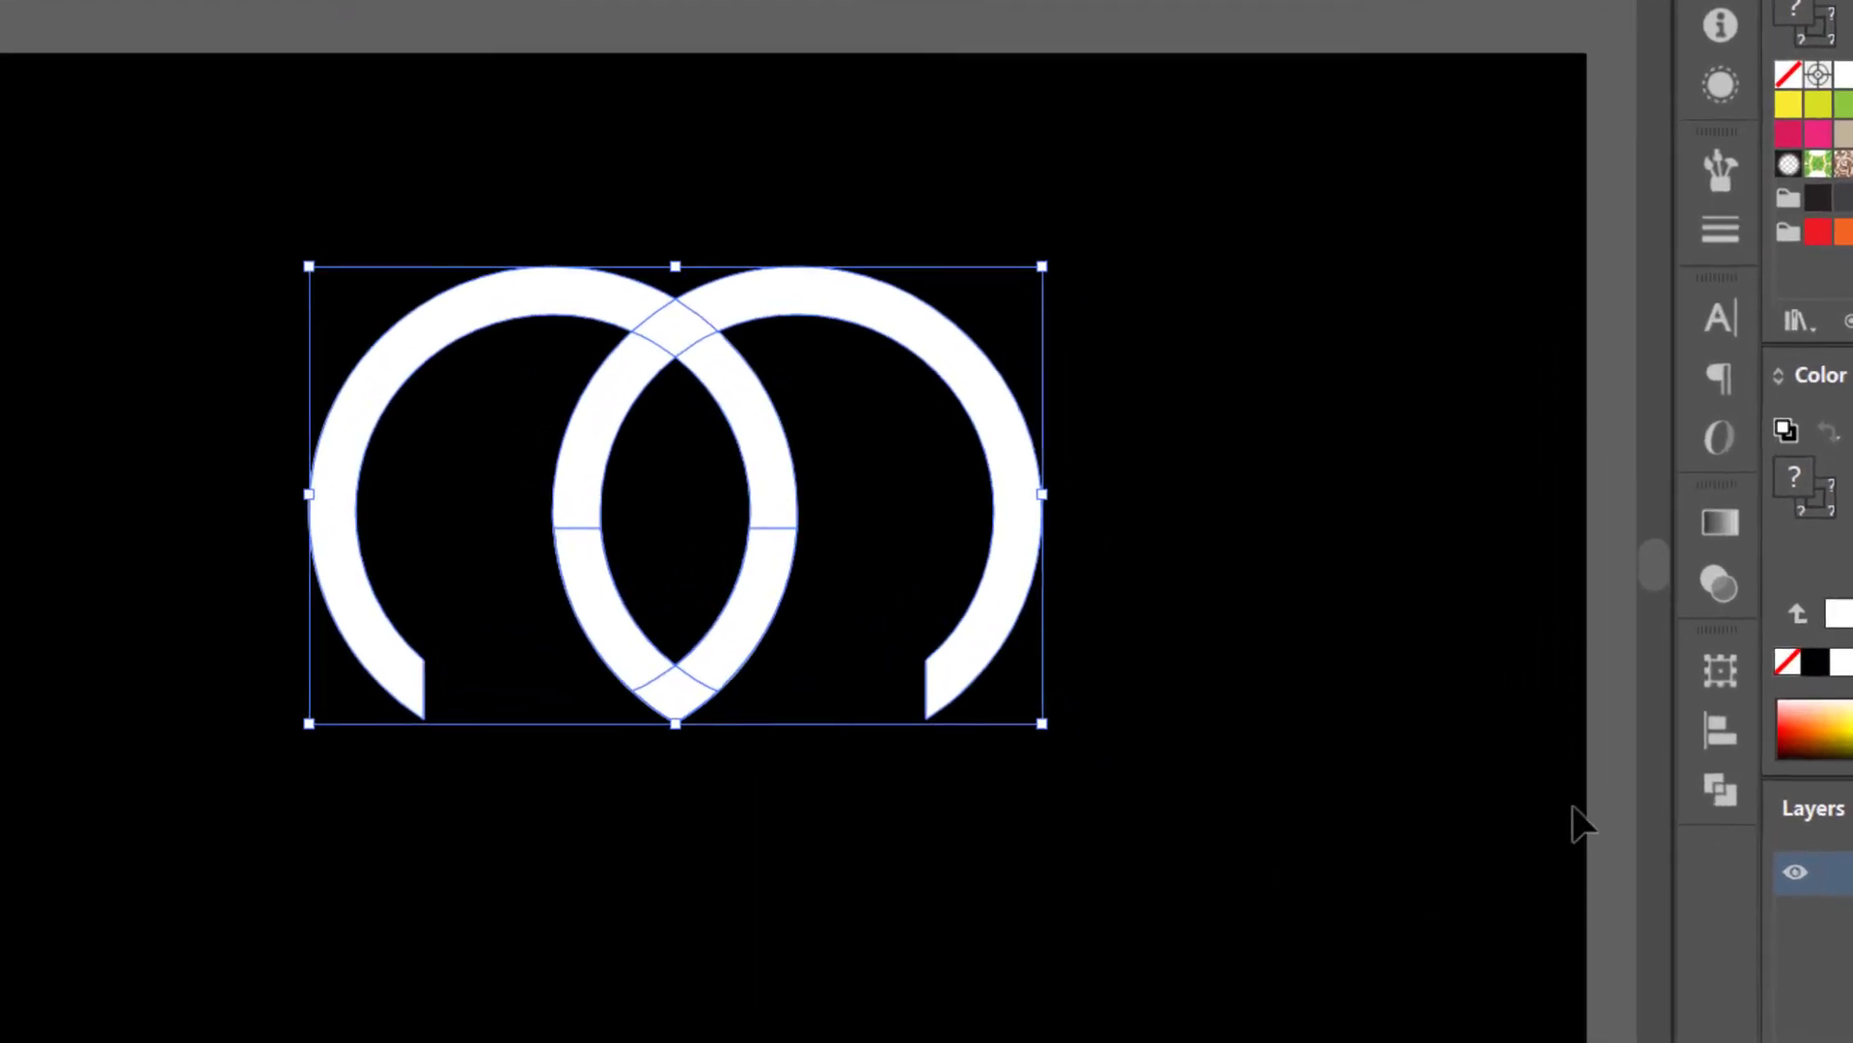
pyautogui.click(1746, 838)
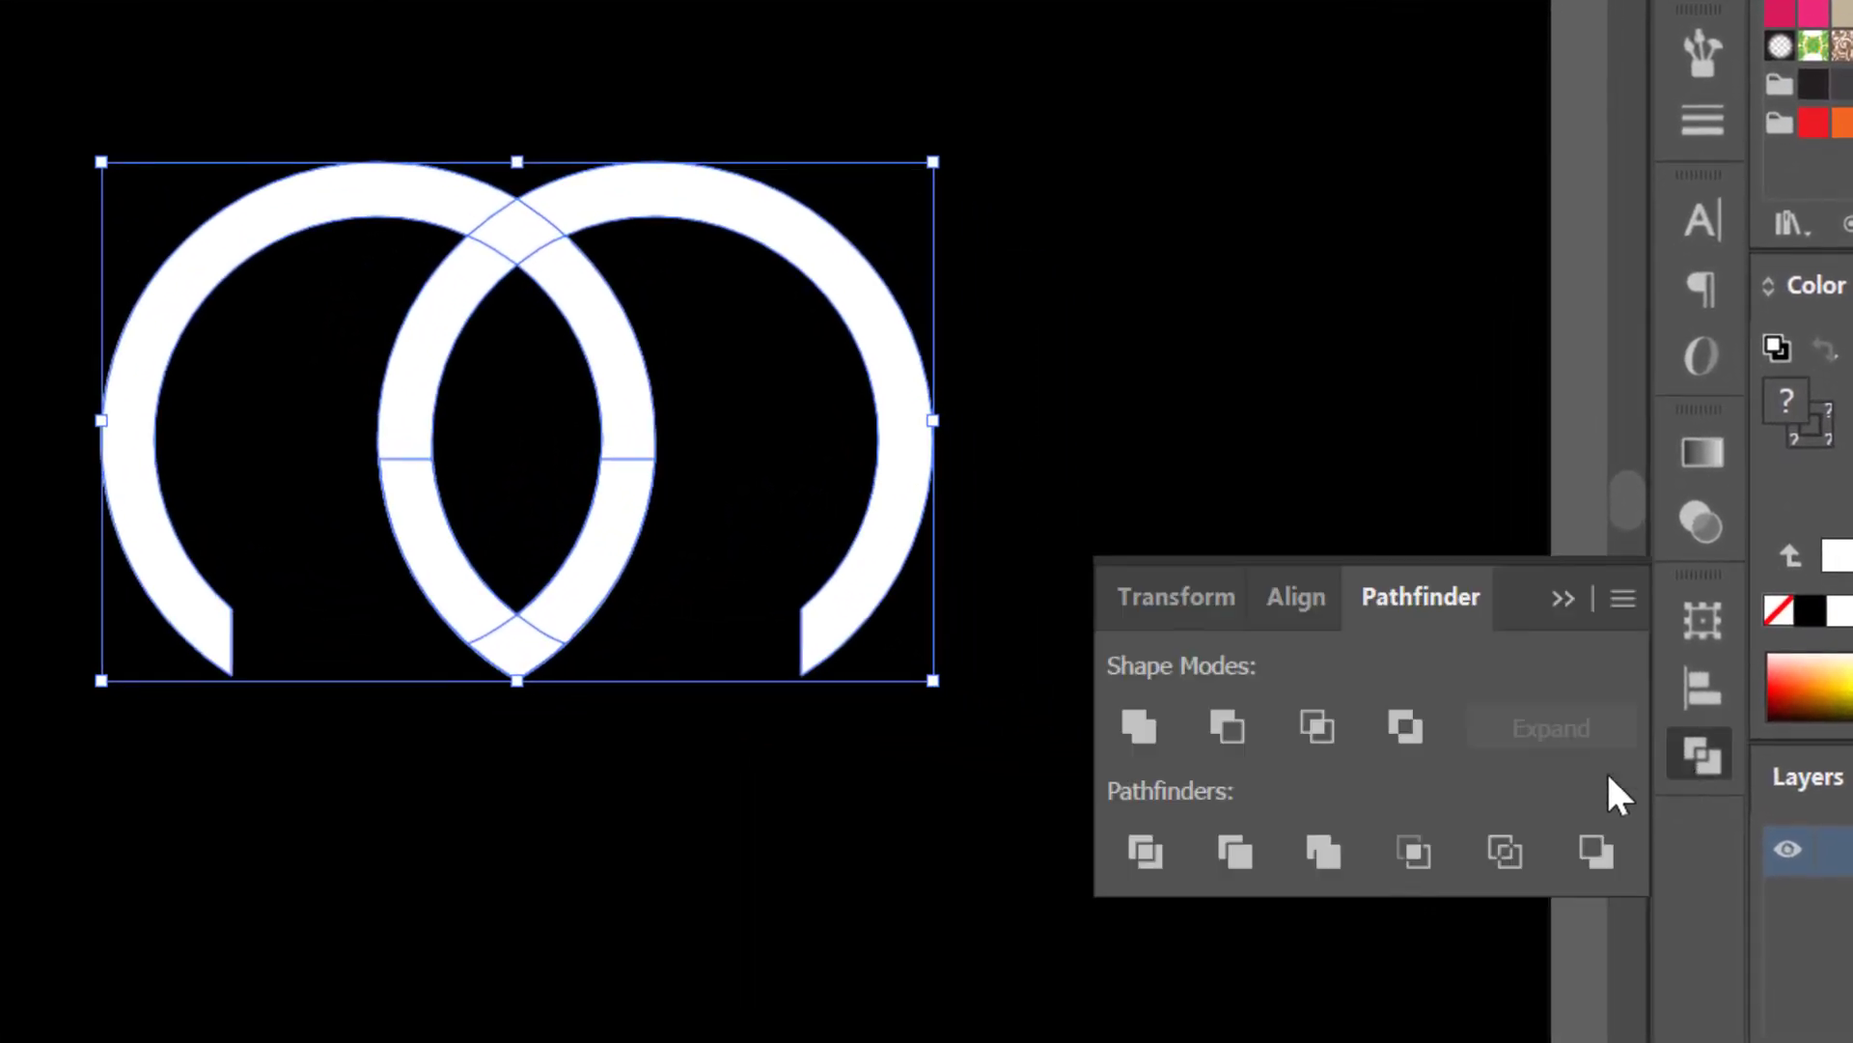
pyautogui.click(1141, 728)
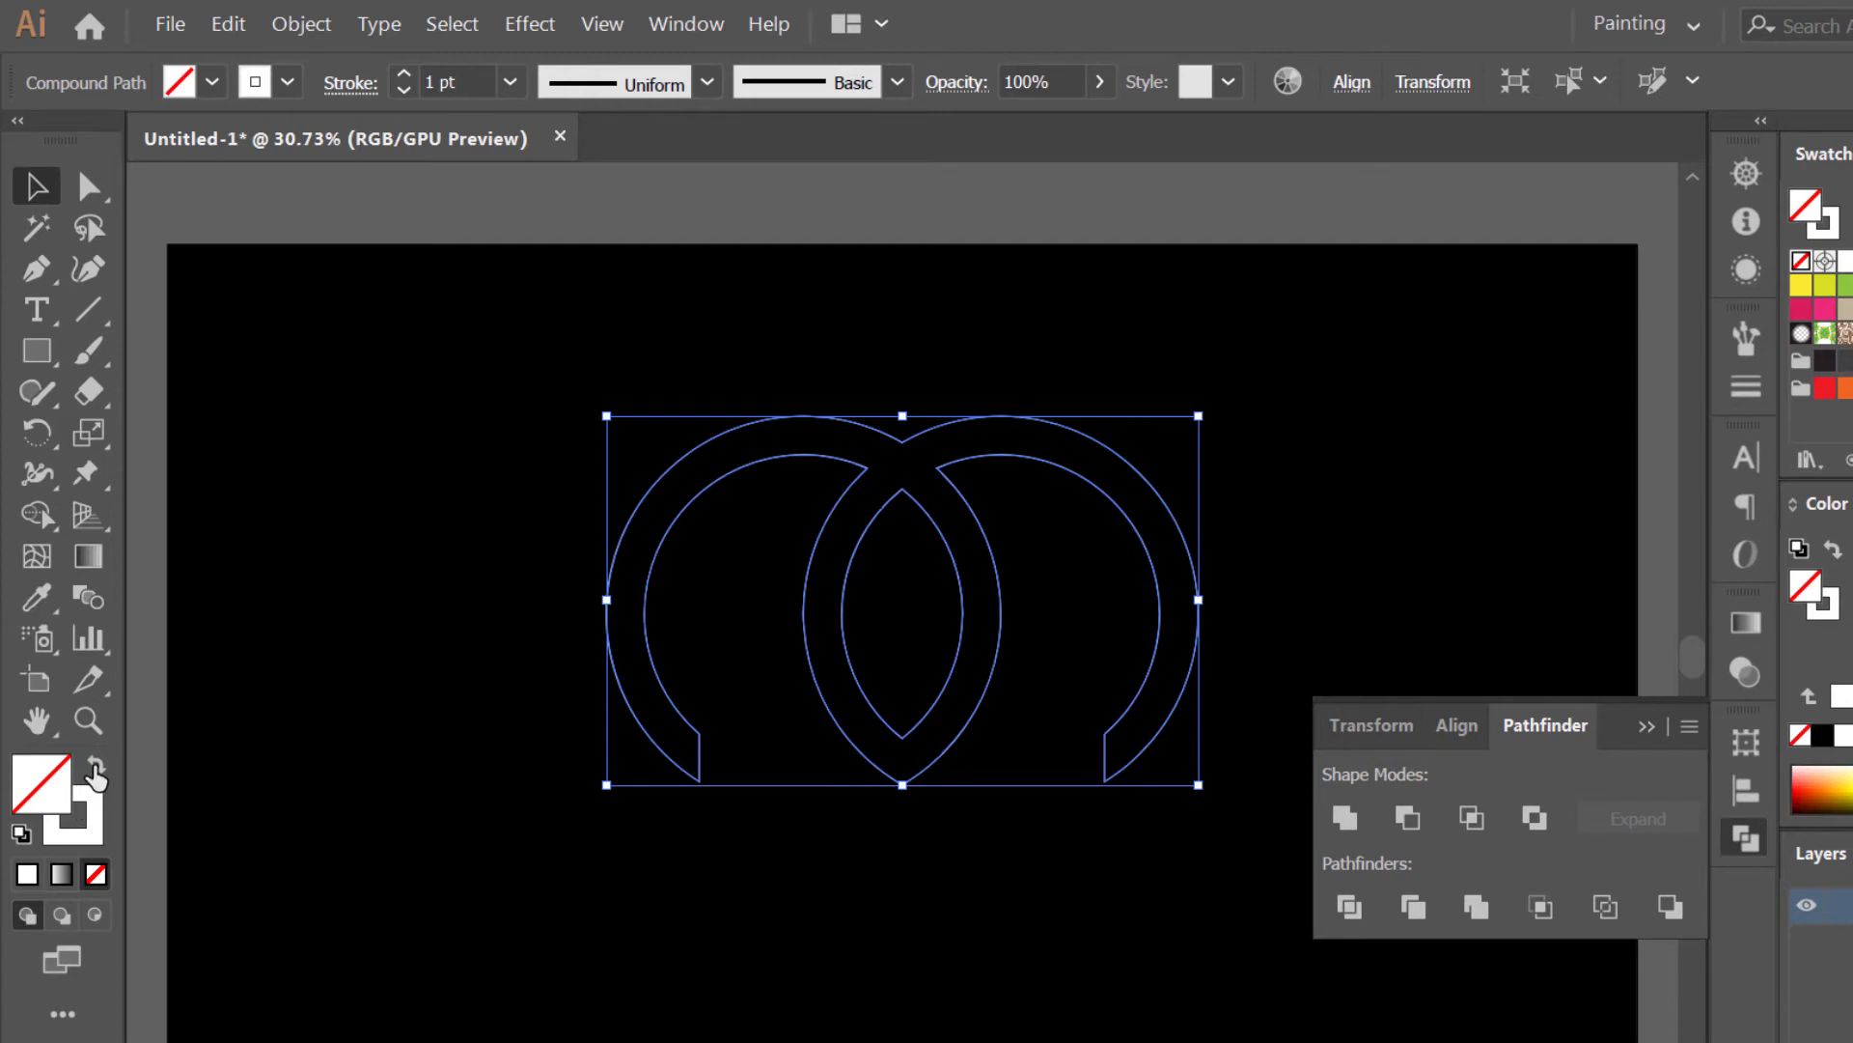
# - Swap the united logo's fill and stroke so it has no outline, and fill it with the bright blue swatch 00aeef
pyautogui.click(96, 769)
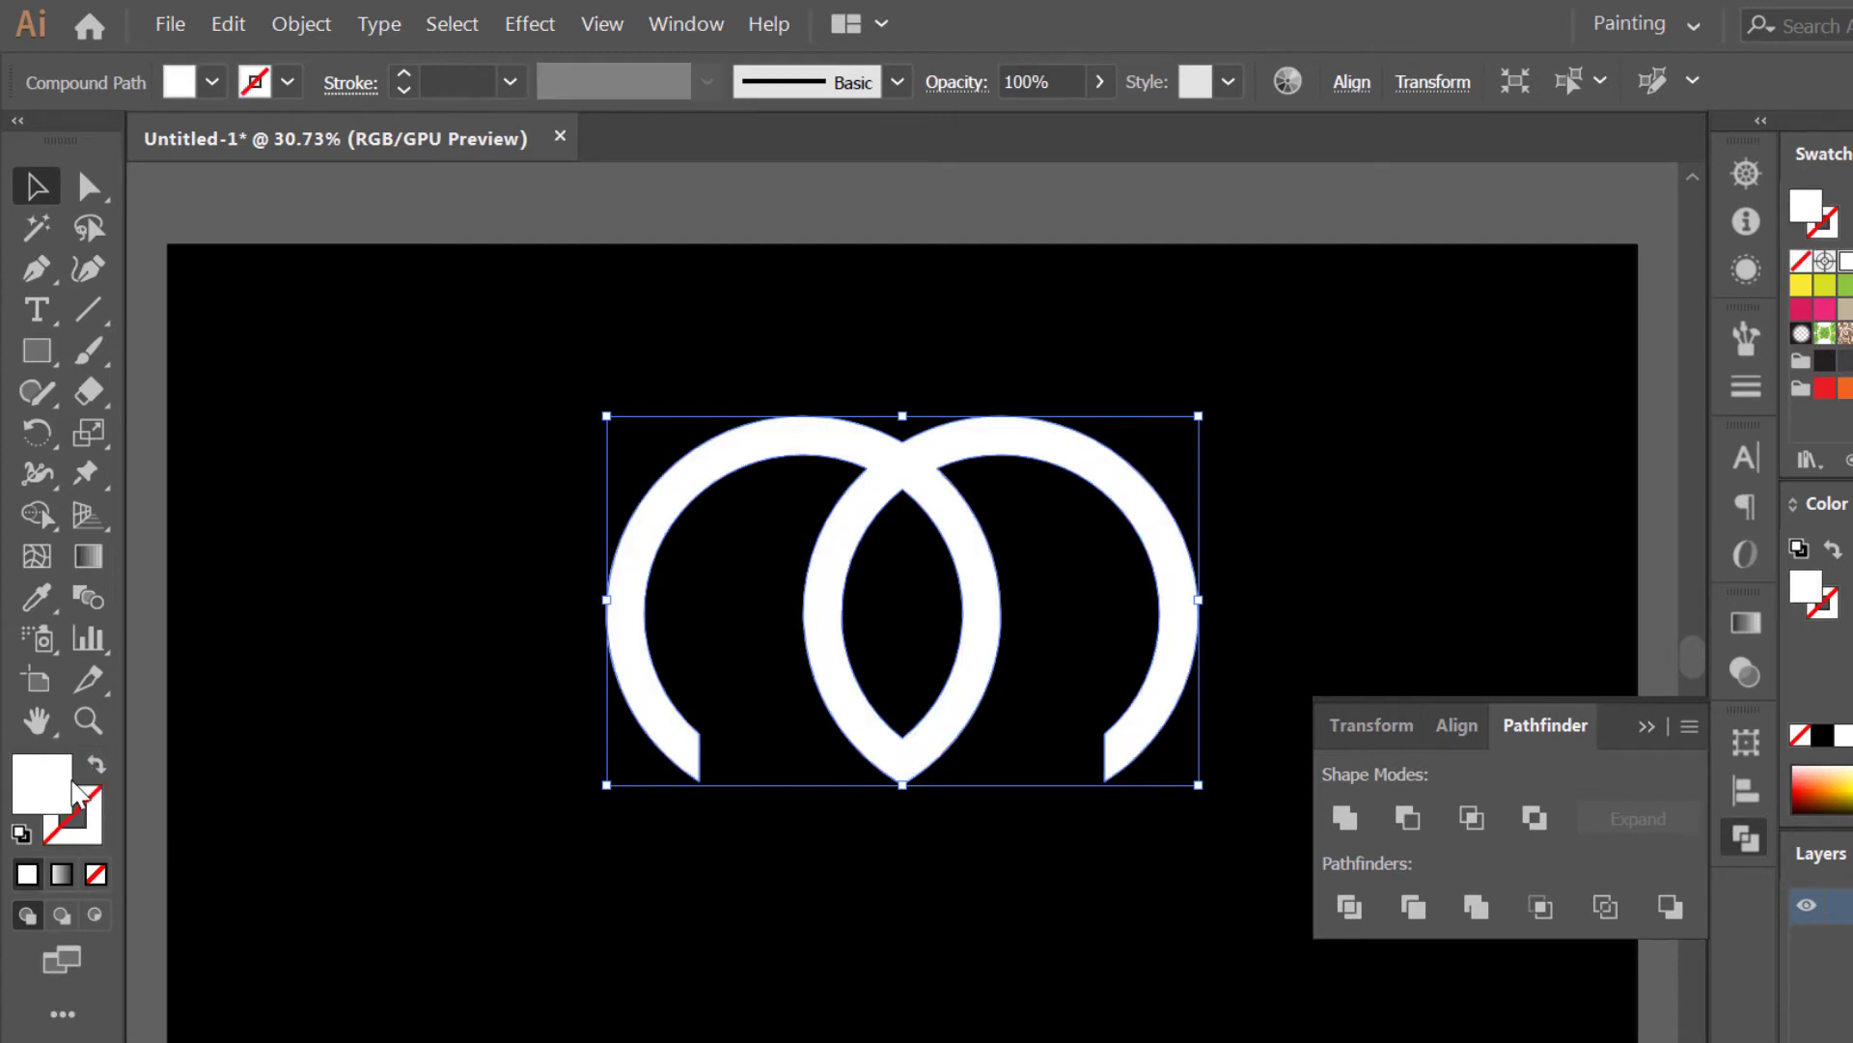
pyautogui.click(1756, 851)
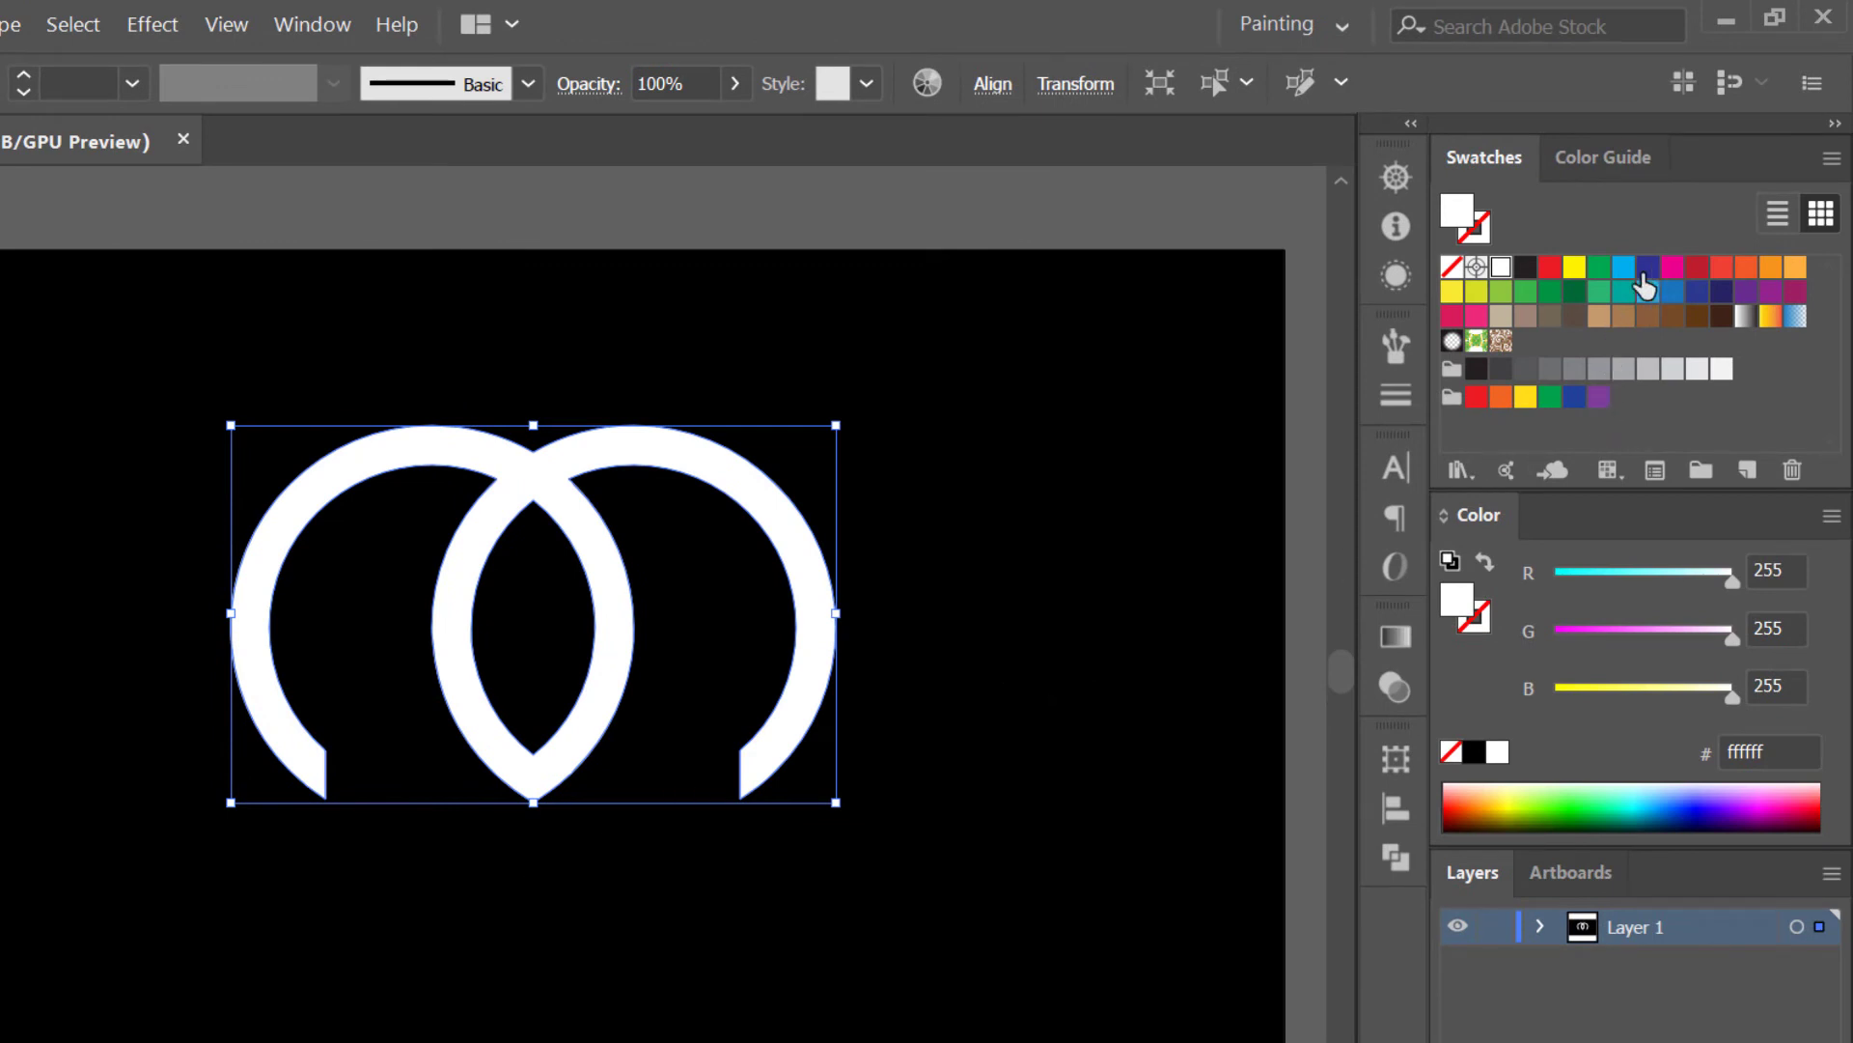
pyautogui.click(1625, 272)
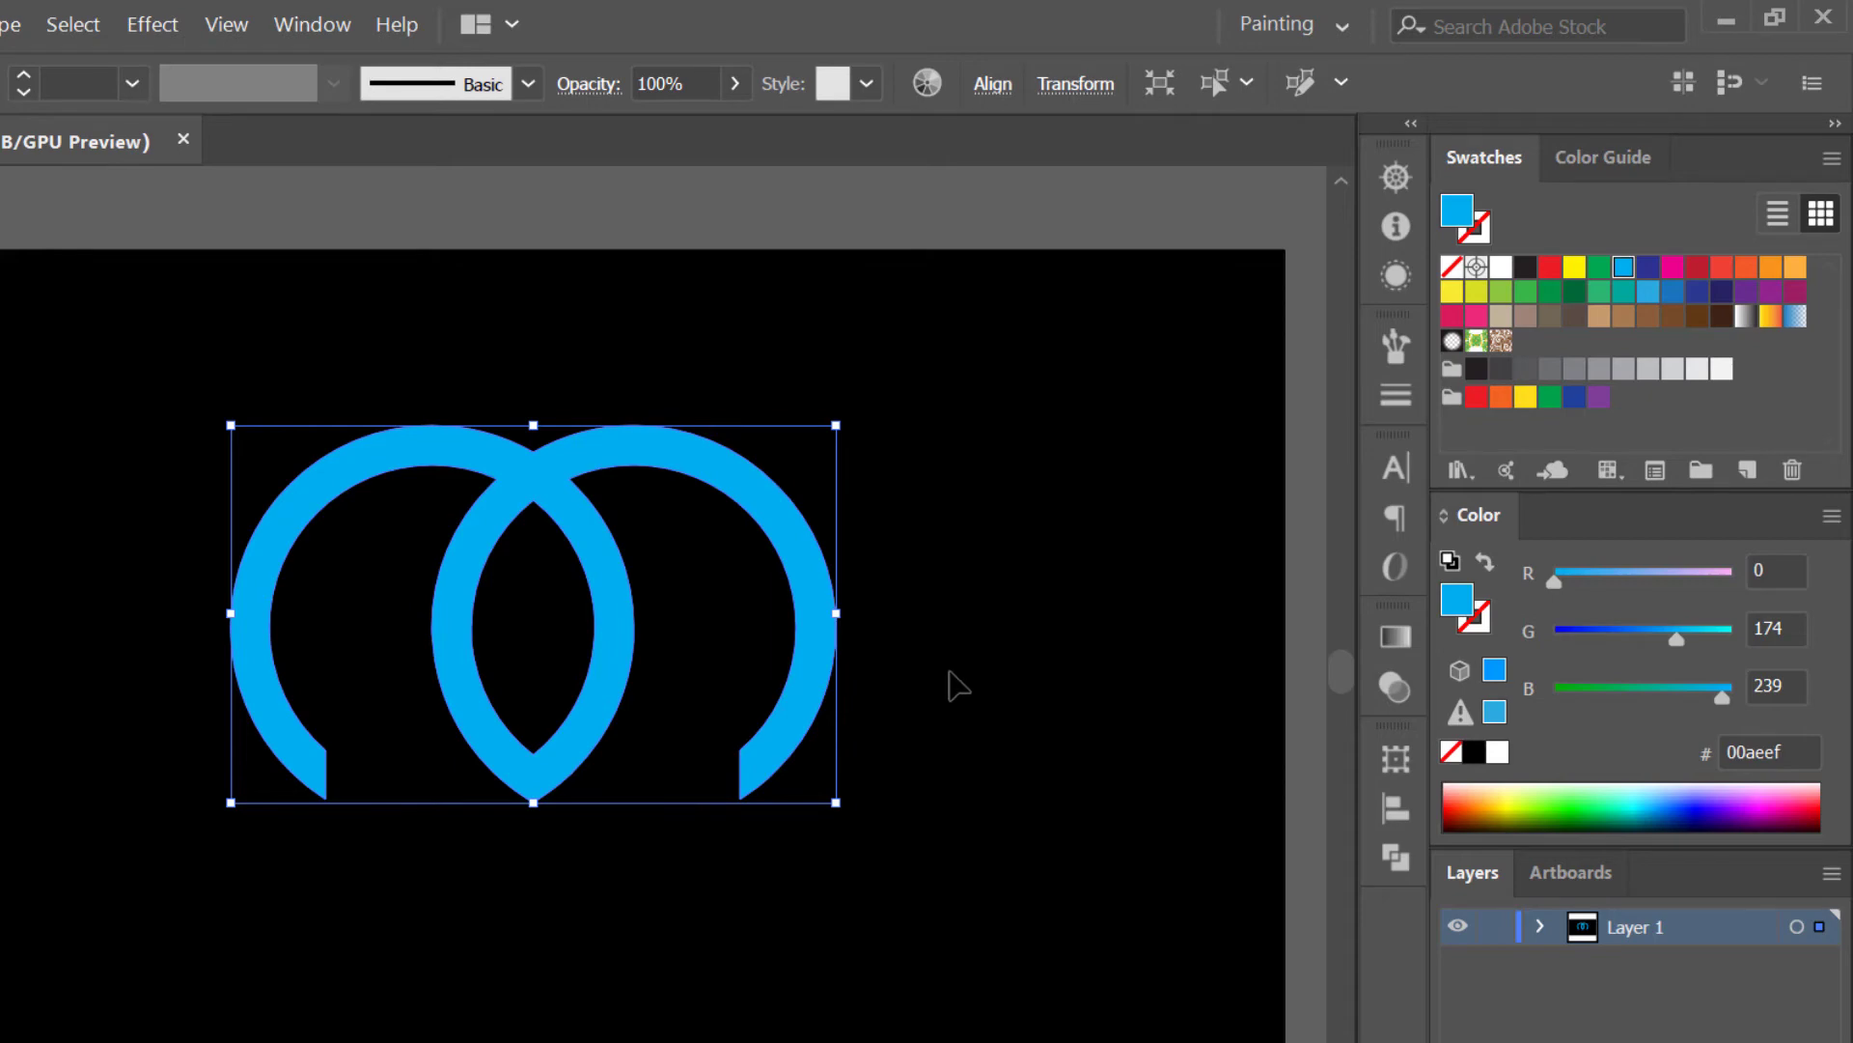
# - Start an Inner Glow effect on the logo with the preview on and set its opacity to 100%
pyautogui.click(155, 26)
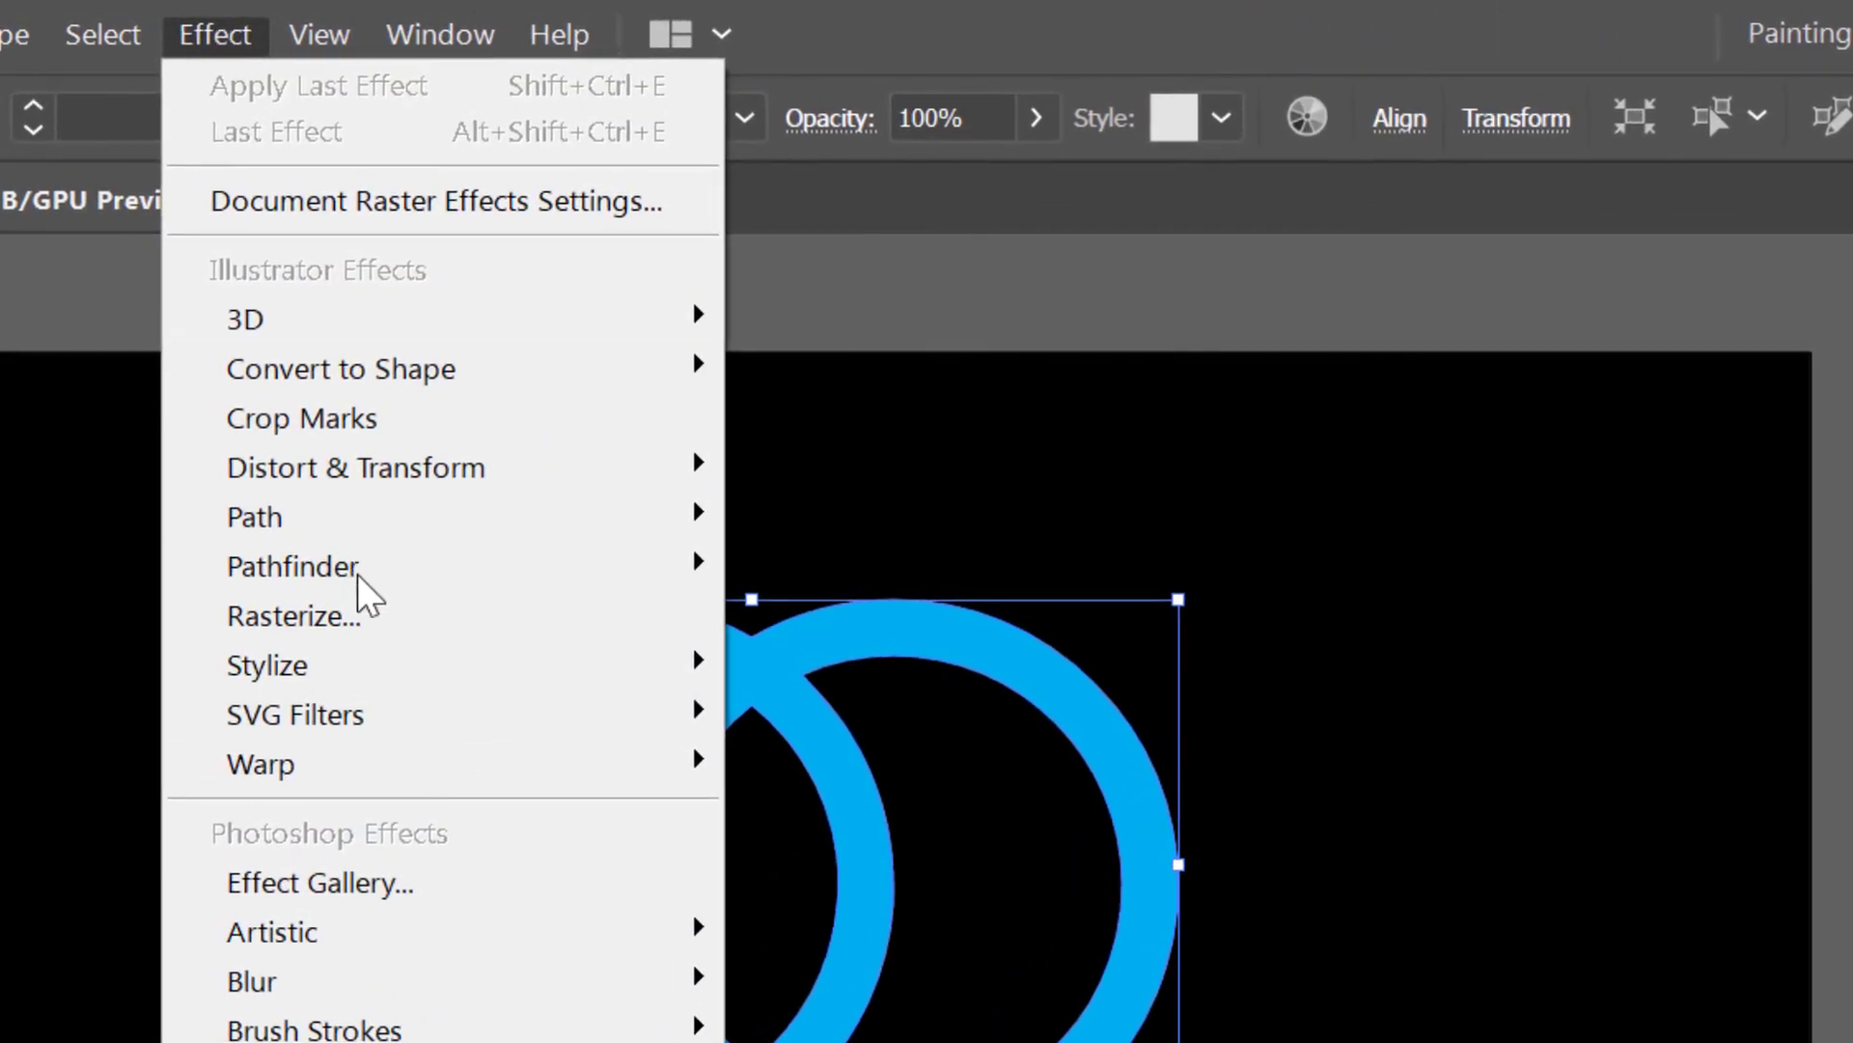
pyautogui.moveTo(422, 553)
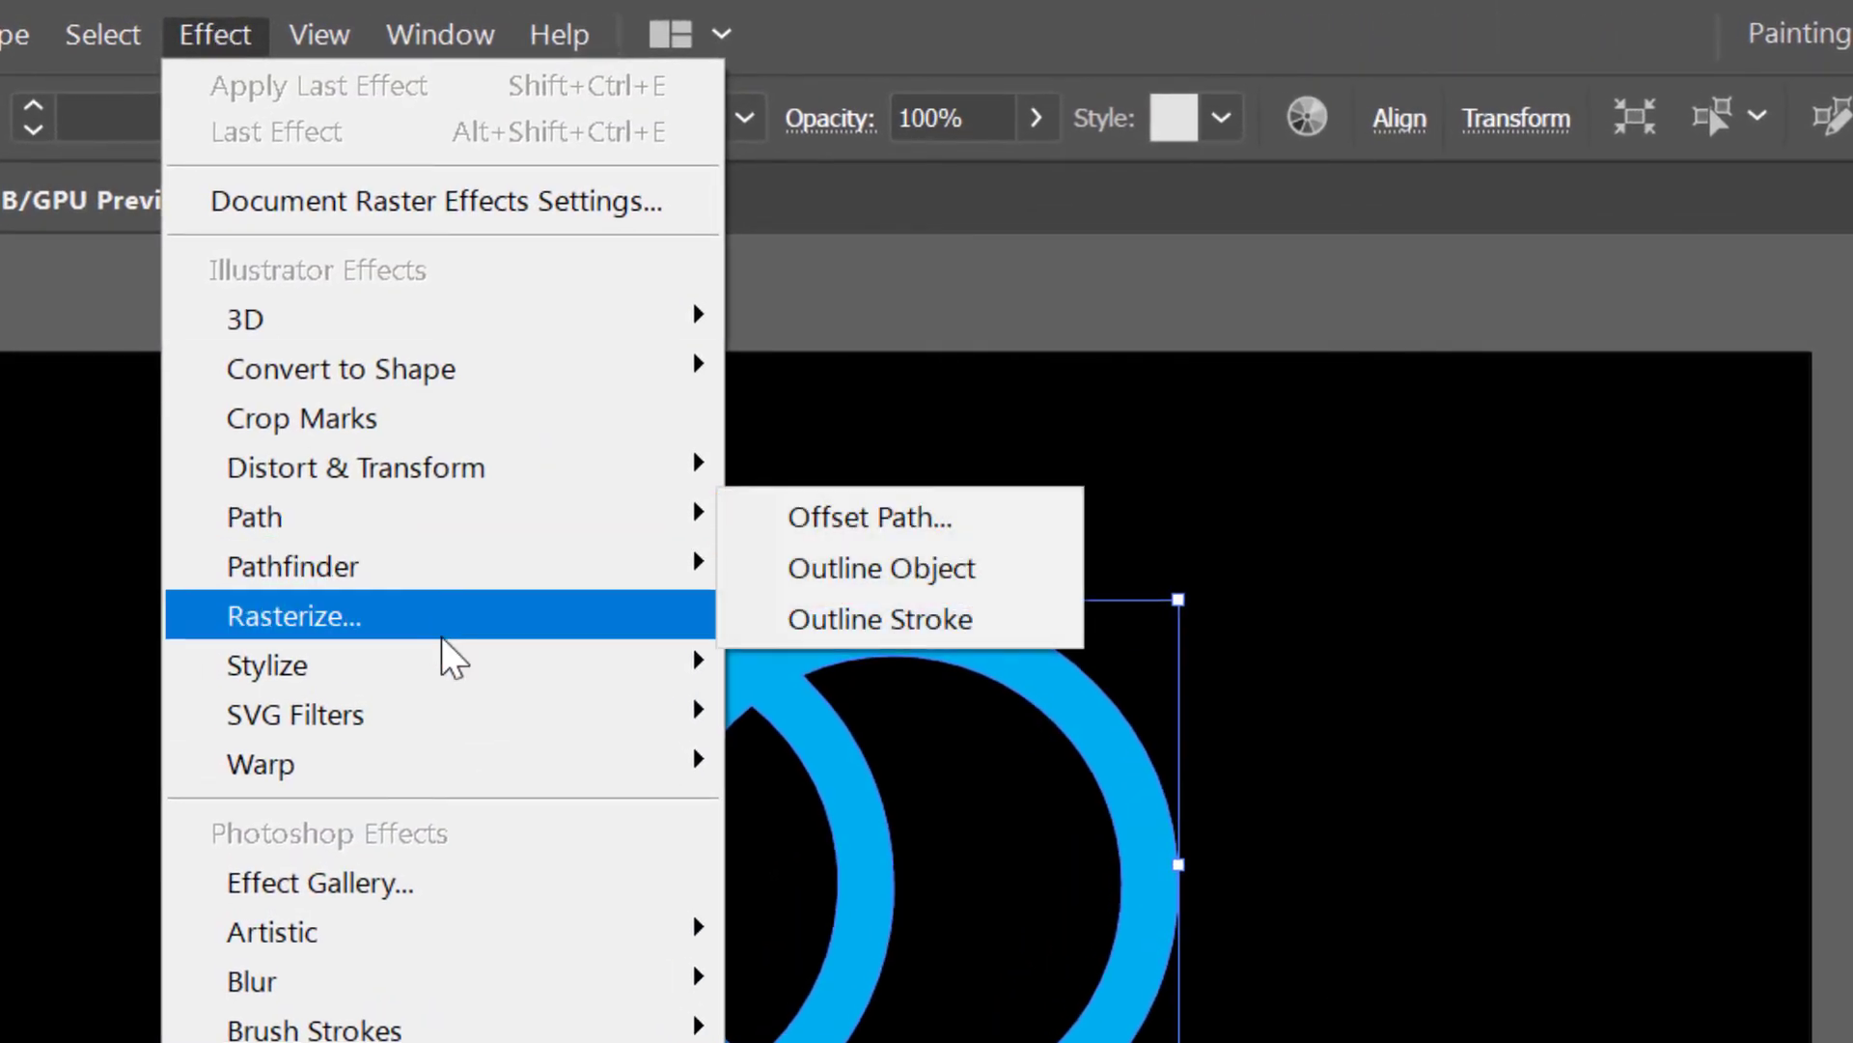
pyautogui.moveTo(447, 675)
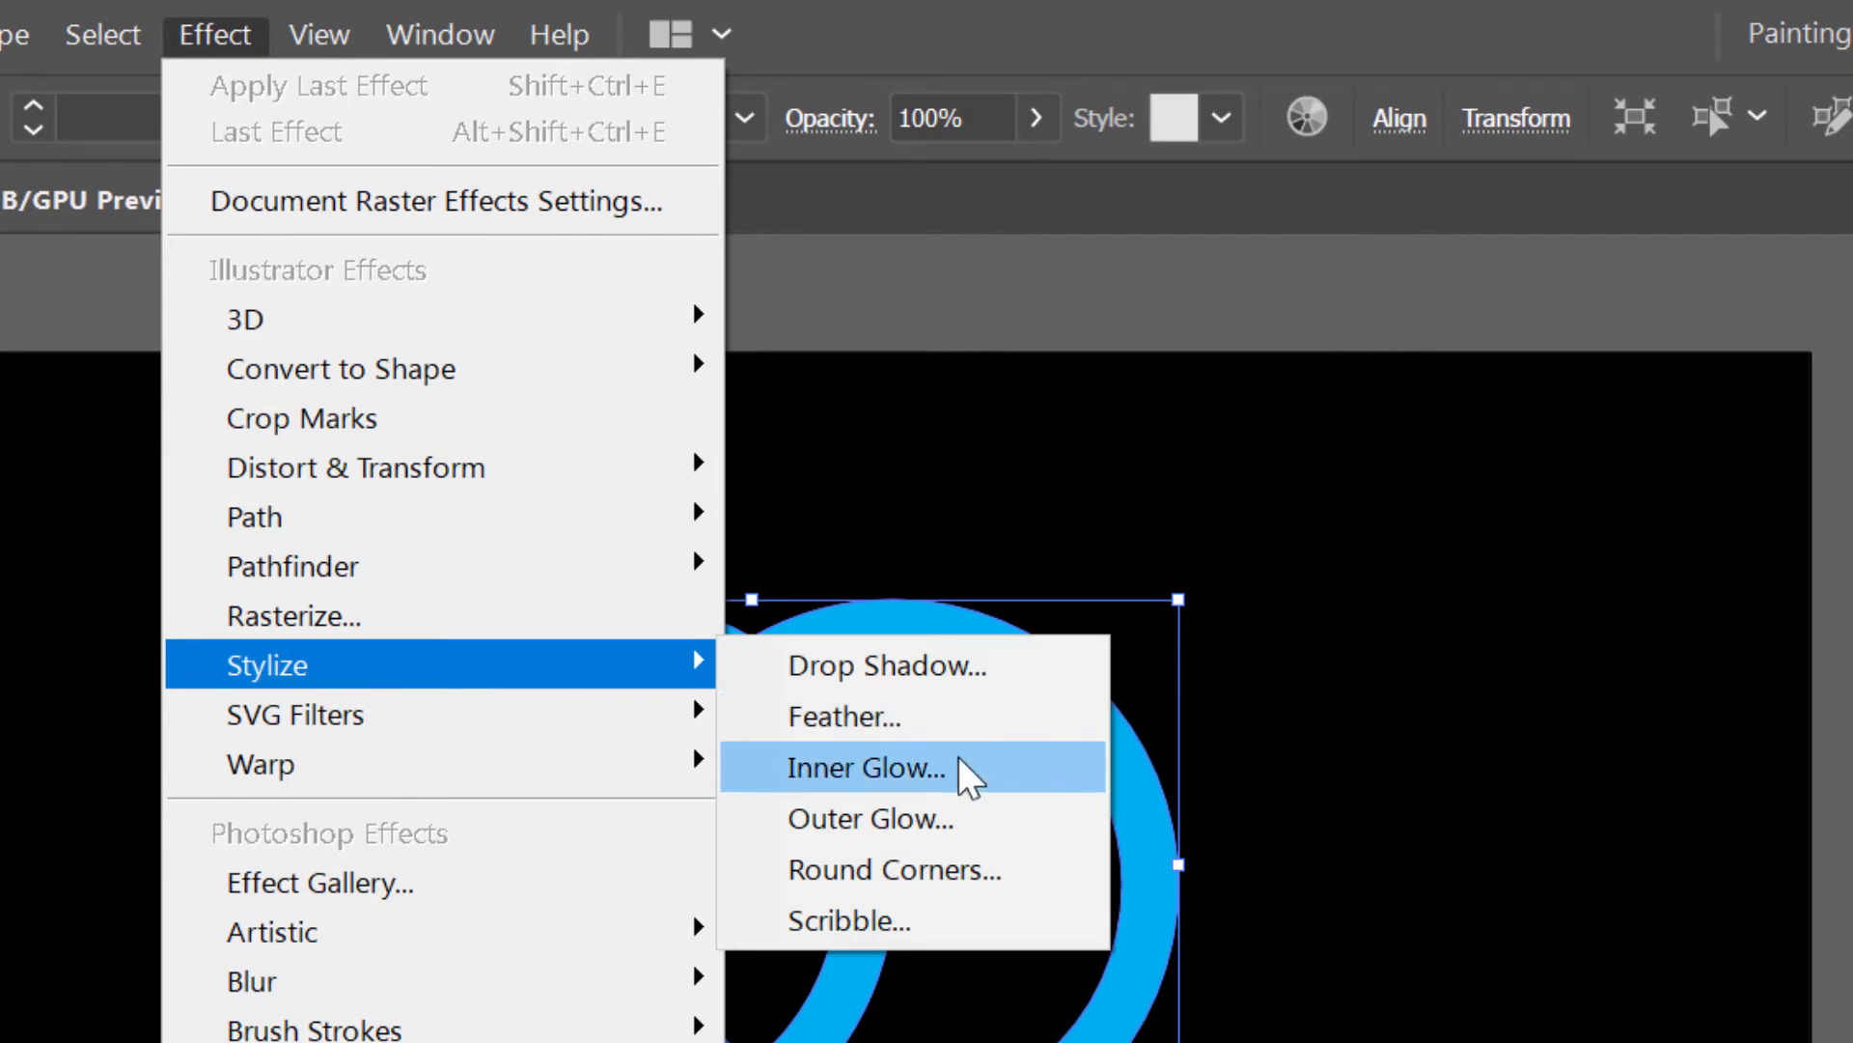
pyautogui.click(955, 755)
pyautogui.click(1242, 879)
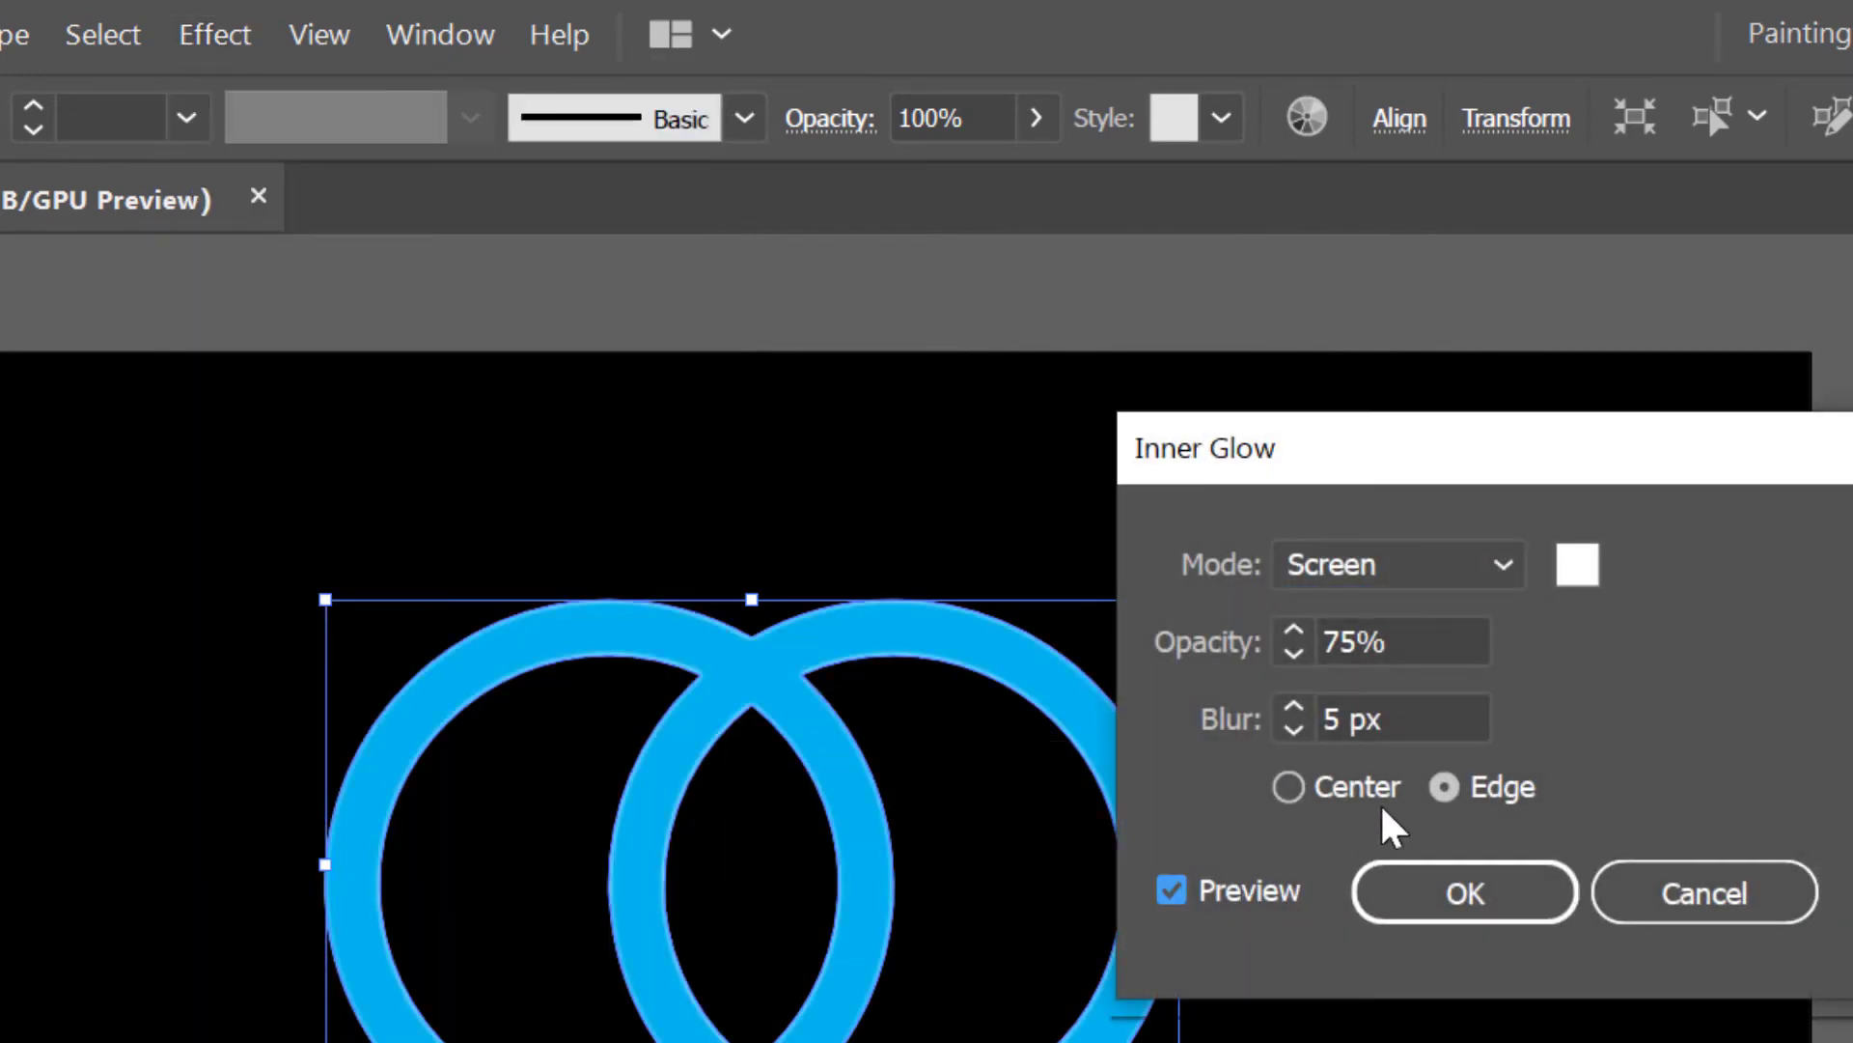
pyautogui.moveTo(1424, 643); pyautogui.dragTo(1265, 632)
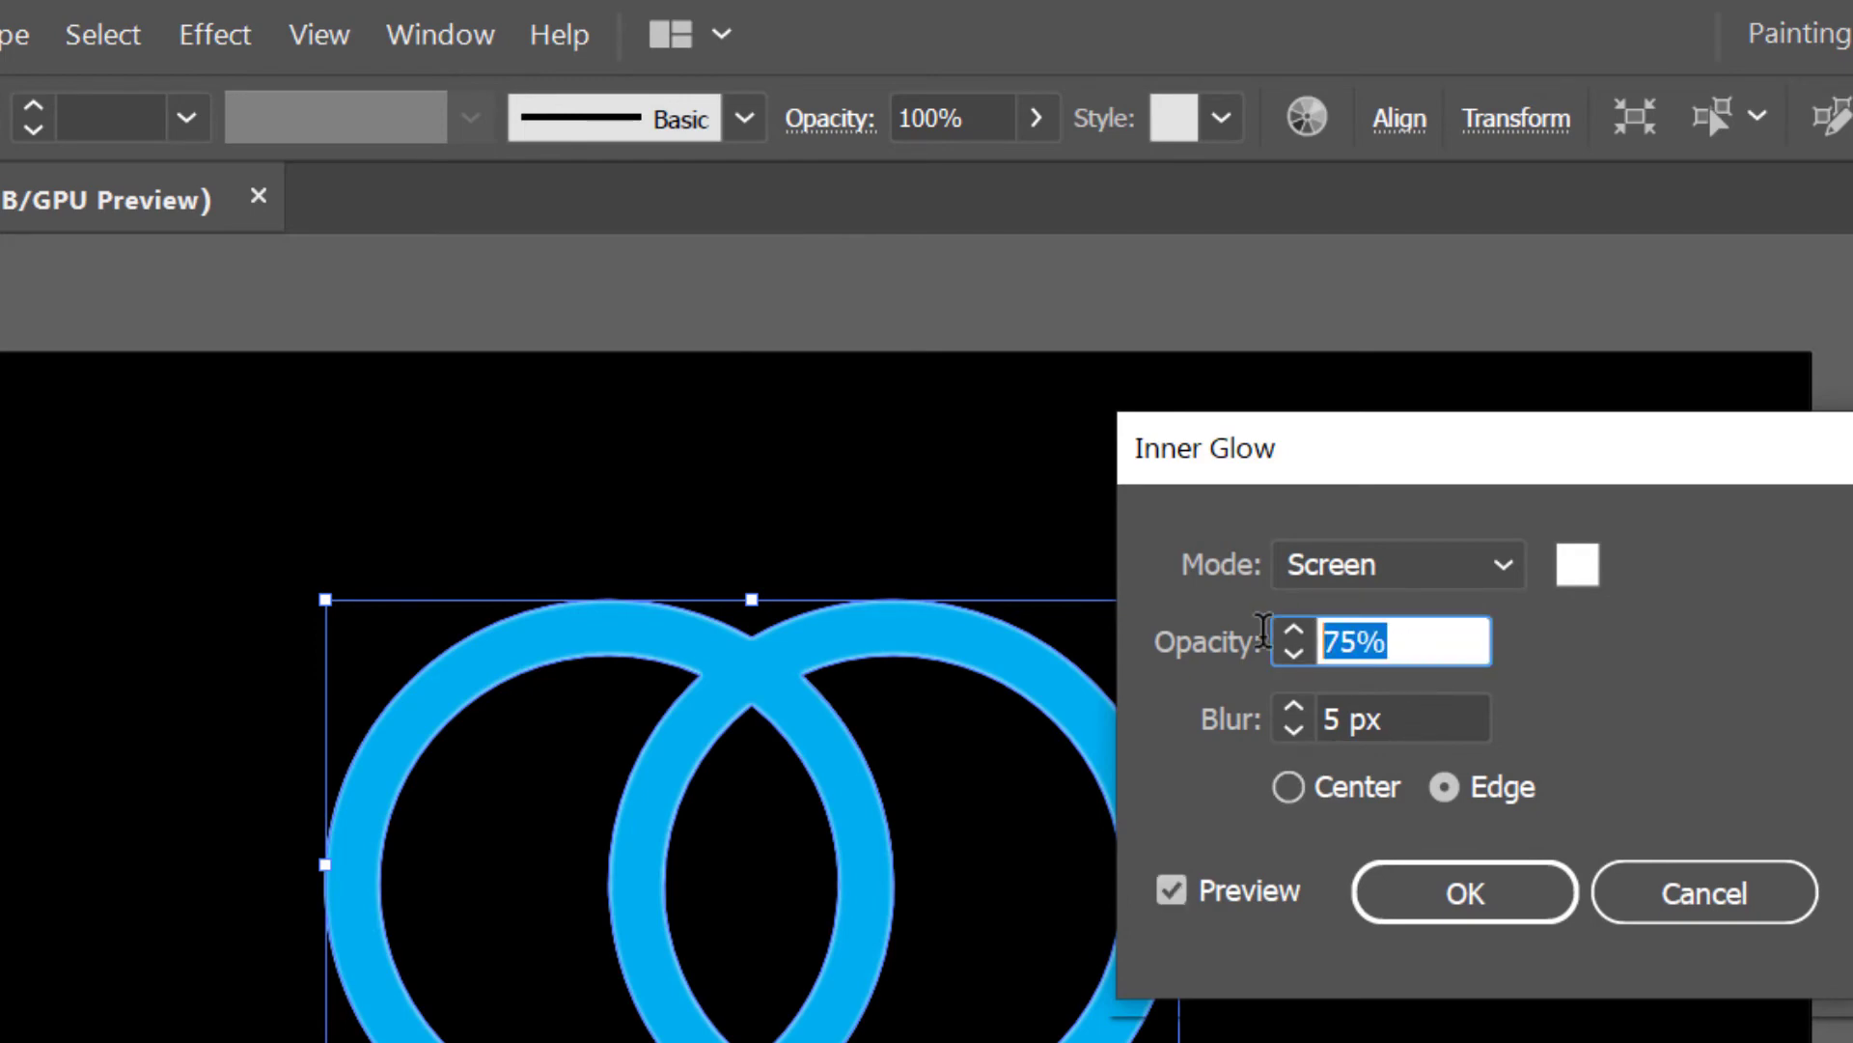
pyautogui.write('100')
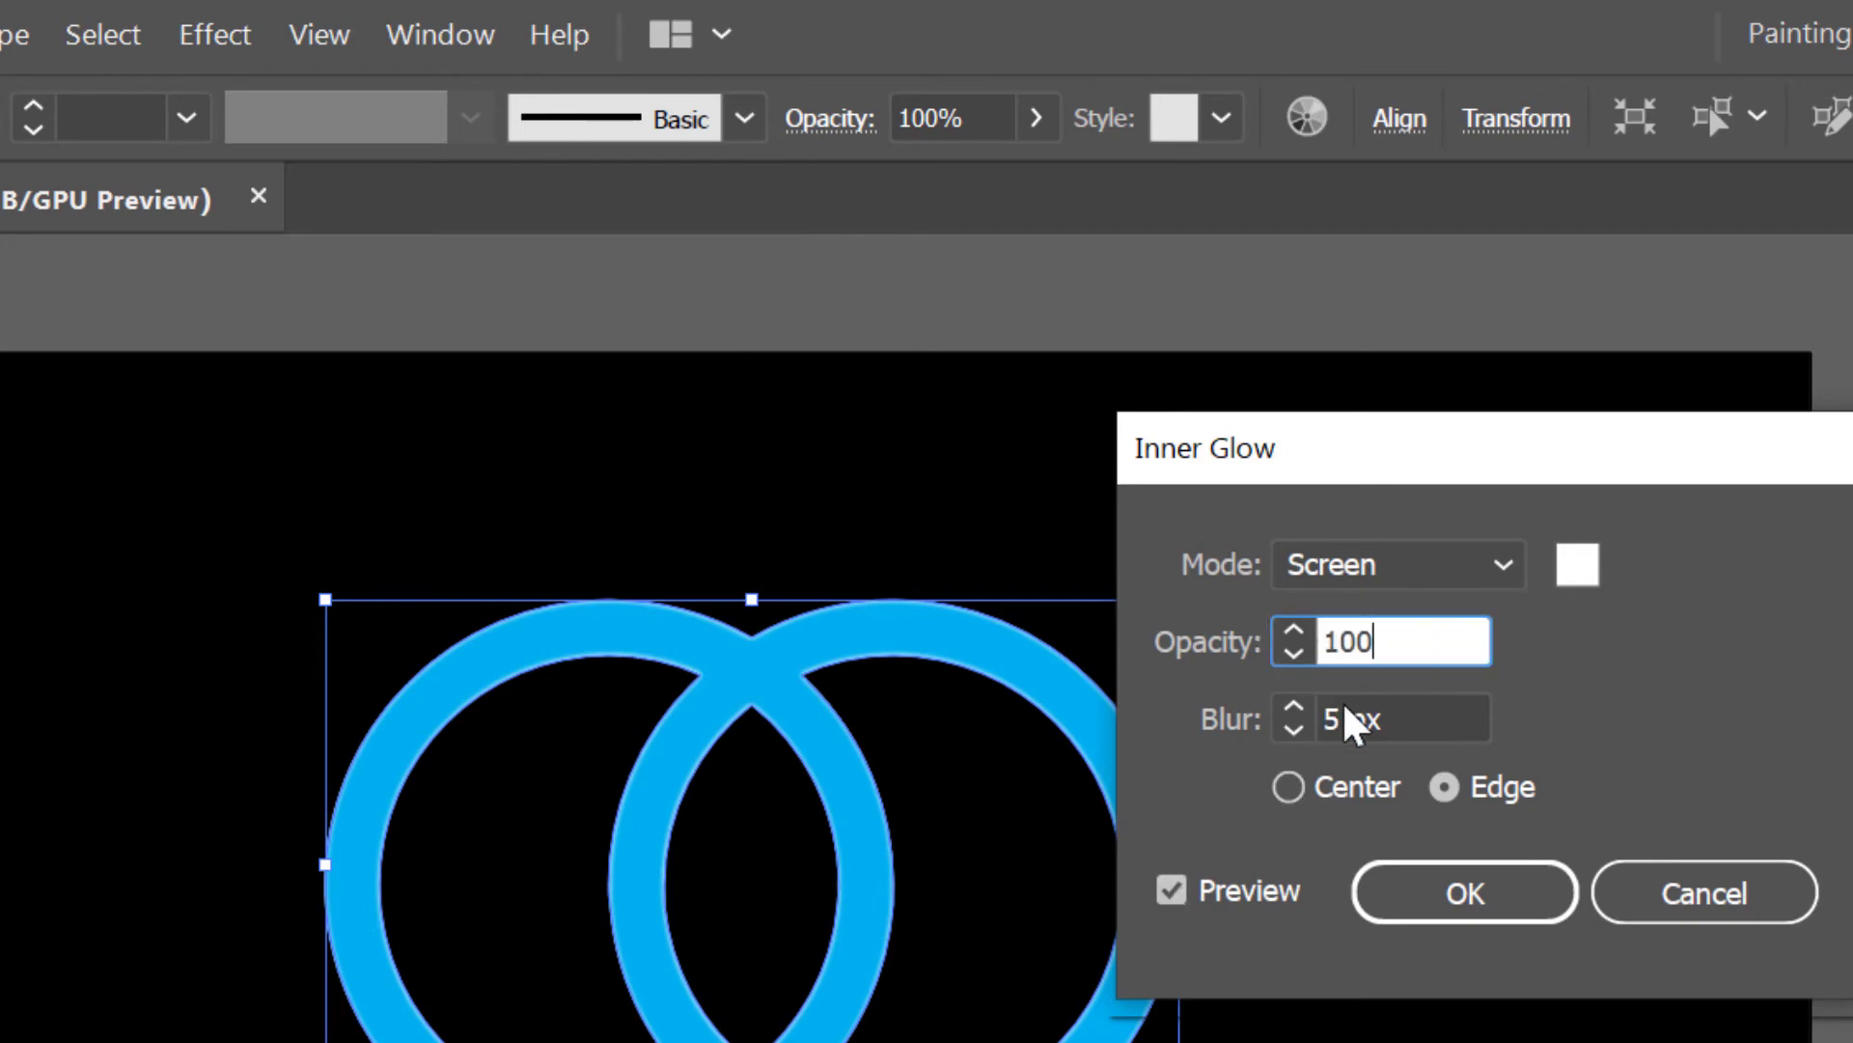
pyautogui.press('Tab')
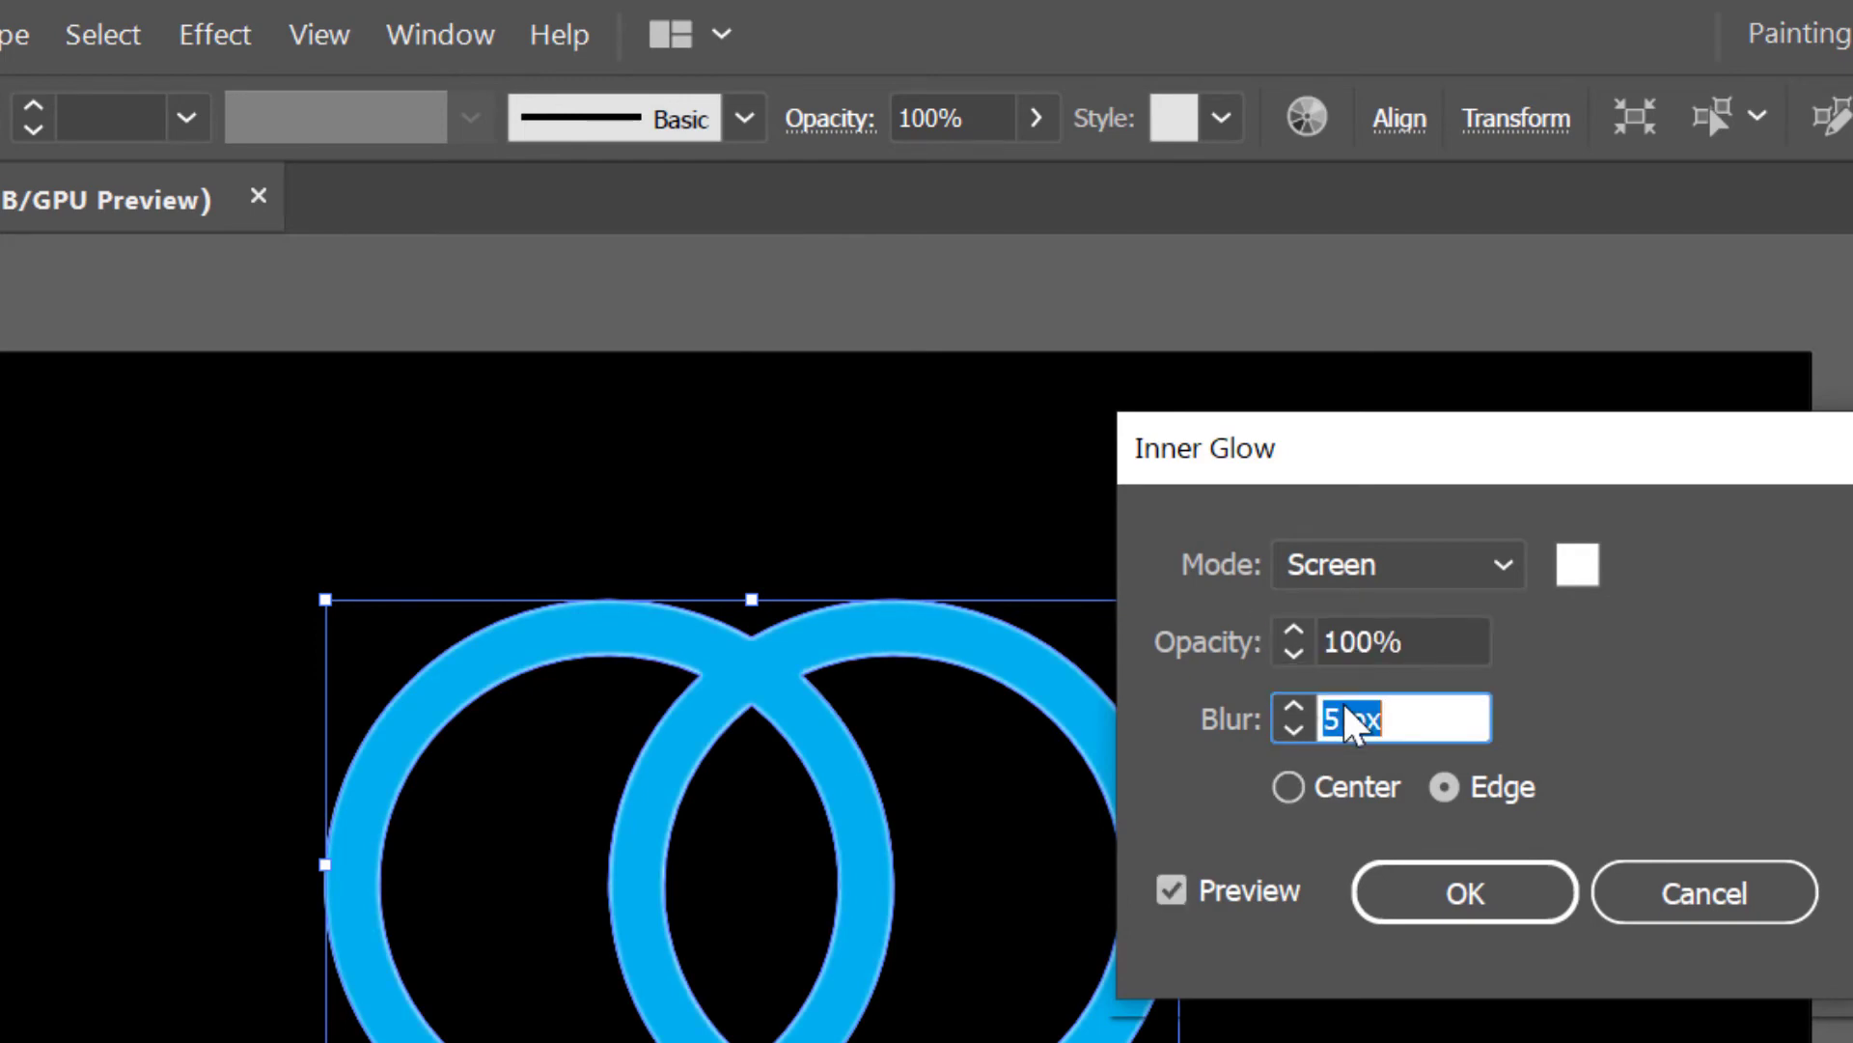
# - Make the inner glow radiate from the center with a 17 px blur and apply it
pyautogui.click(1356, 784)
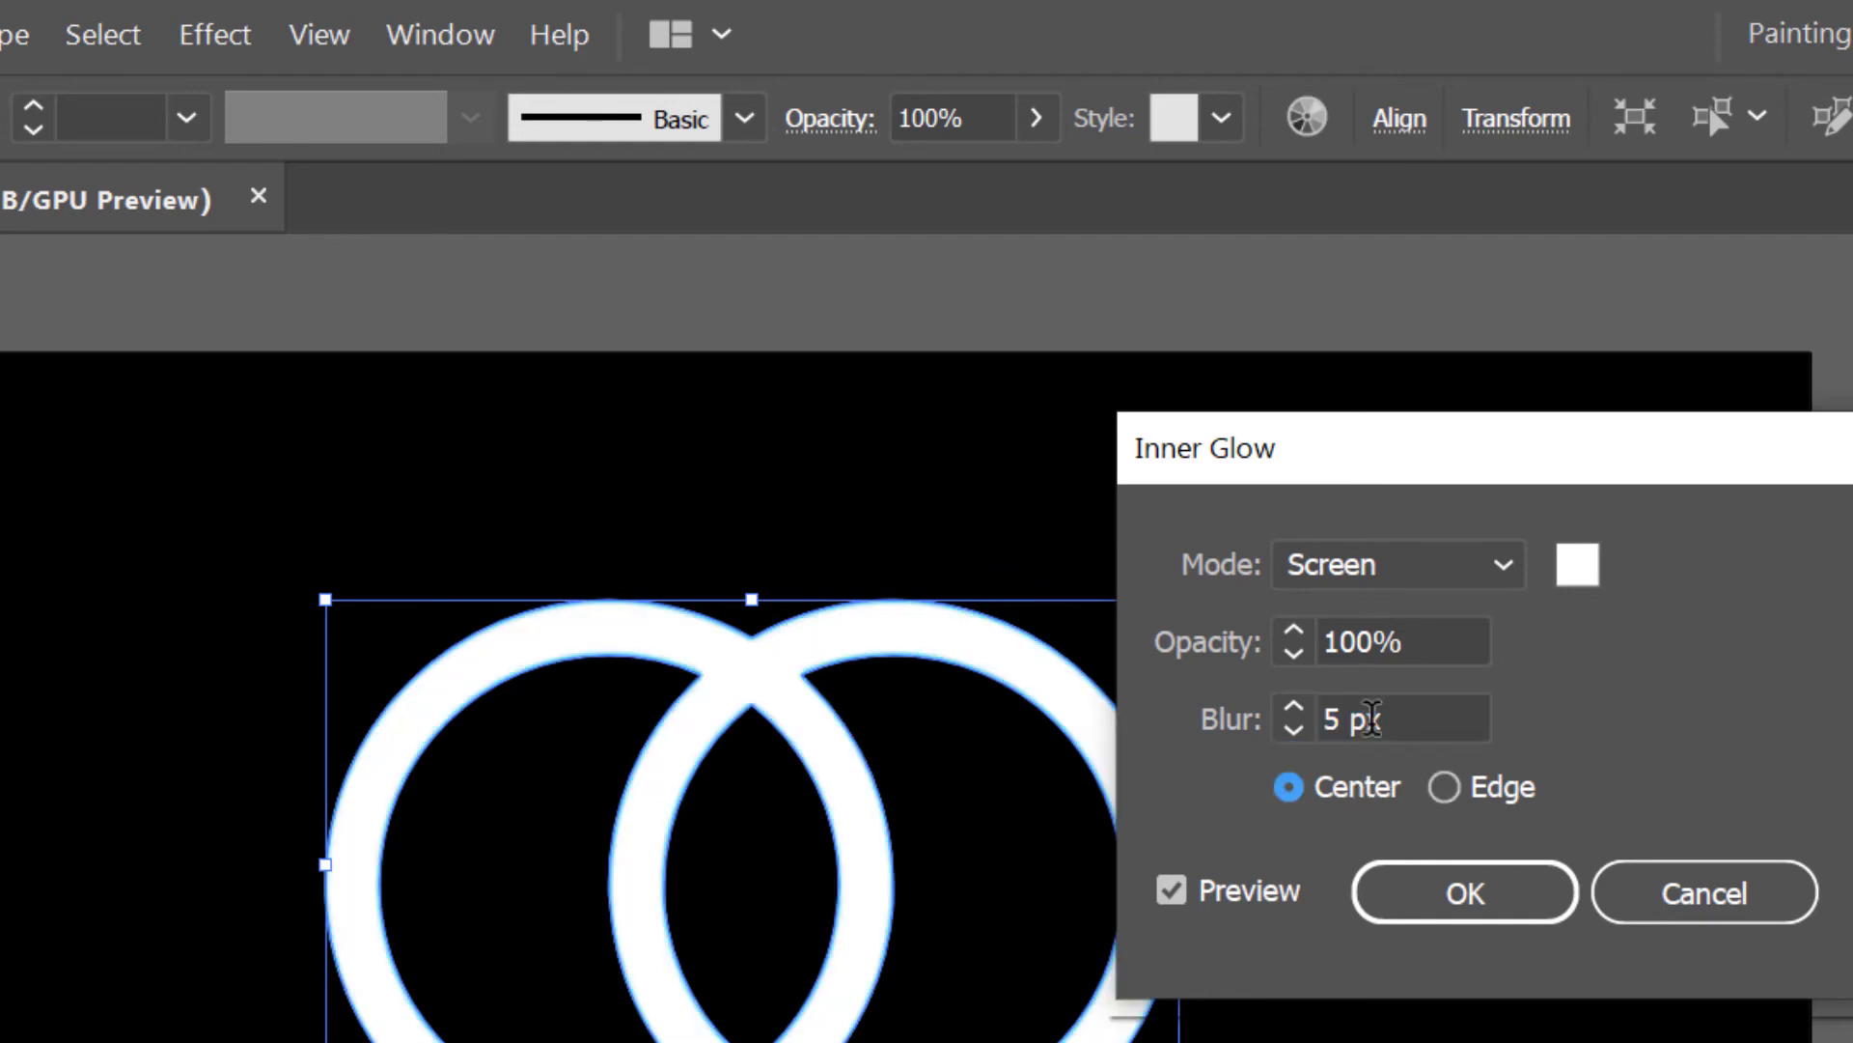
pyautogui.click(1419, 719)
pyautogui.hotkey('shift', 'Up')
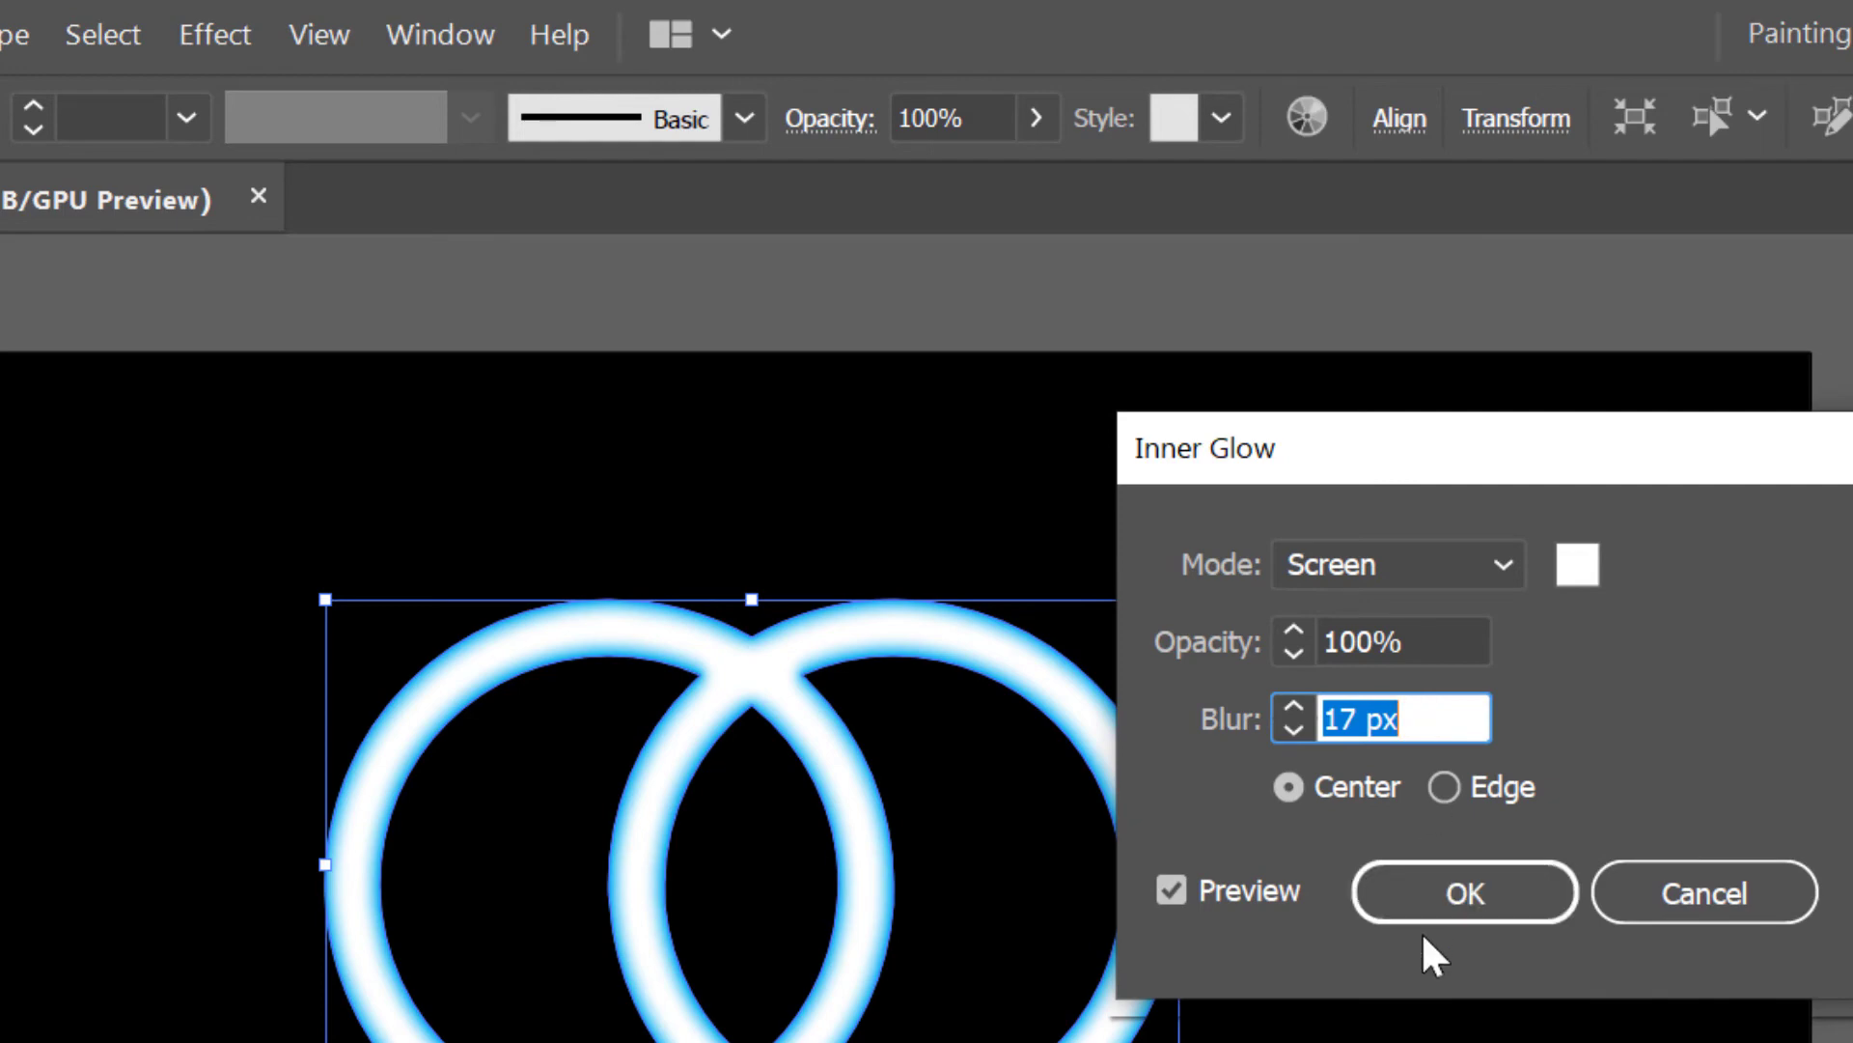
pyautogui.click(1448, 902)
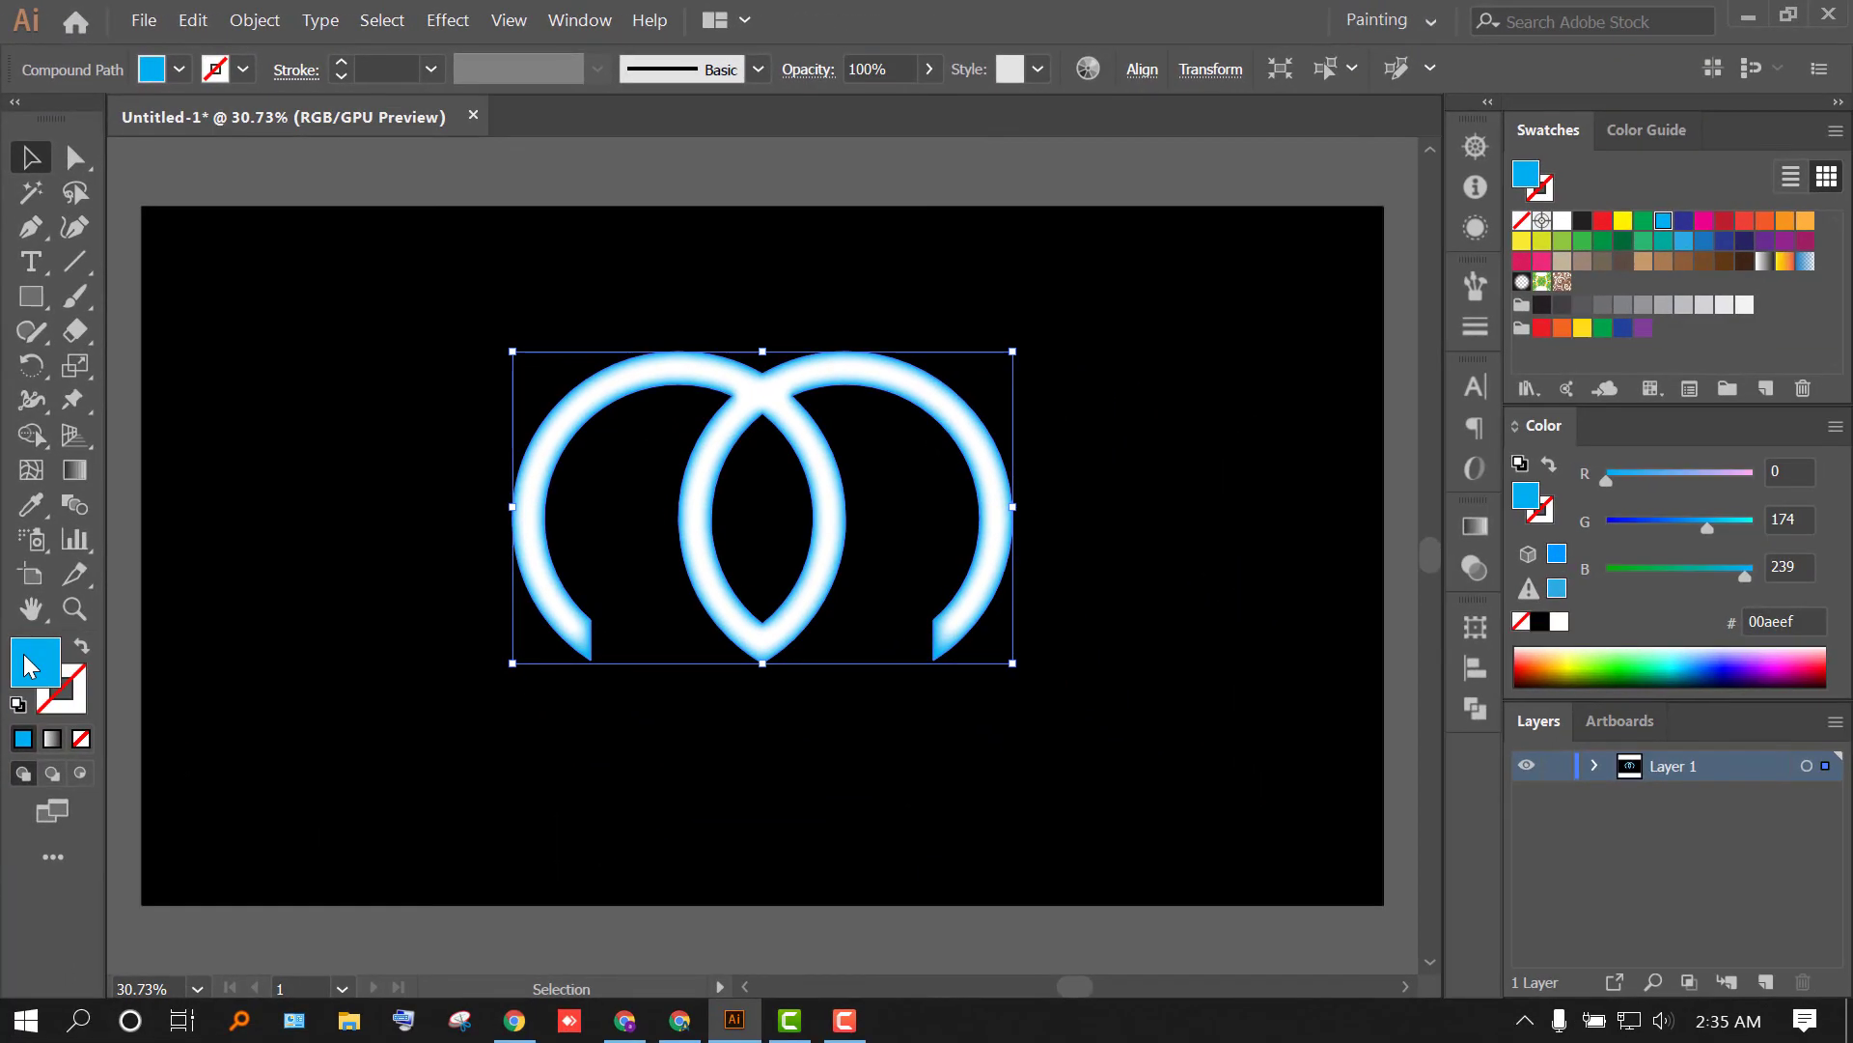
# - Copy the hex code of the logo's blue fill color from the Color Picker
pyautogui.doubleClick(26, 659)
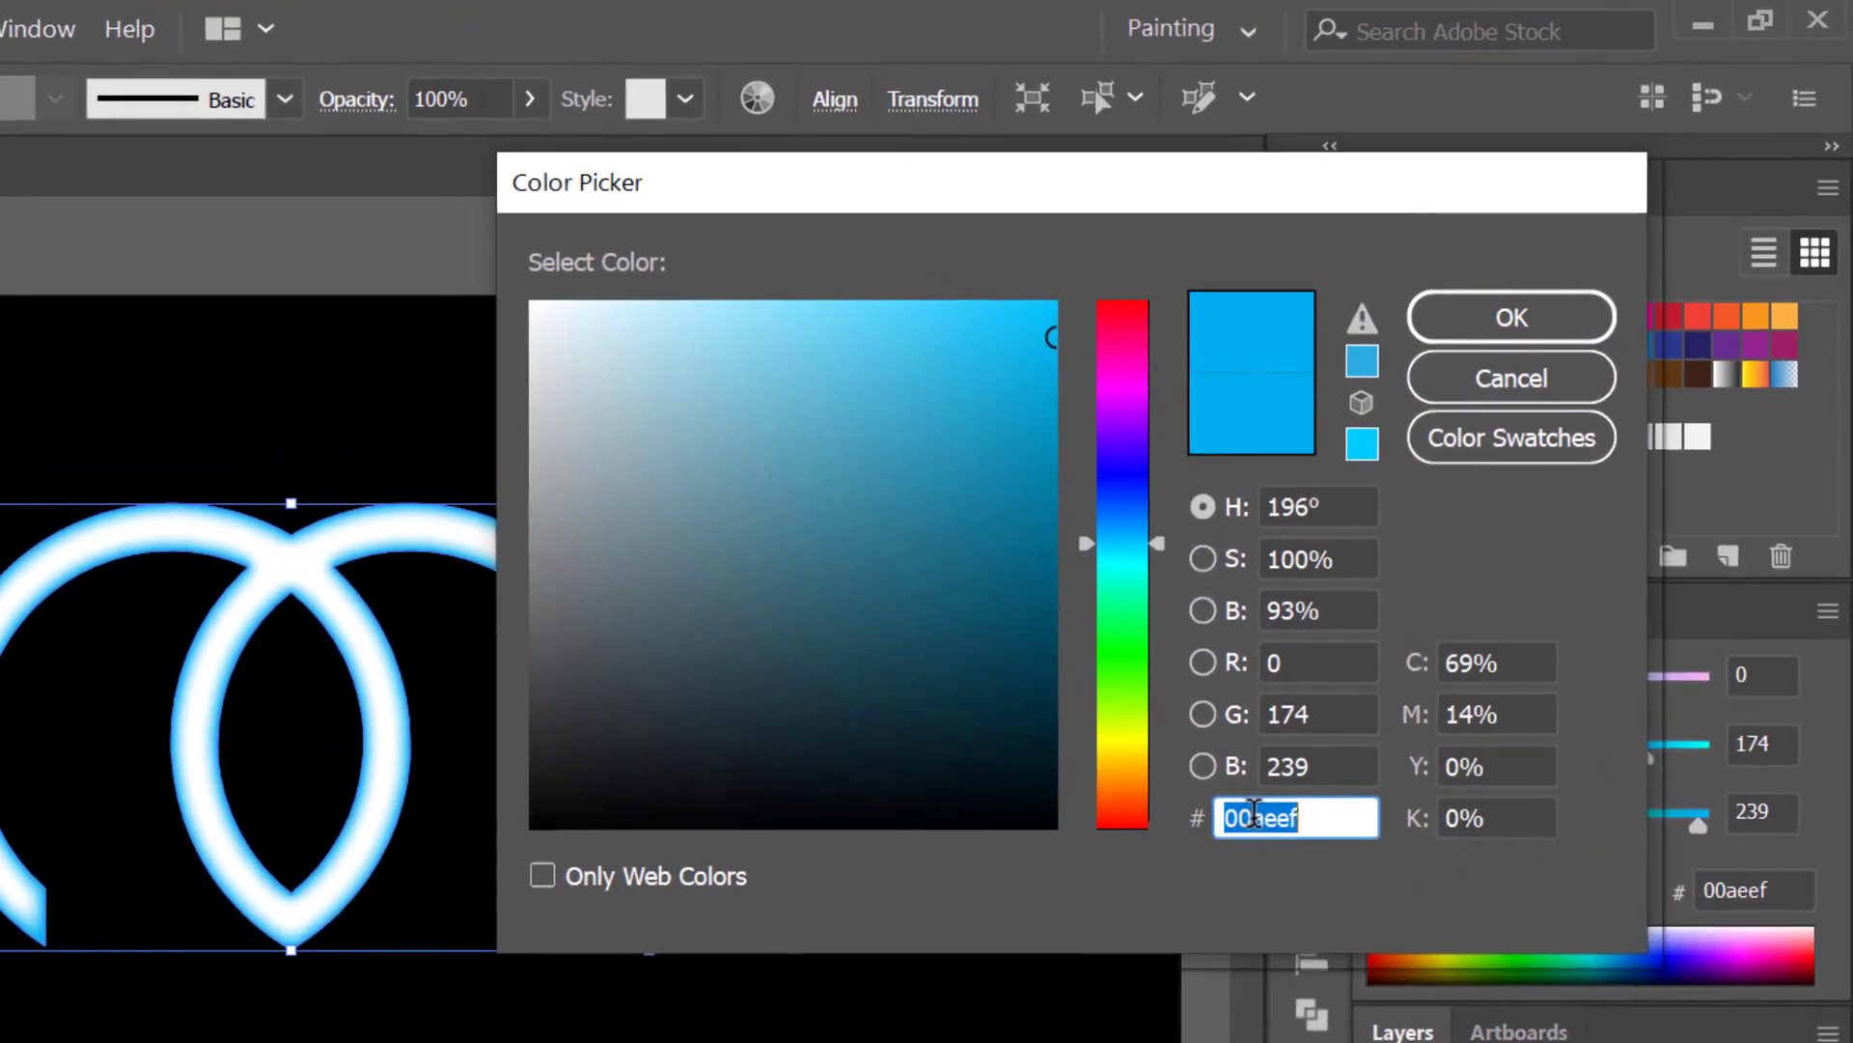
pyautogui.rightClick(1253, 813)
pyautogui.click(1317, 943)
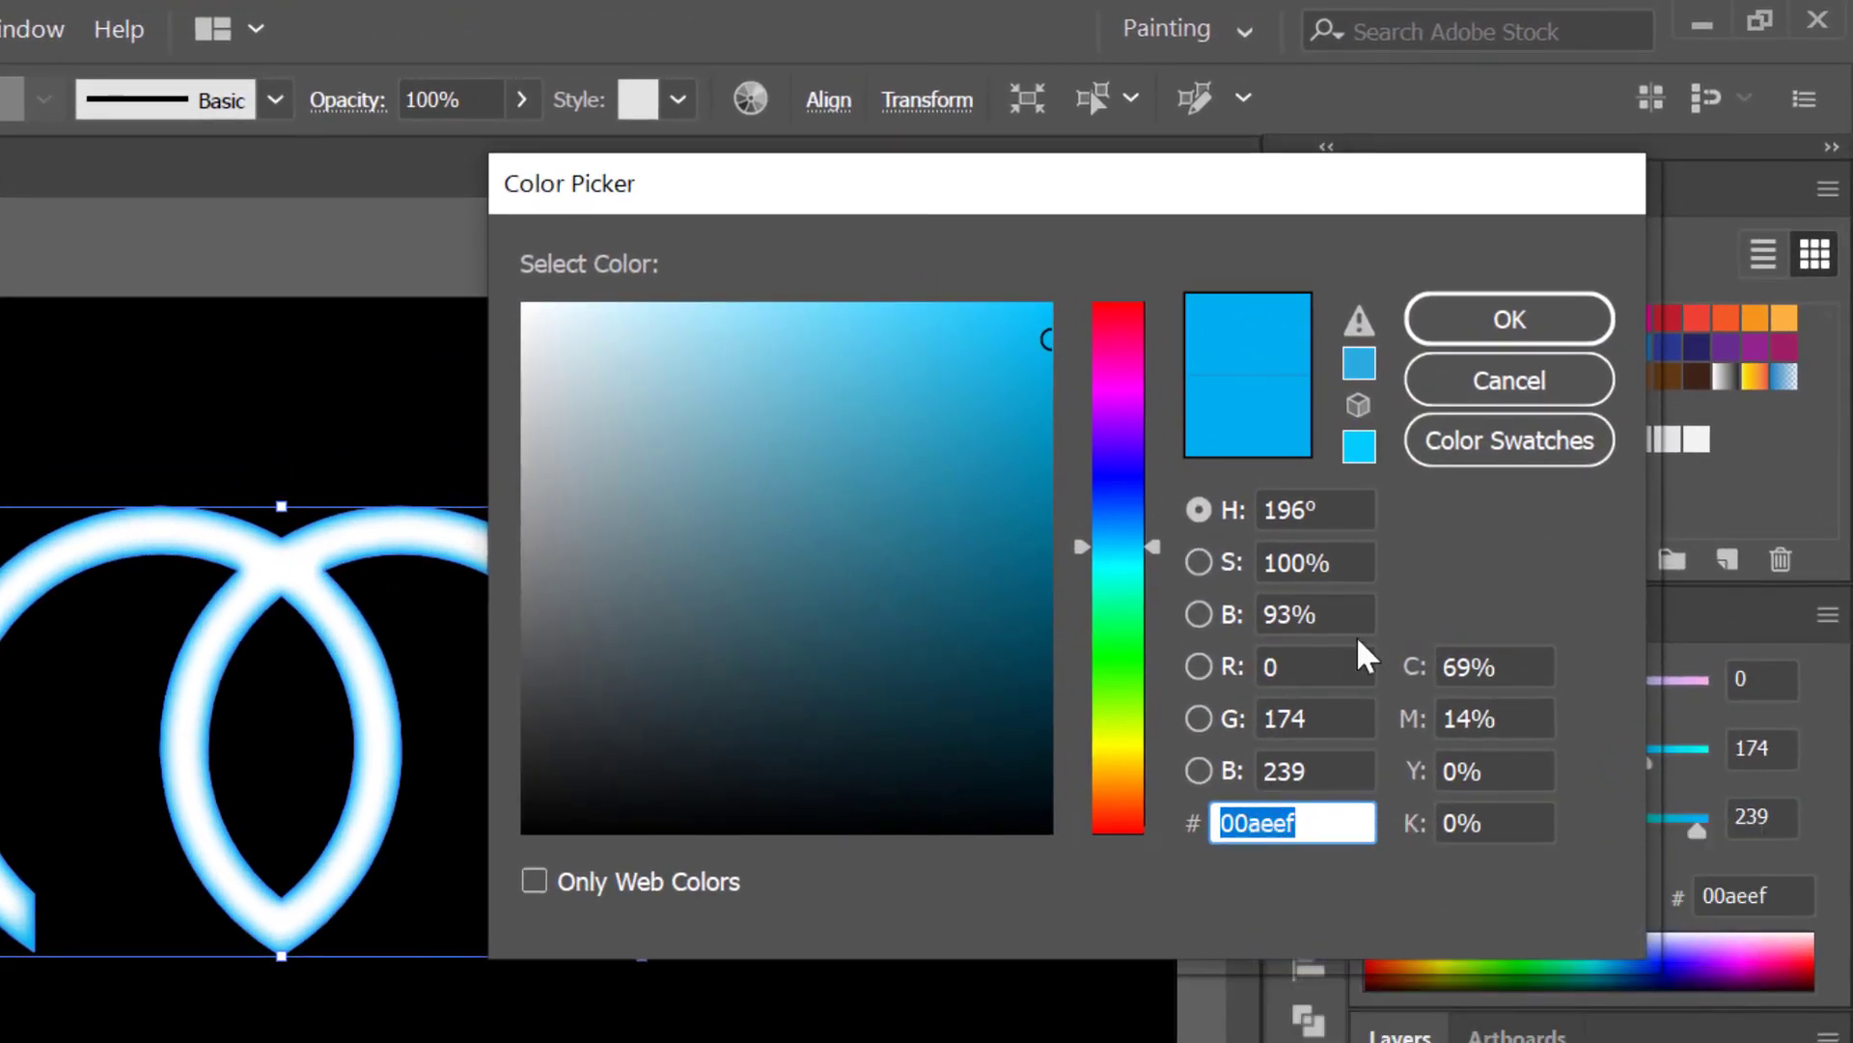
pyautogui.click(1411, 339)
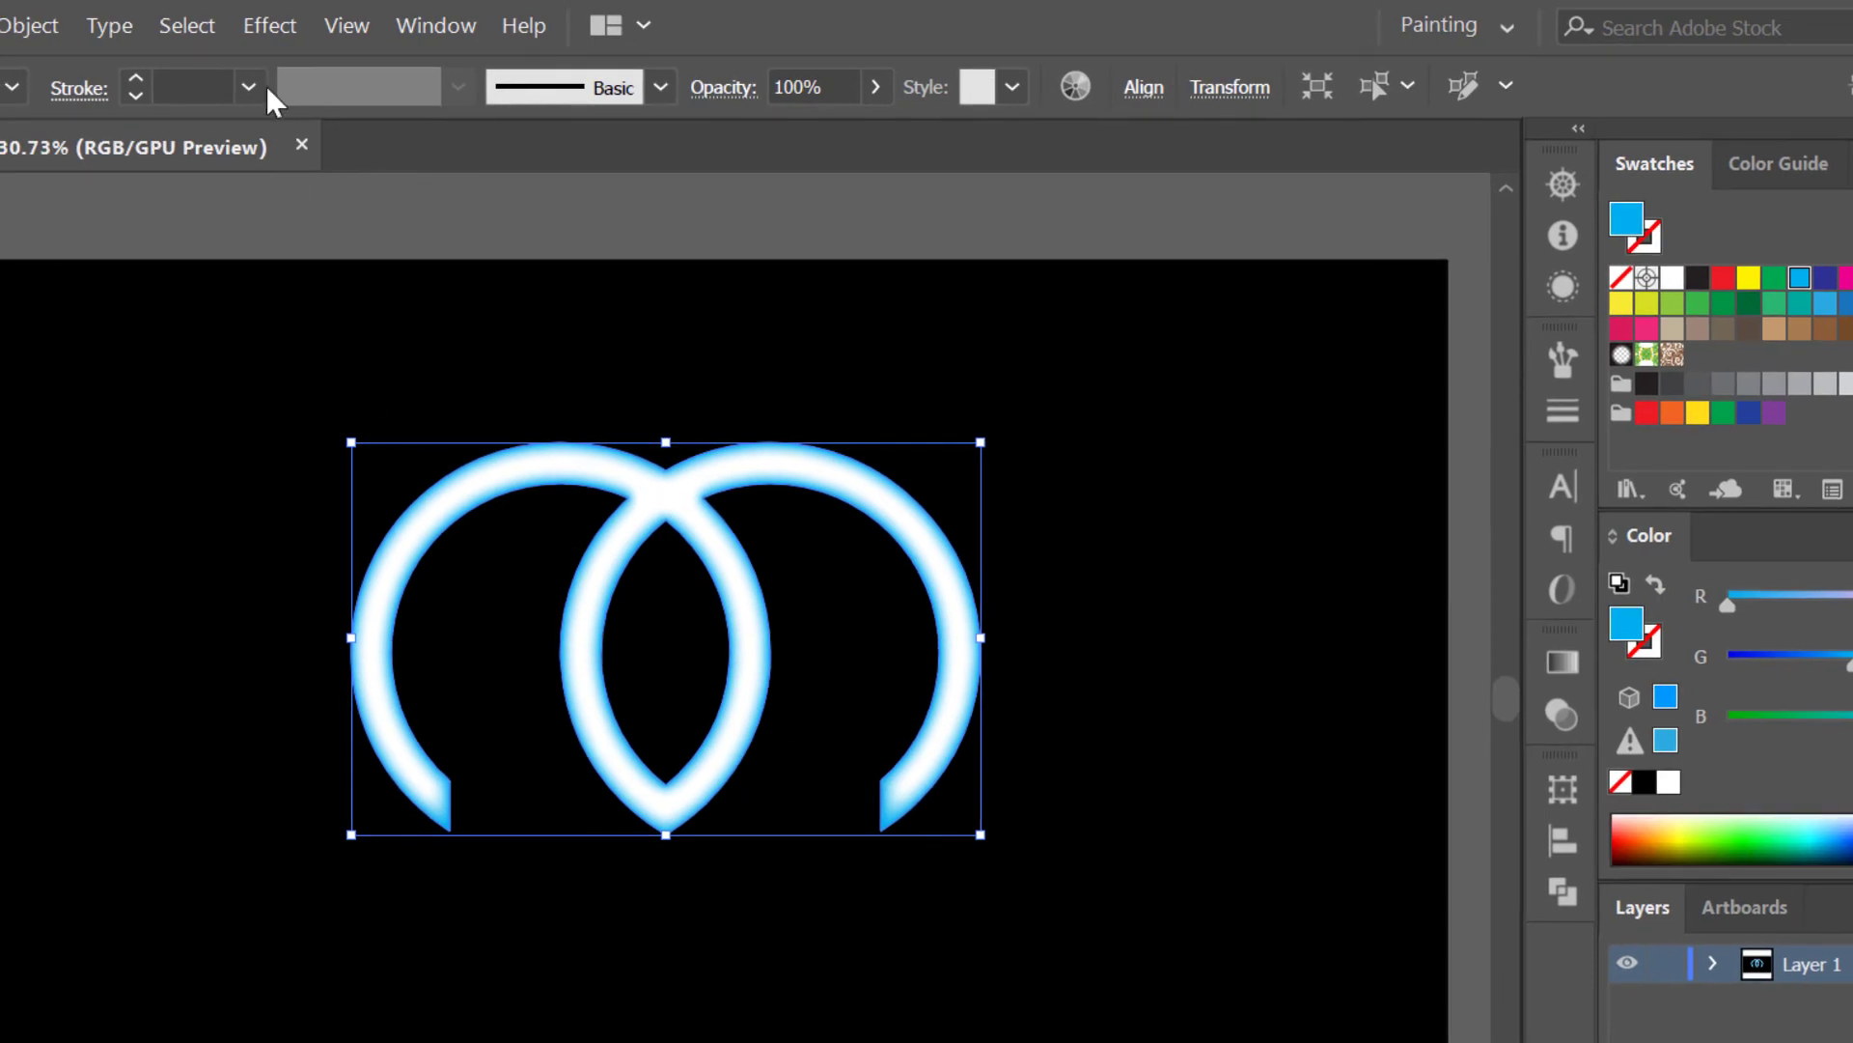
# - Start an Outer Glow effect on the logo with the preview on and paste the copied blue hex code as its glow color
pyautogui.click(260, 23)
pyautogui.moveTo(387, 479)
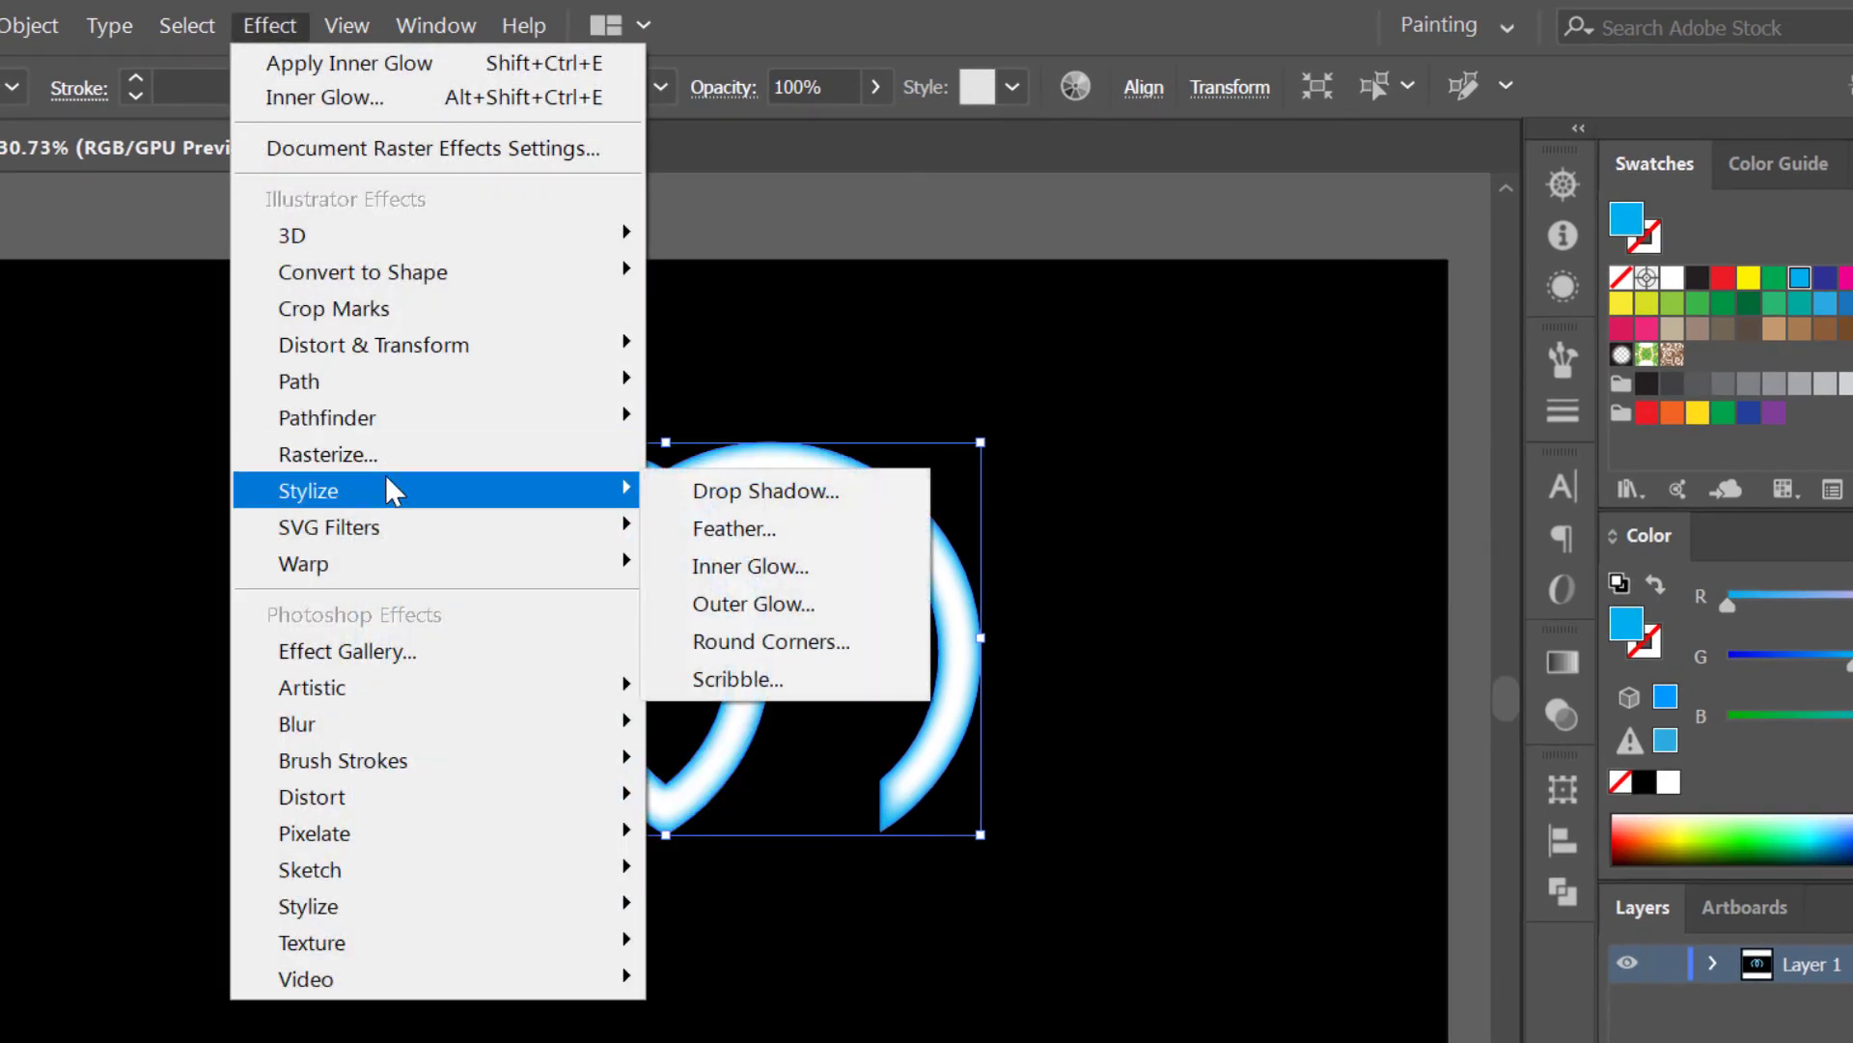
pyautogui.click(803, 604)
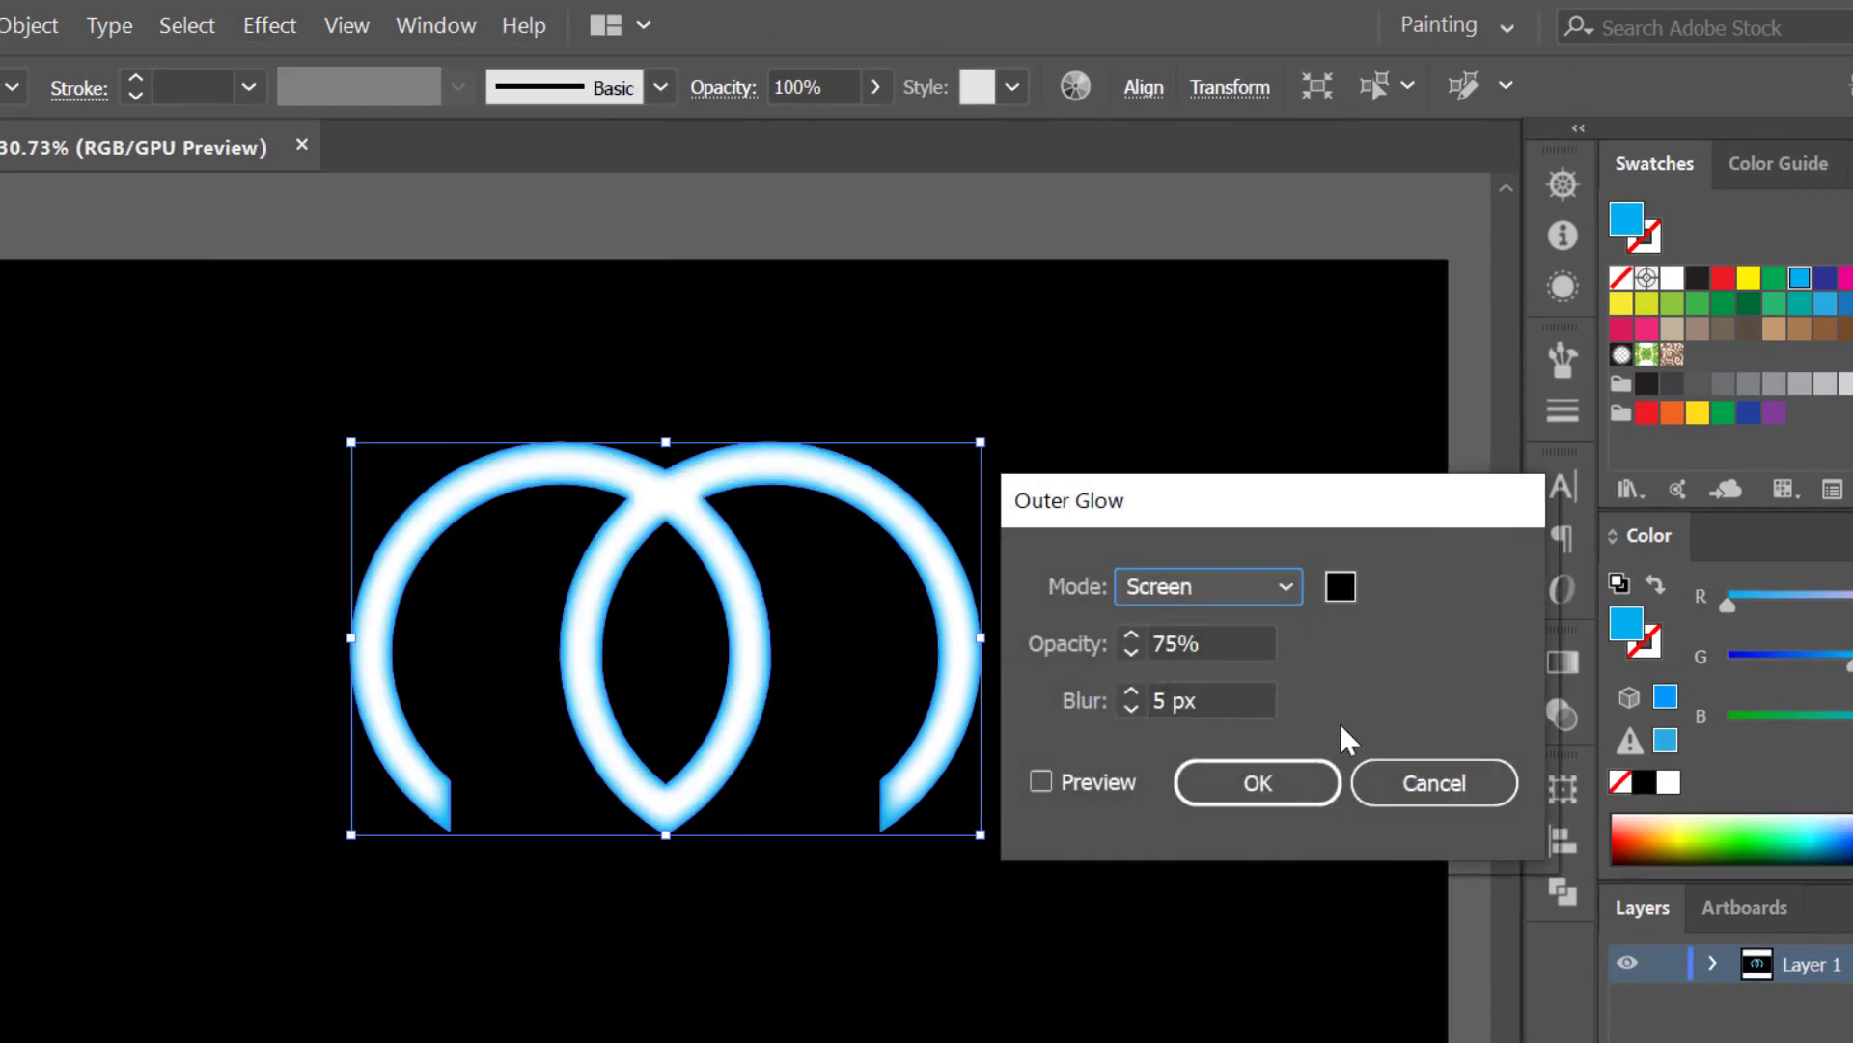
pyautogui.click(1128, 777)
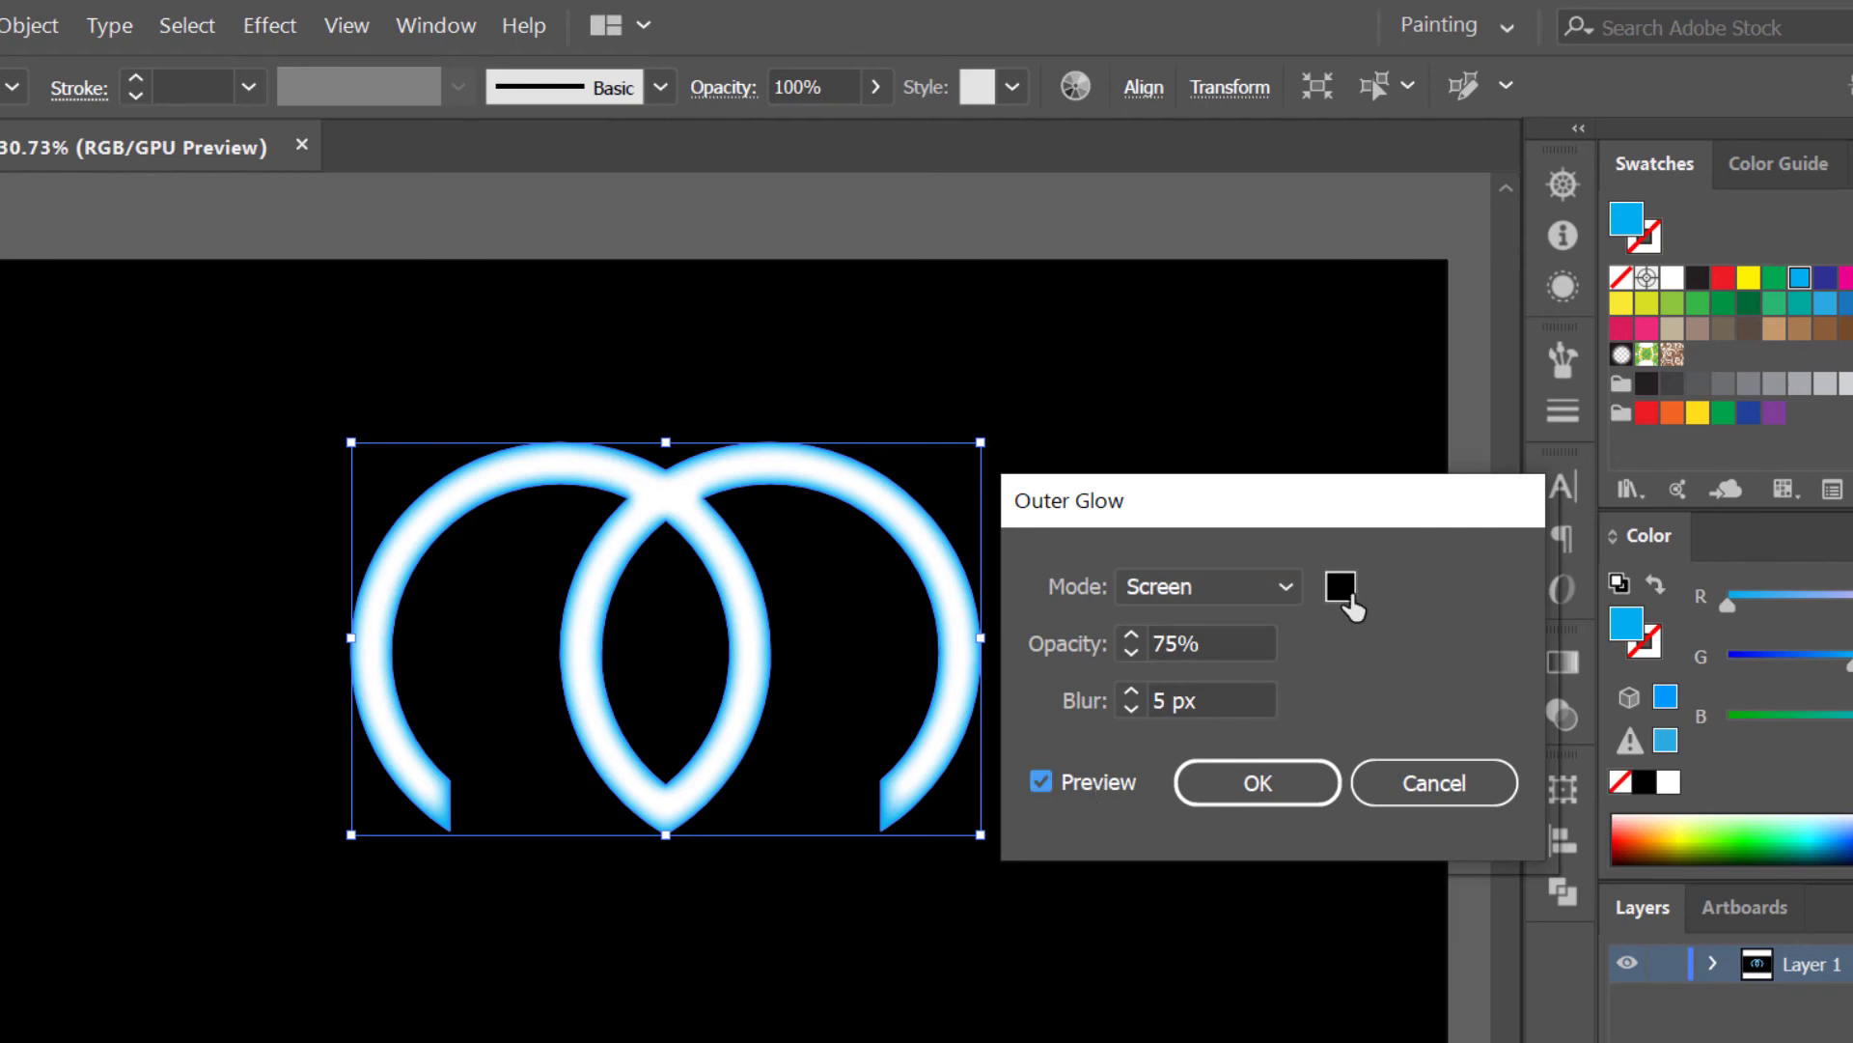
pyautogui.click(1341, 586)
pyautogui.rightClick(1535, 720)
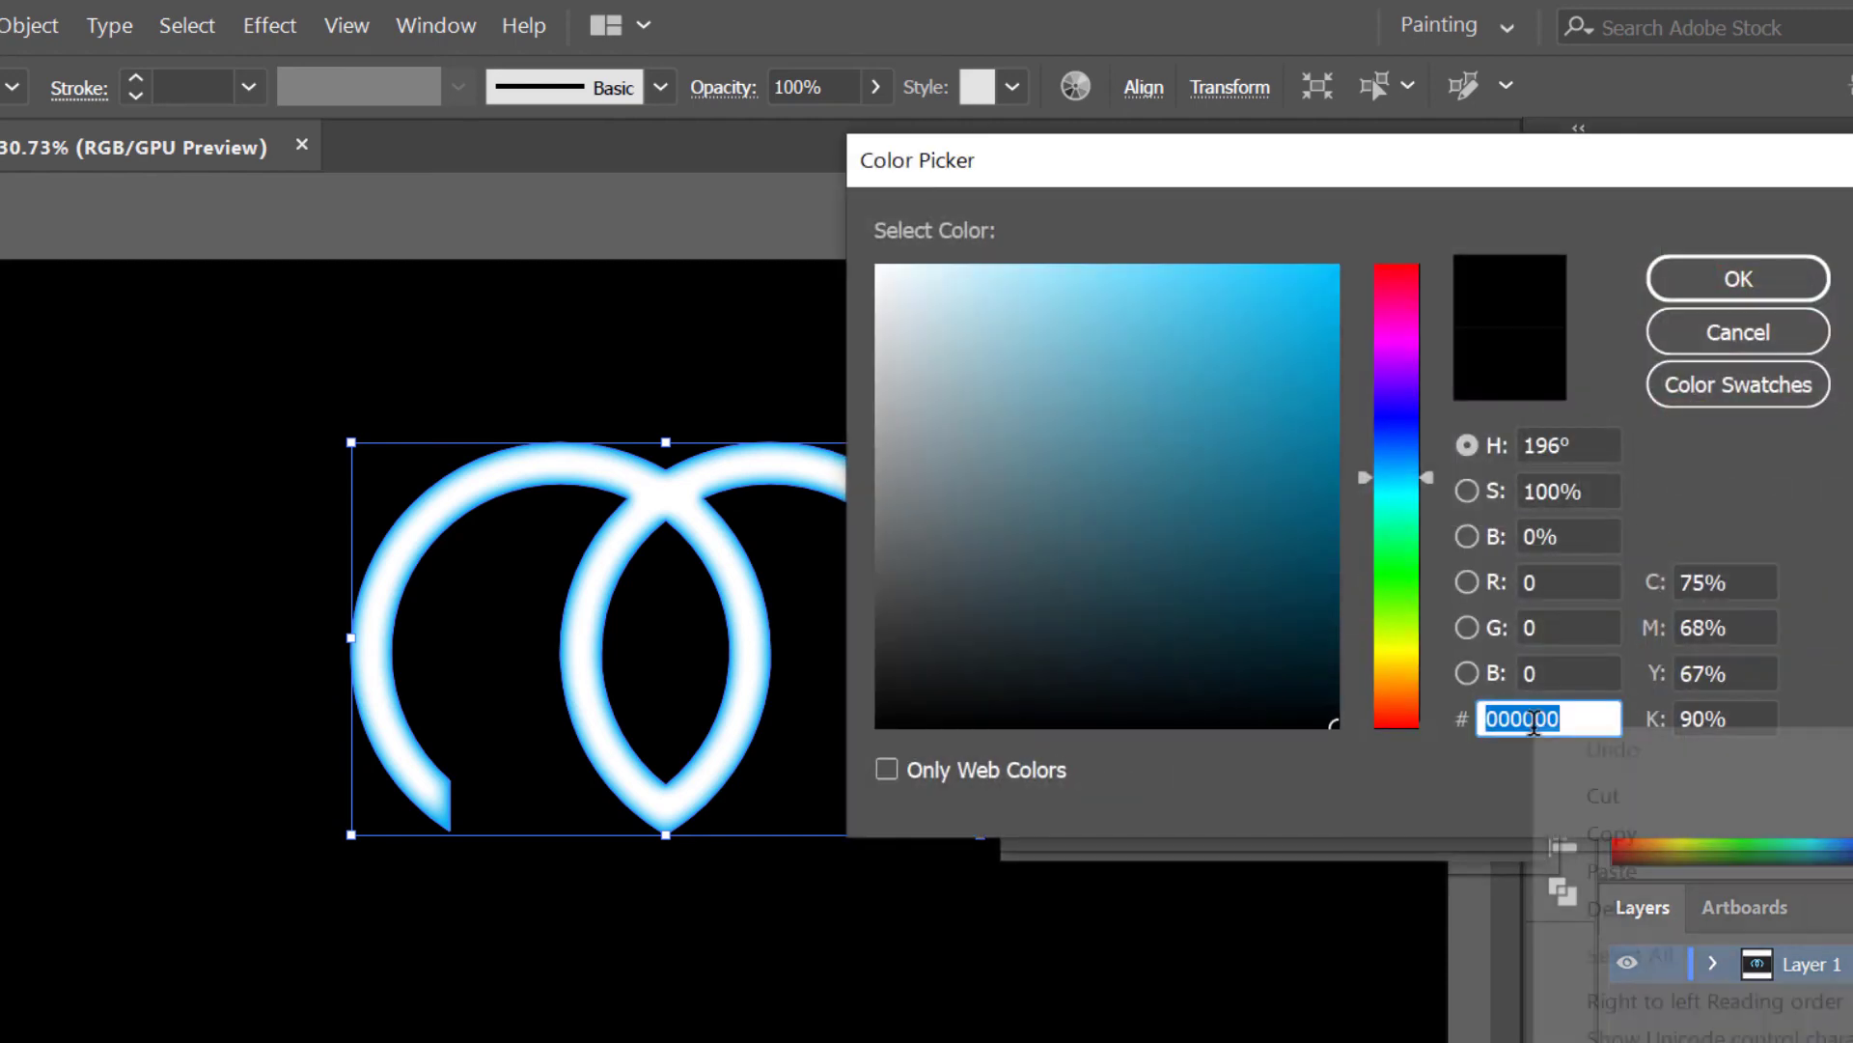
pyautogui.click(1612, 870)
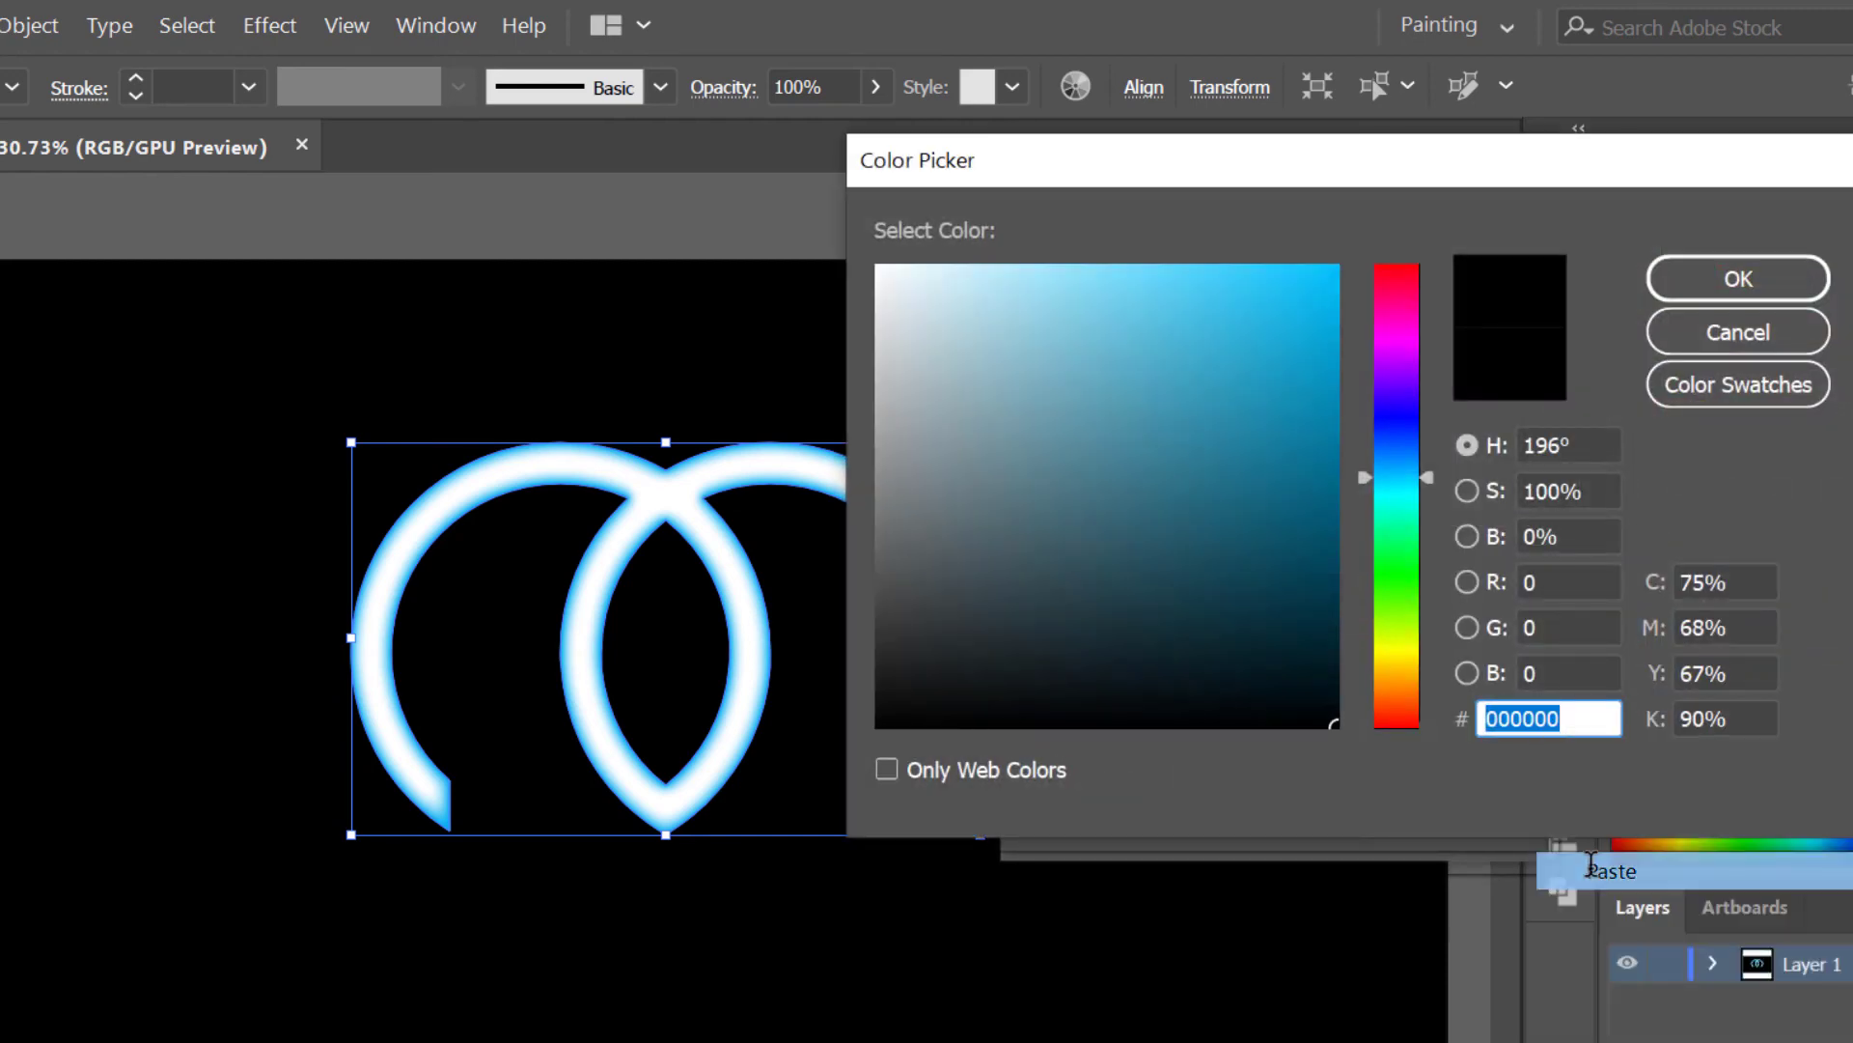
pyautogui.click(1728, 281)
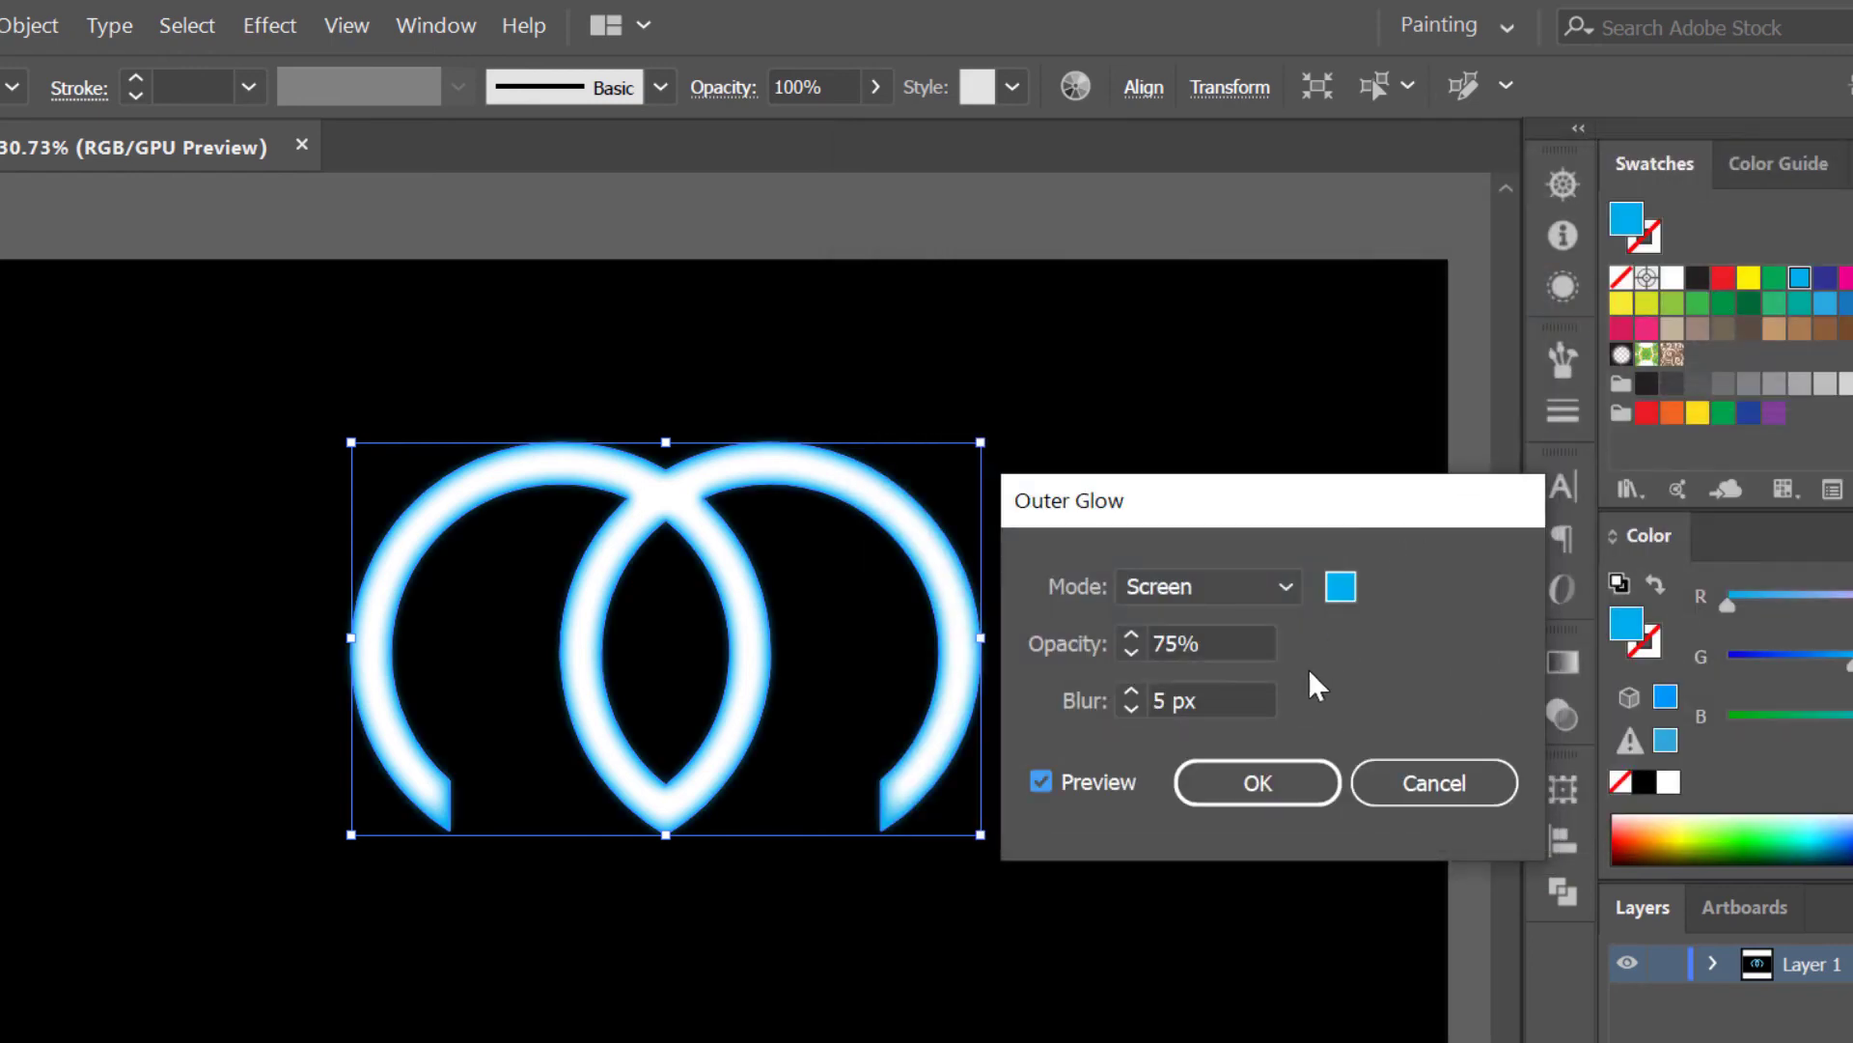
# - Set the outer glow's opacity to 100% and its blur to 53 px, apply it and deselect the logo
pyautogui.click(1213, 644)
pyautogui.moveTo(1213, 644); pyautogui.dragTo(1055, 676)
pyautogui.write('1')
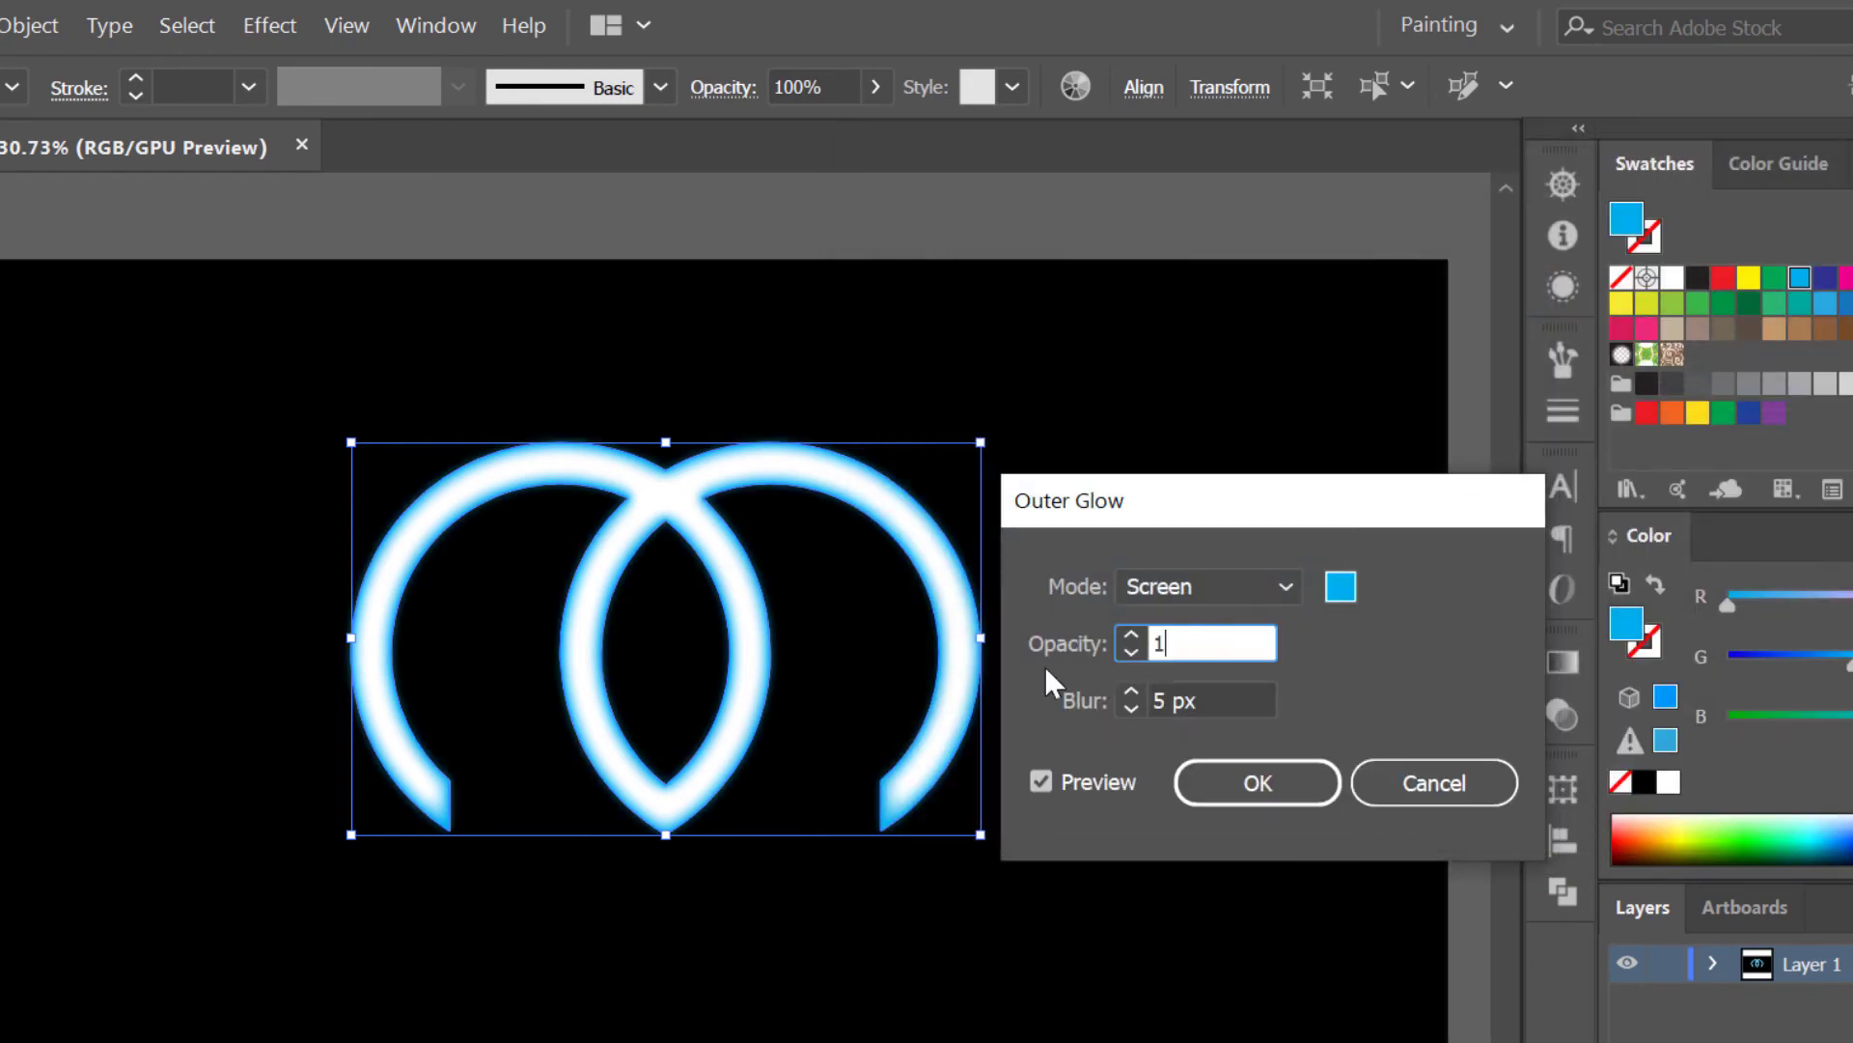
pyautogui.write('00')
pyautogui.press('Tab')
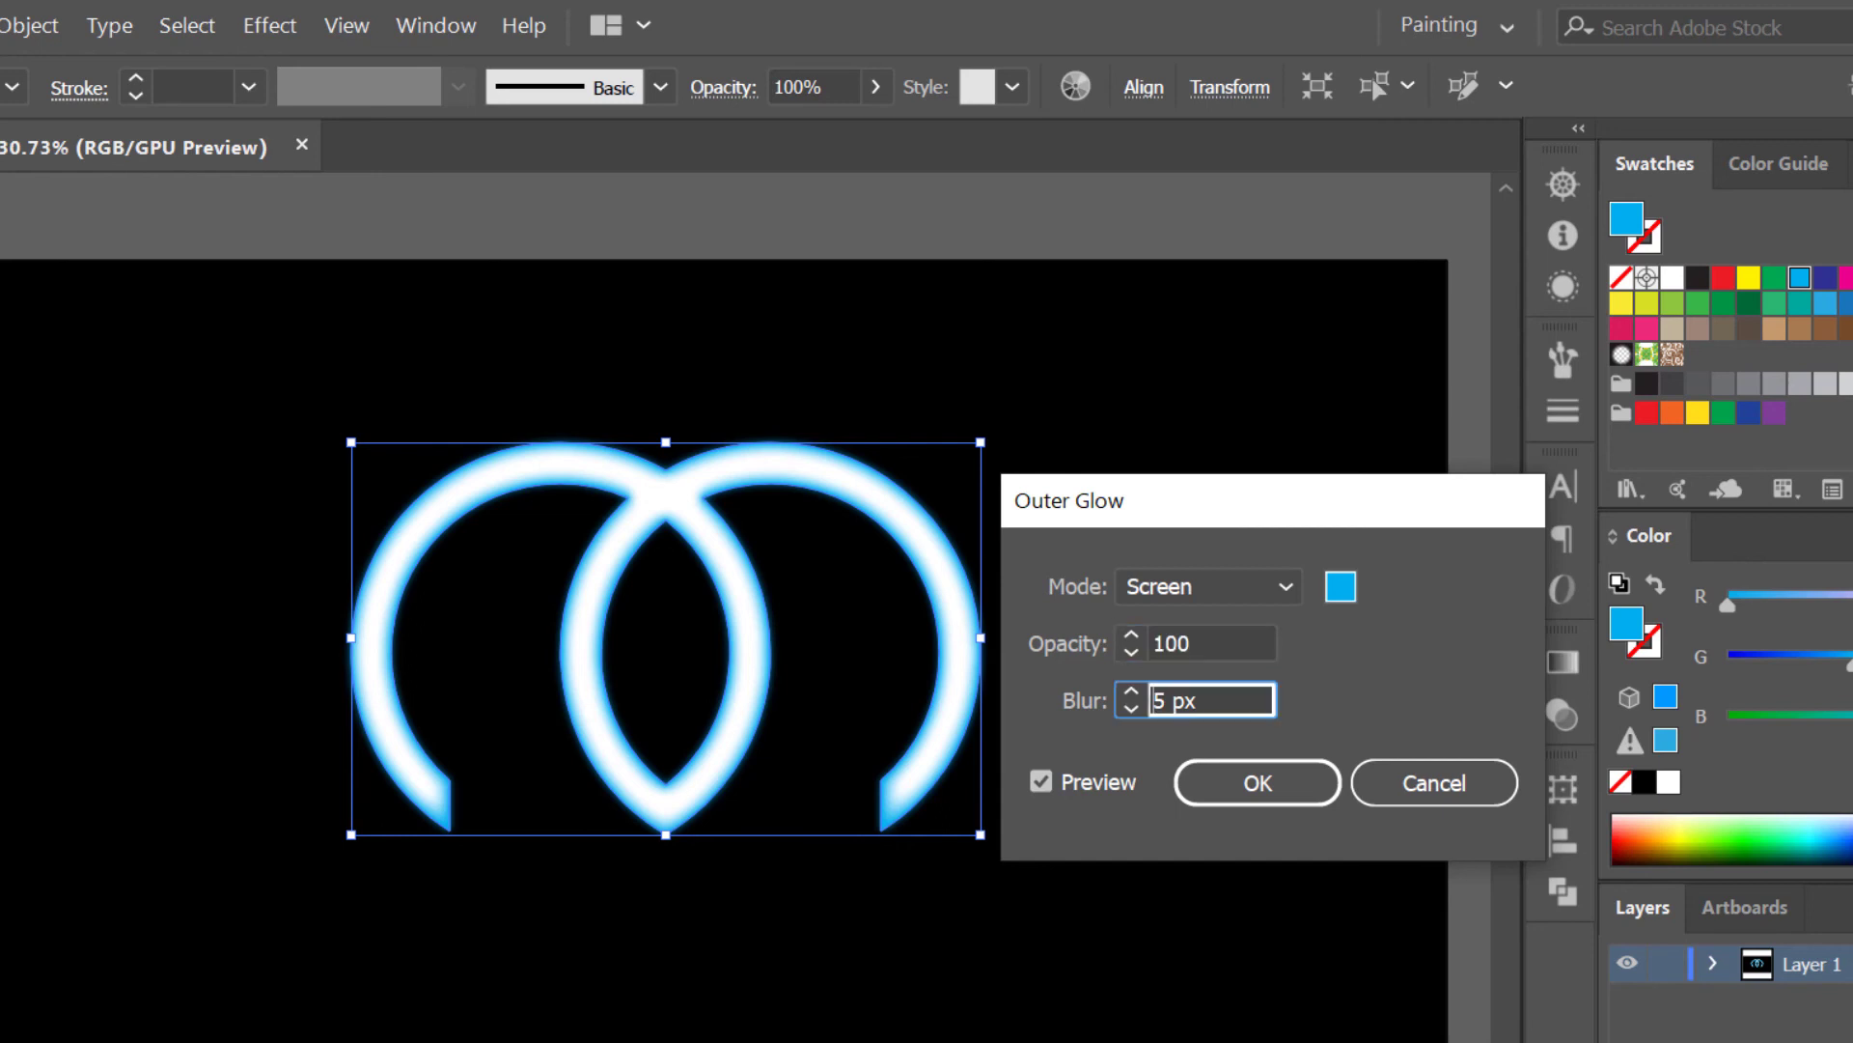
pyautogui.write('48')
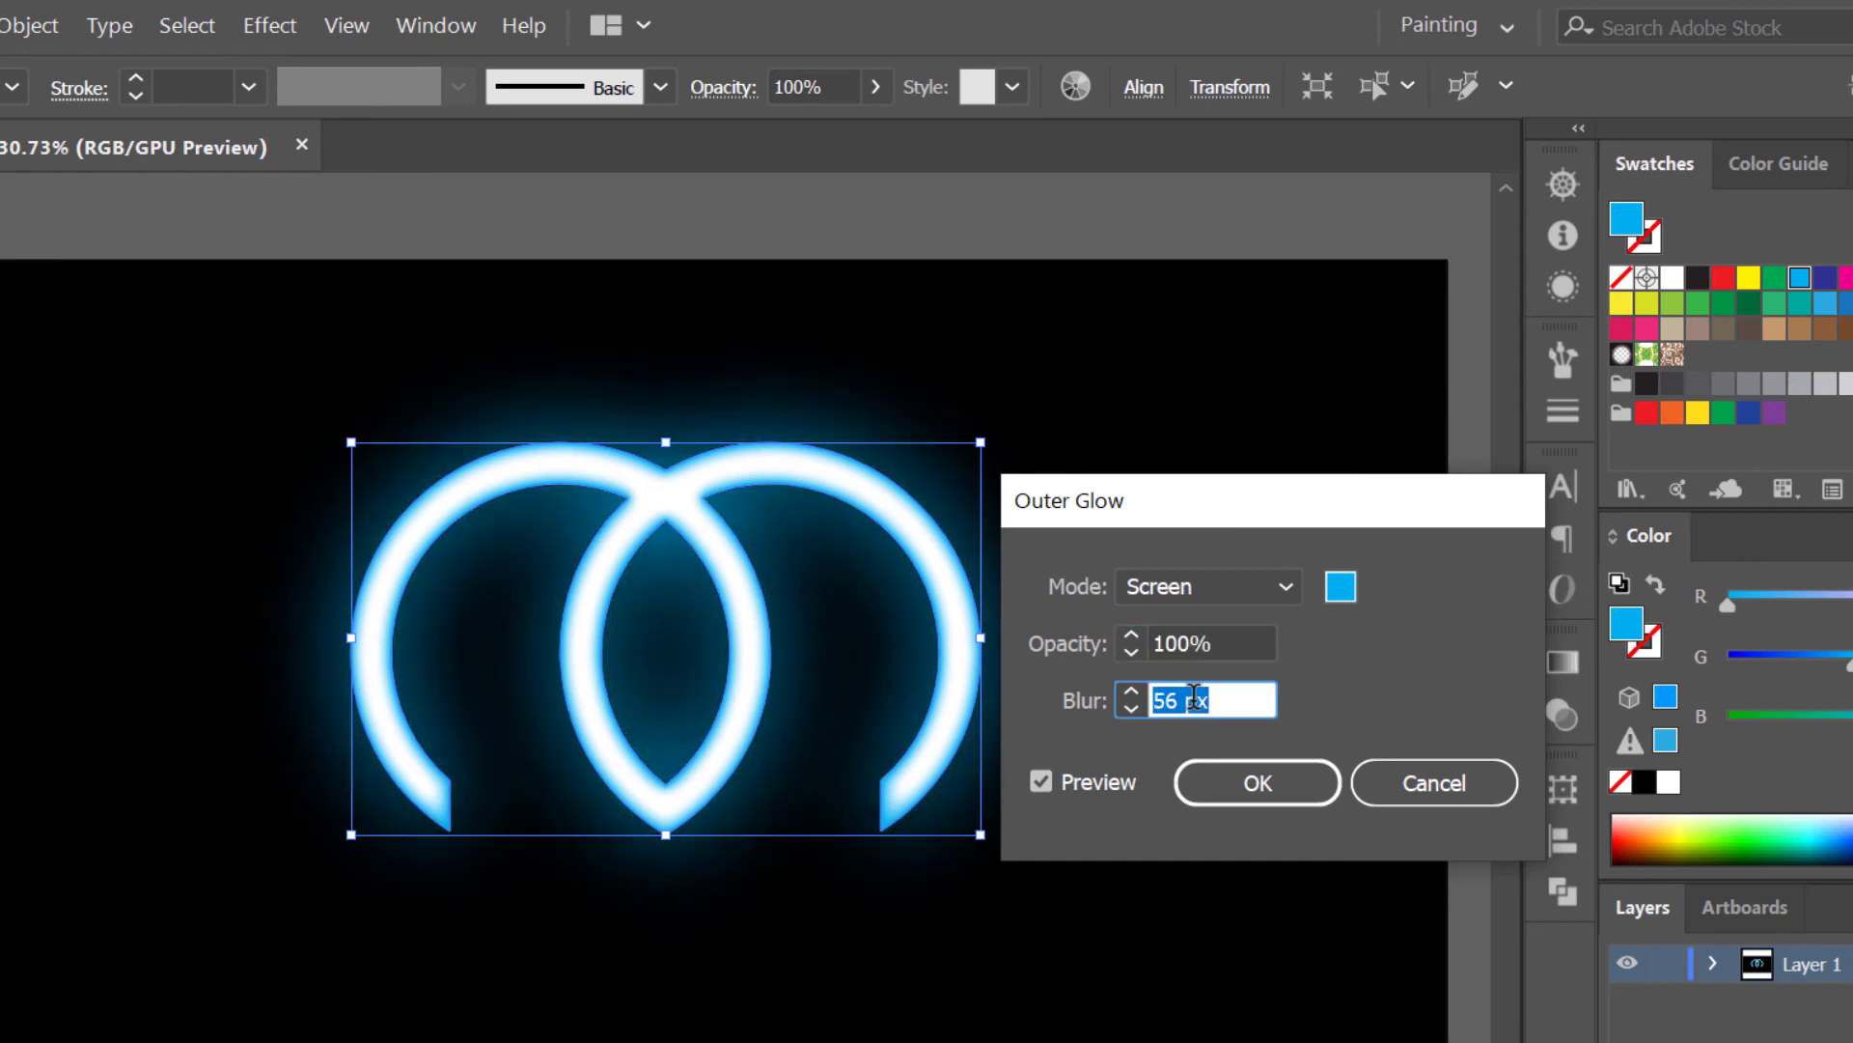
pyautogui.press('Down')
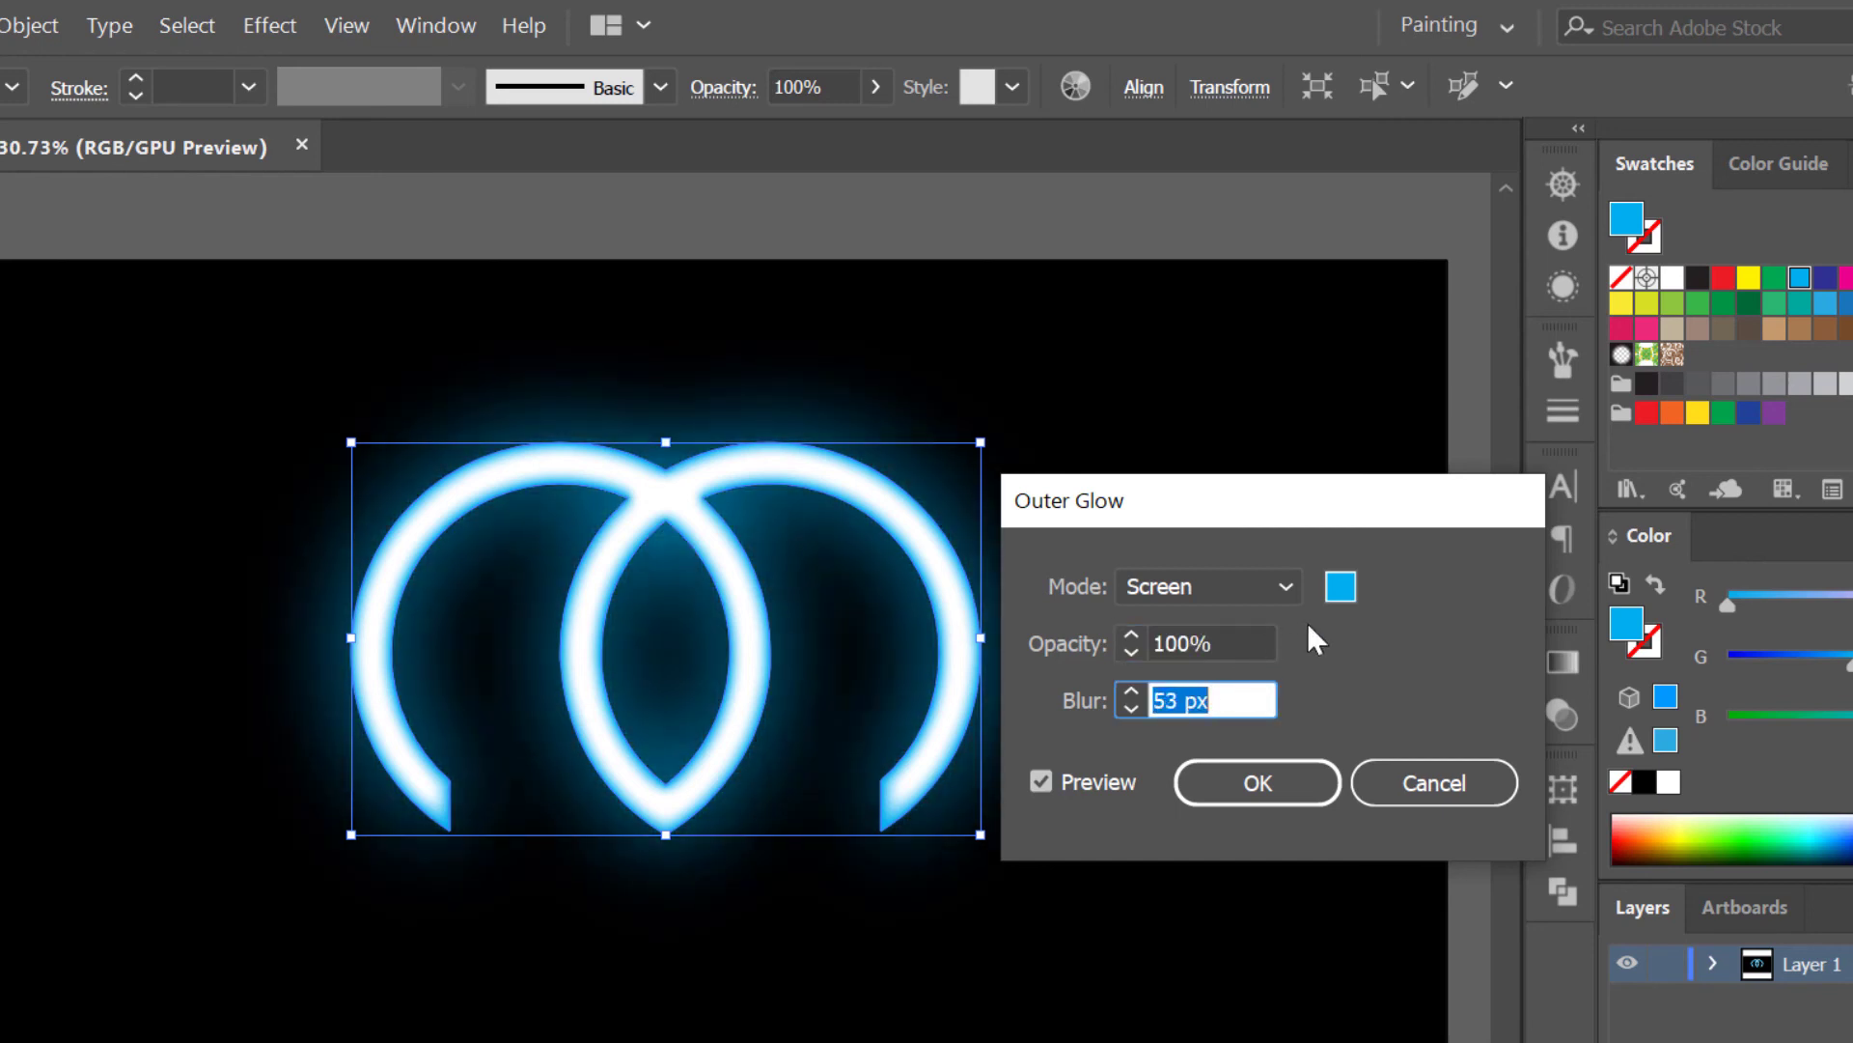
pyautogui.click(1259, 784)
pyautogui.click(1261, 815)
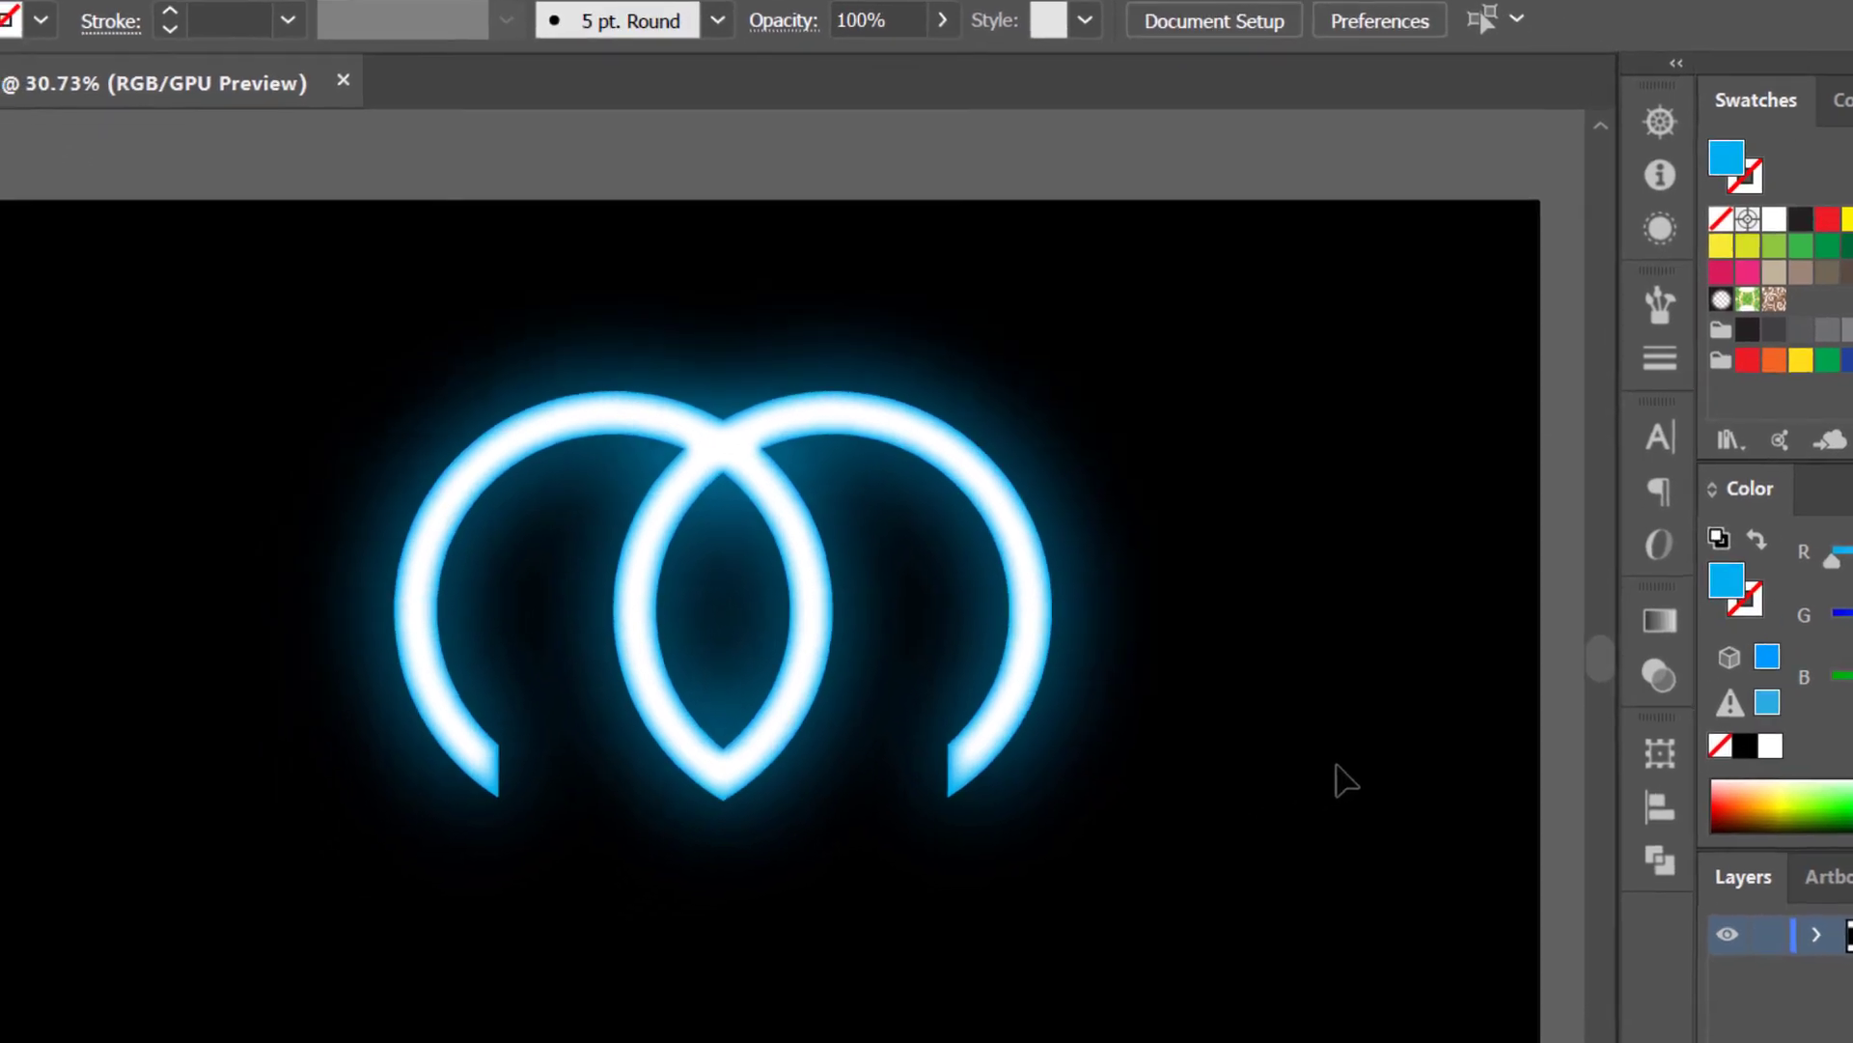